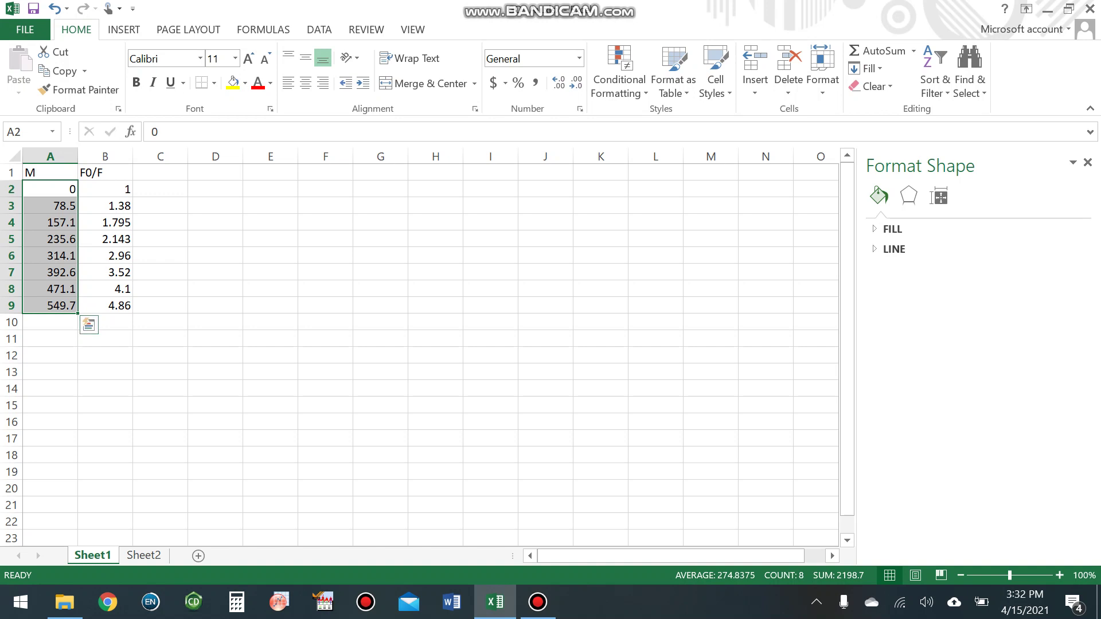
left_click(51, 190)
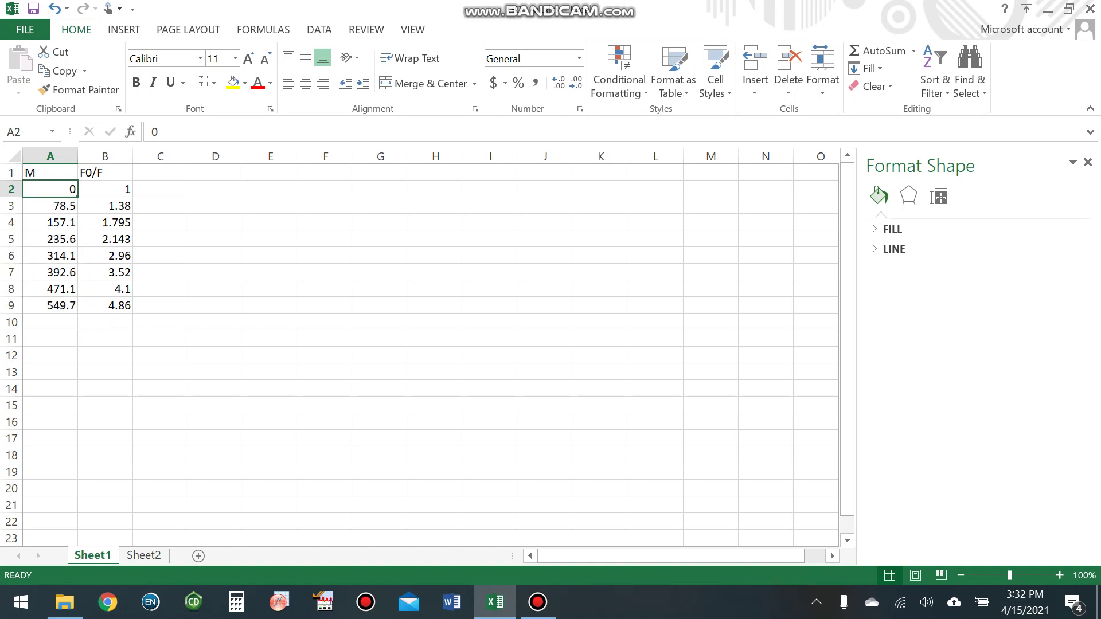
left_click_drag(75, 196, 130, 212)
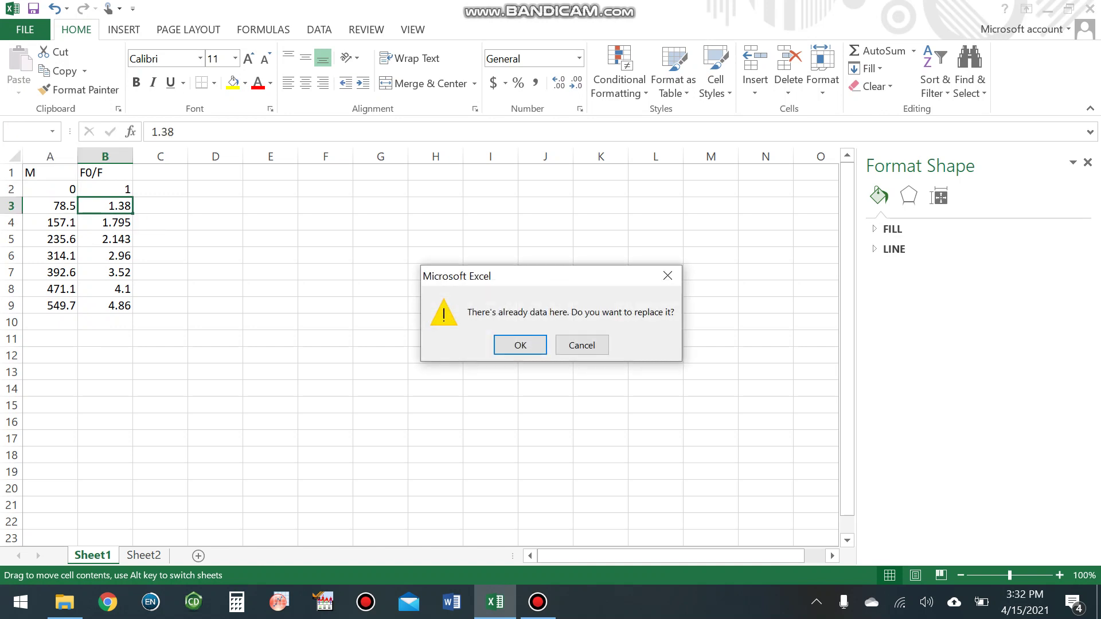
left_click(581, 345)
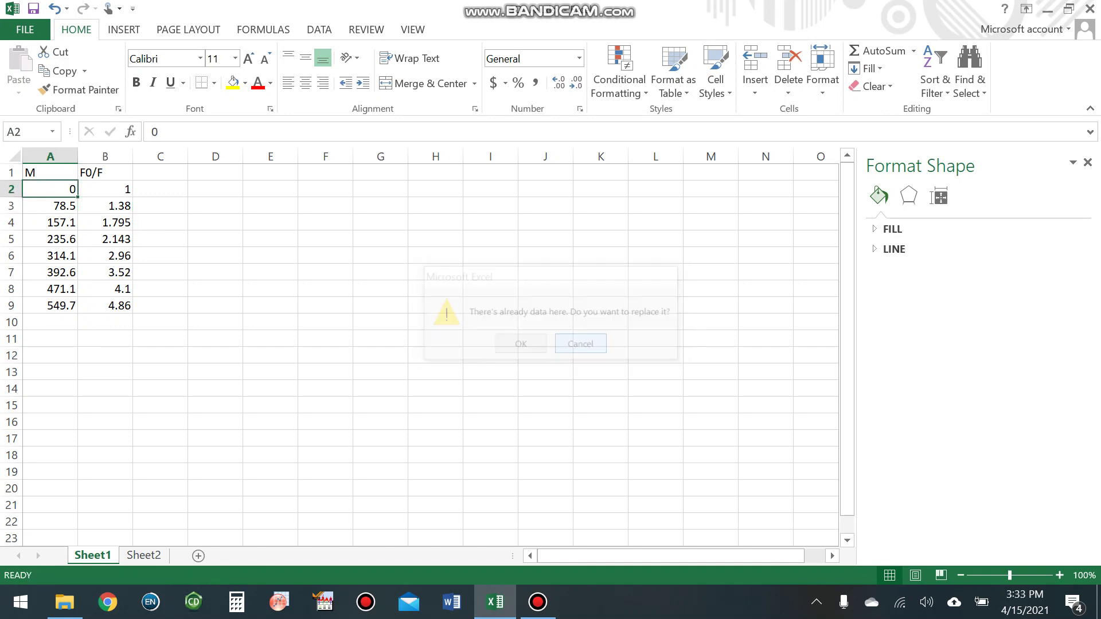
- Insert a markers-only scatter chart of F0/F against M from cells A2:B9 on Sheet1
left_click_drag(51, 190, 109, 306)
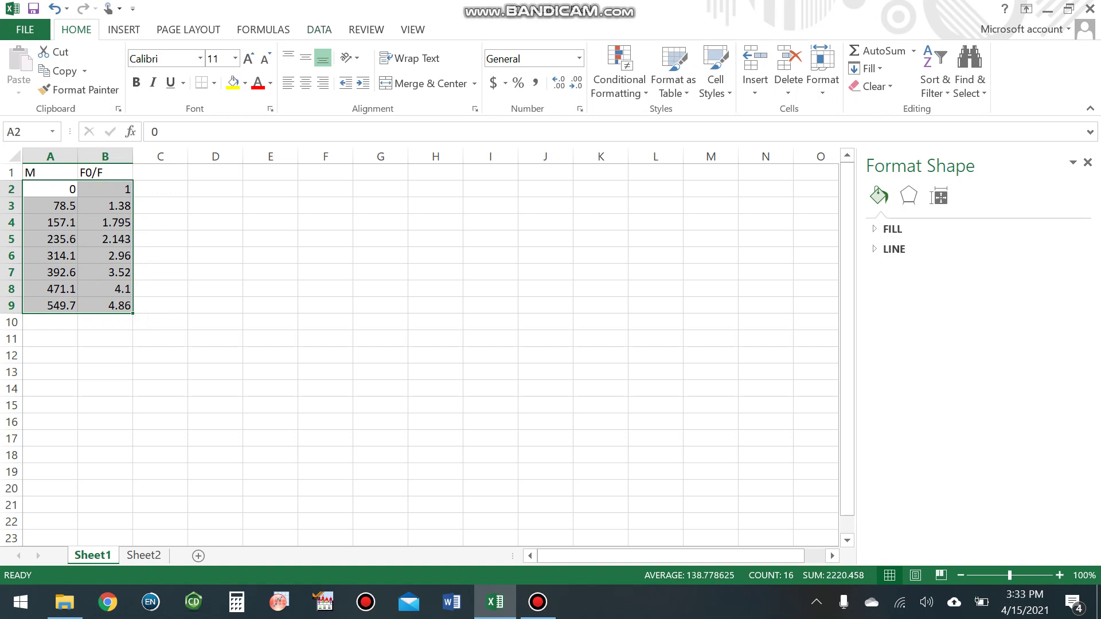
left_click(319, 30)
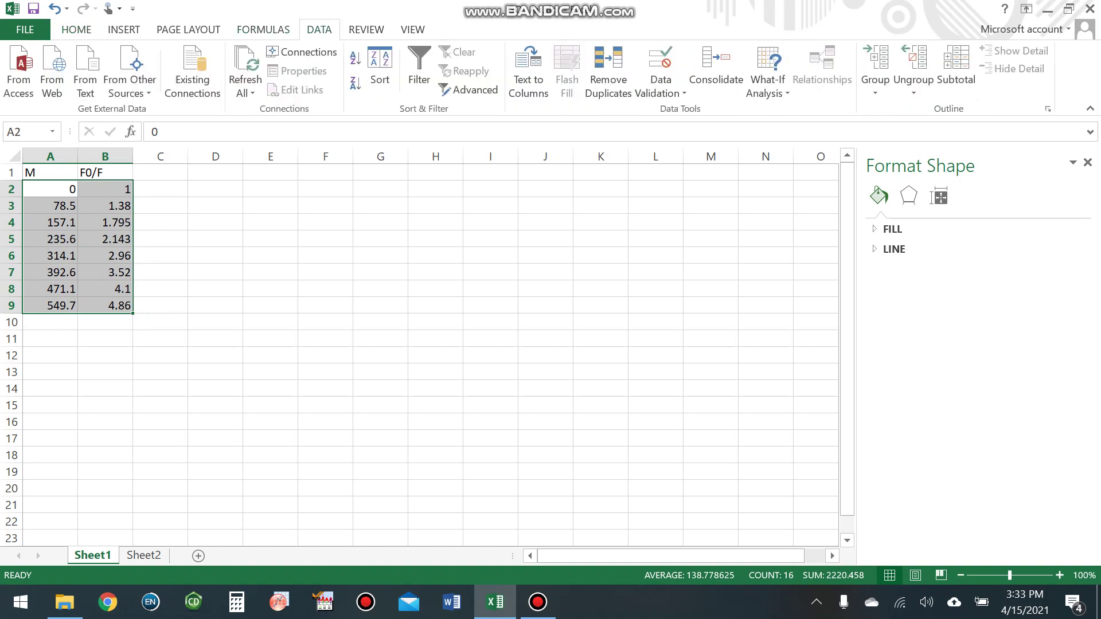
left_click(263, 30)
left_click(188, 30)
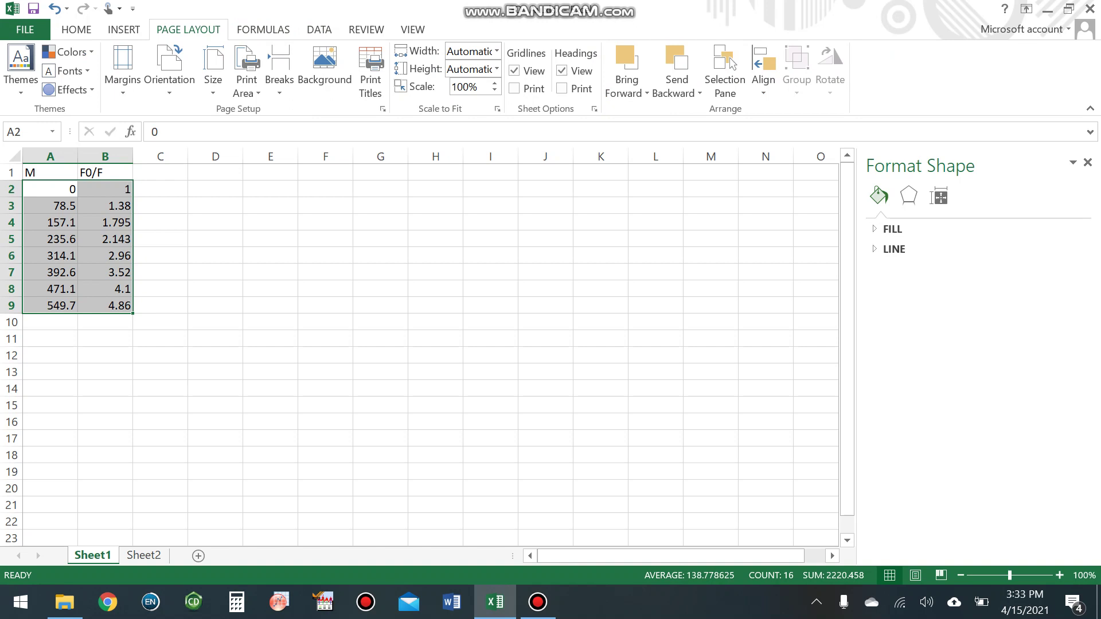
key("Left")
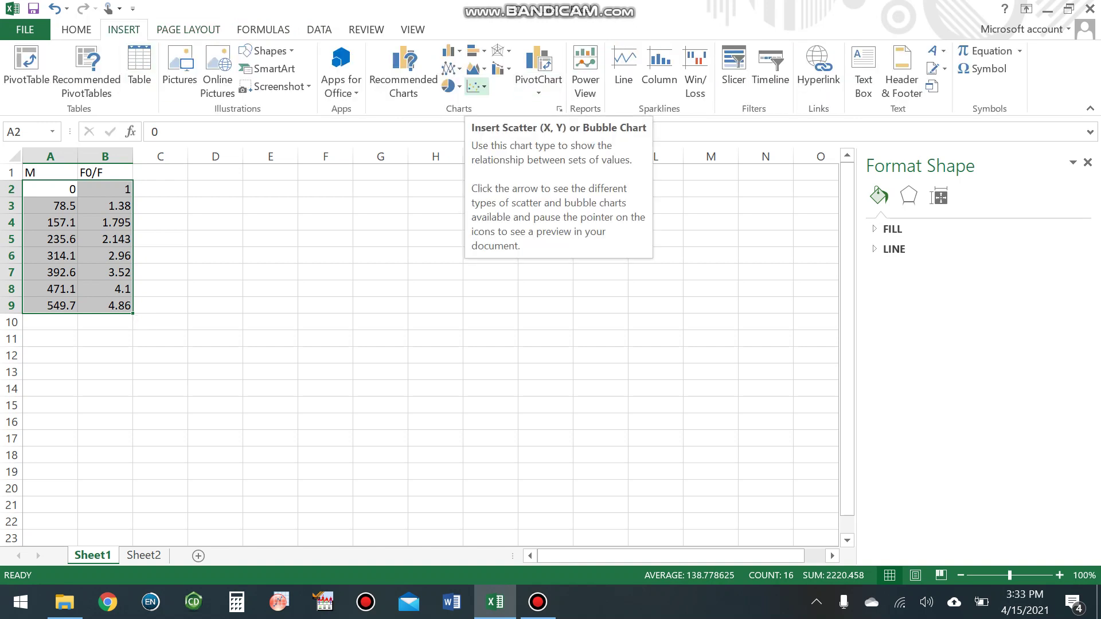
left_click(475, 87)
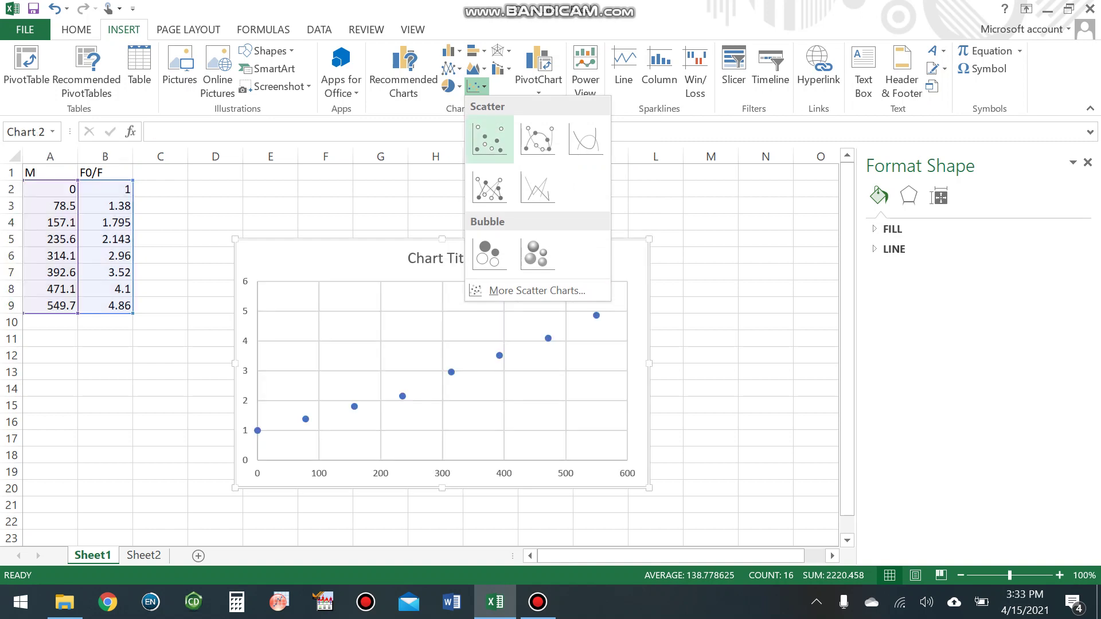
left_click(489, 138)
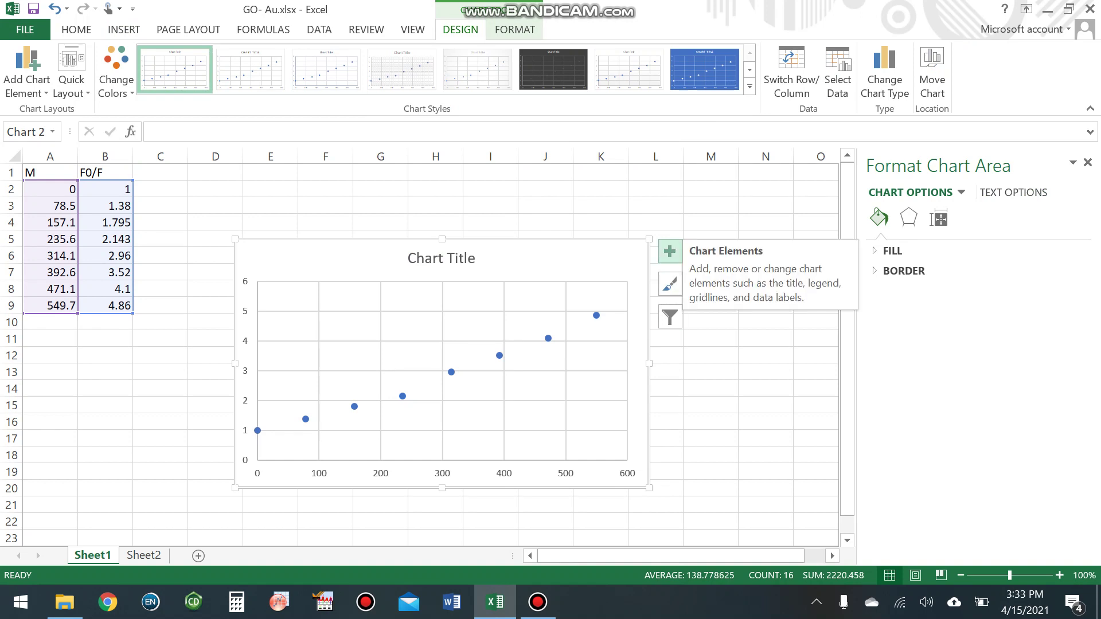
- Add a linear trendline to the Sheet1 scatter chart
left_click(670, 251)
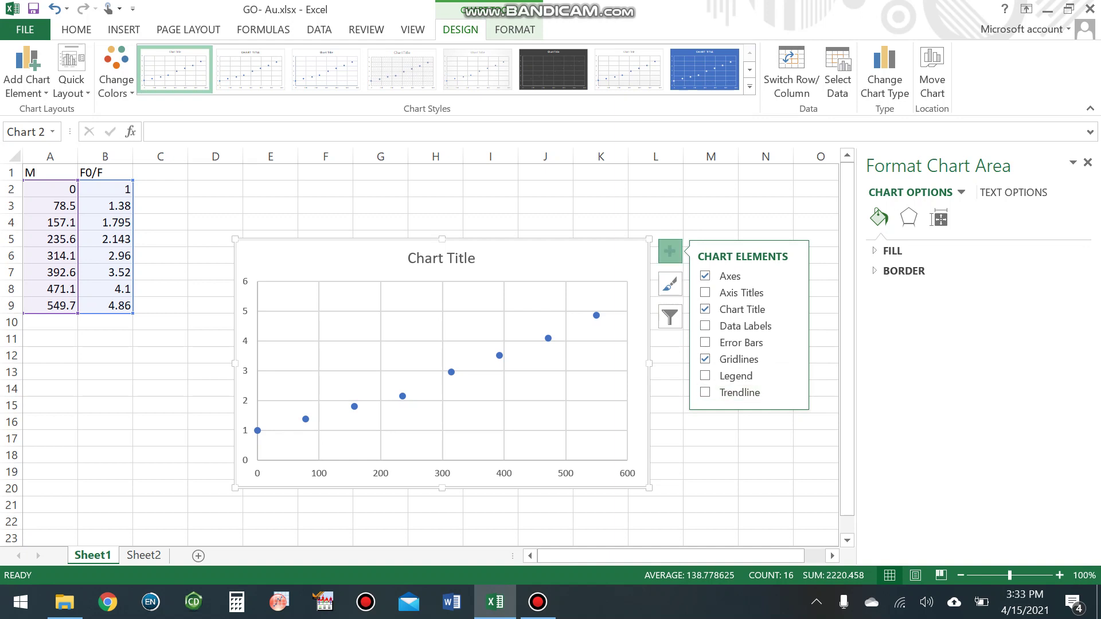
left_click(793, 393)
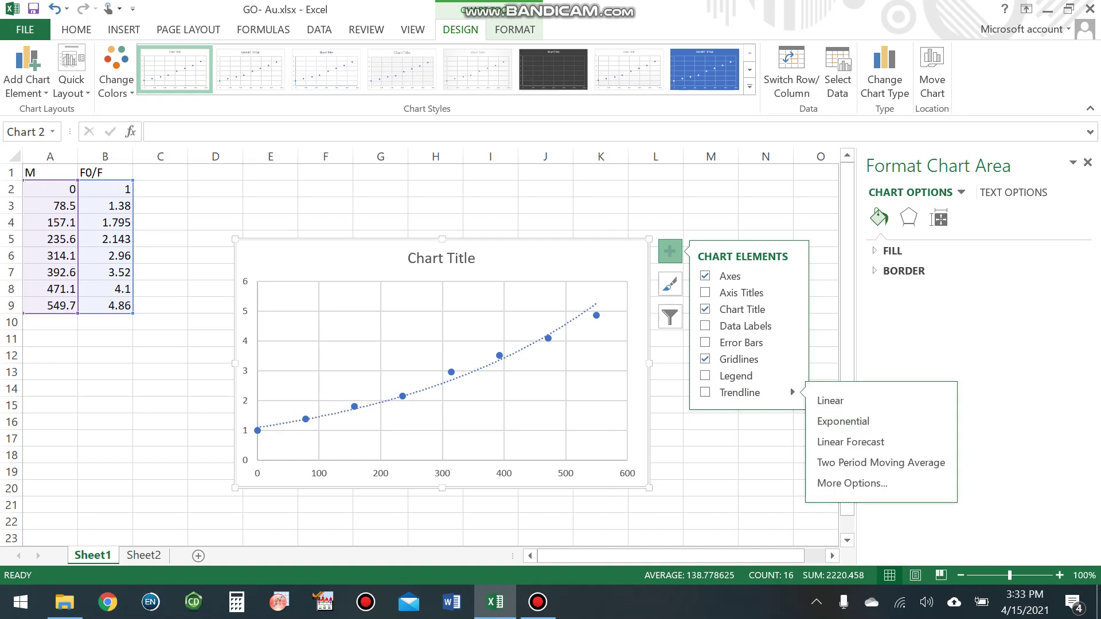
left_click(830, 400)
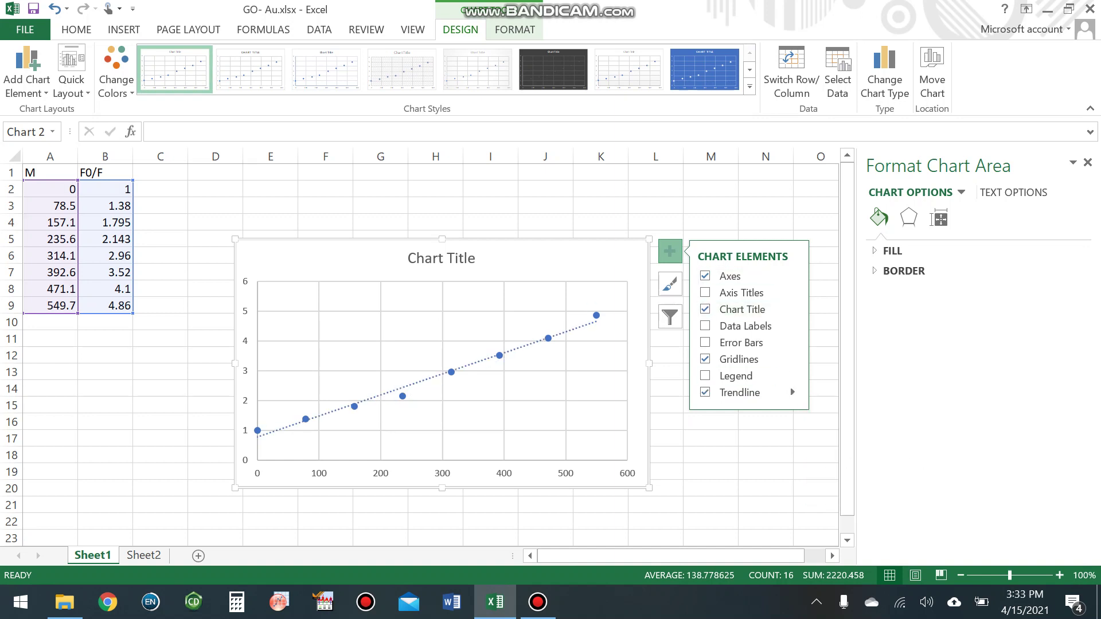
- Display the linear trendline's equation and R-squared value on the chart, leaving the intercept unset
left_click(792, 393)
left_click(838, 484)
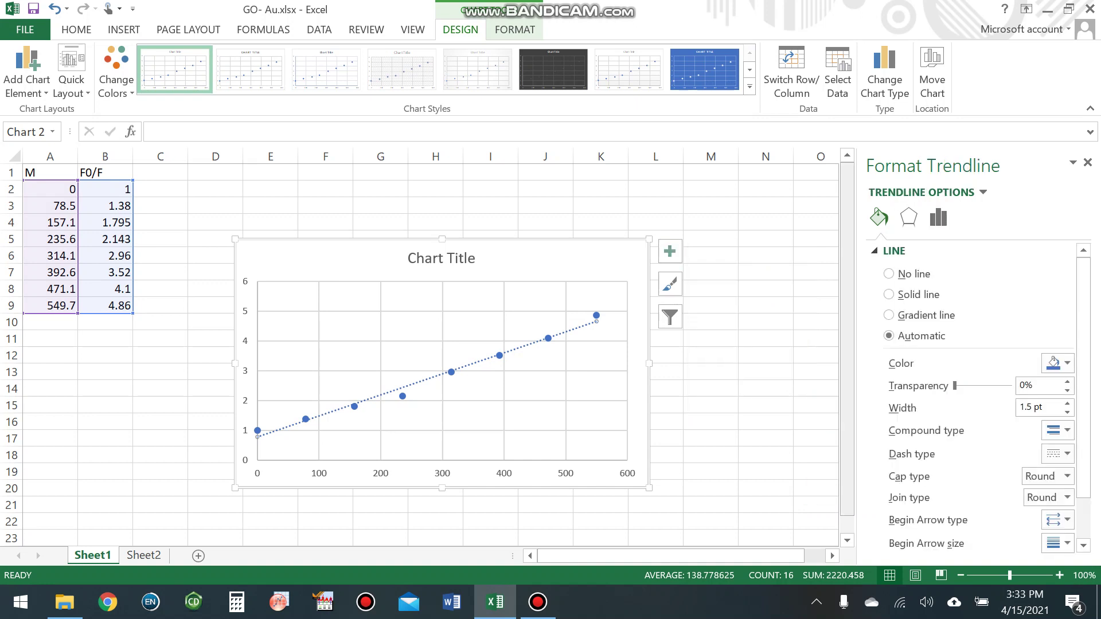
scroll(981, 398, "down", 1)
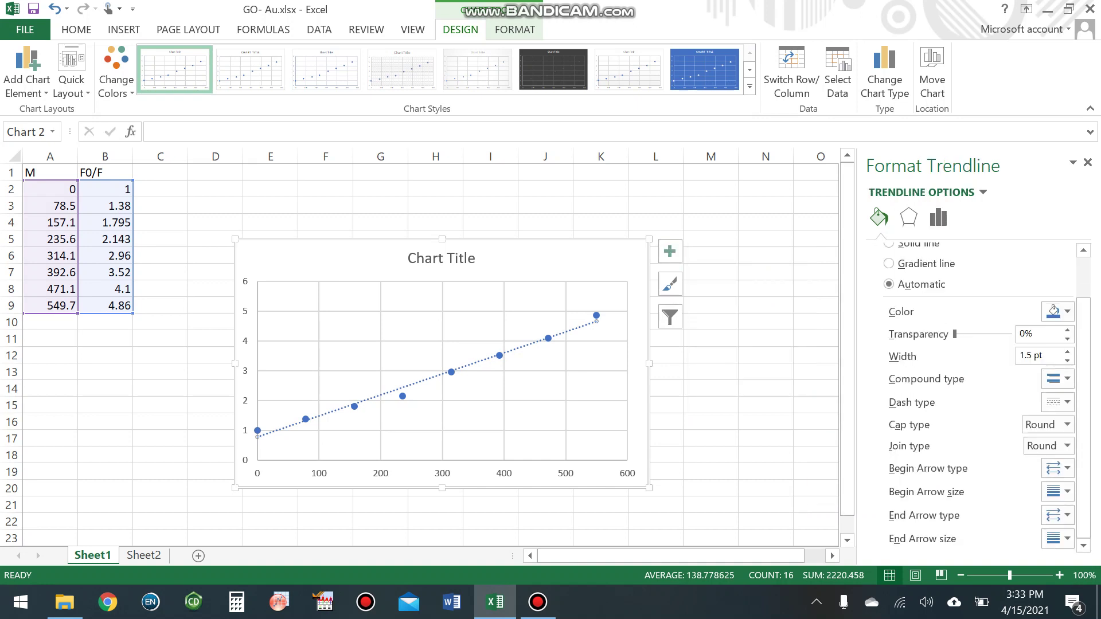
left_click(908, 216)
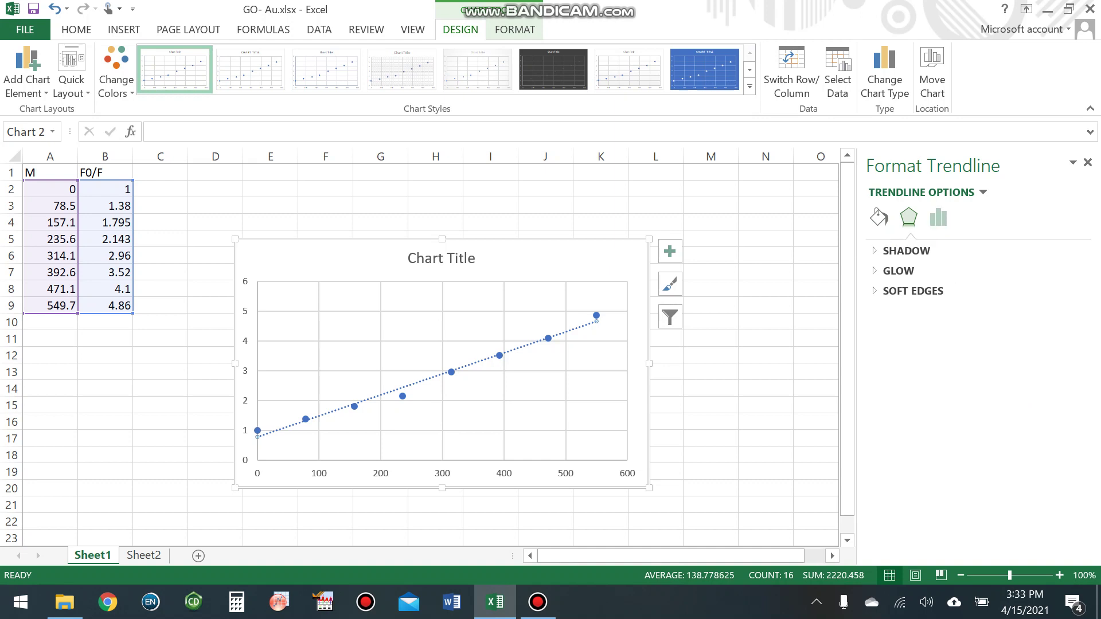
left_click(938, 218)
scroll(975, 396, "down", 2)
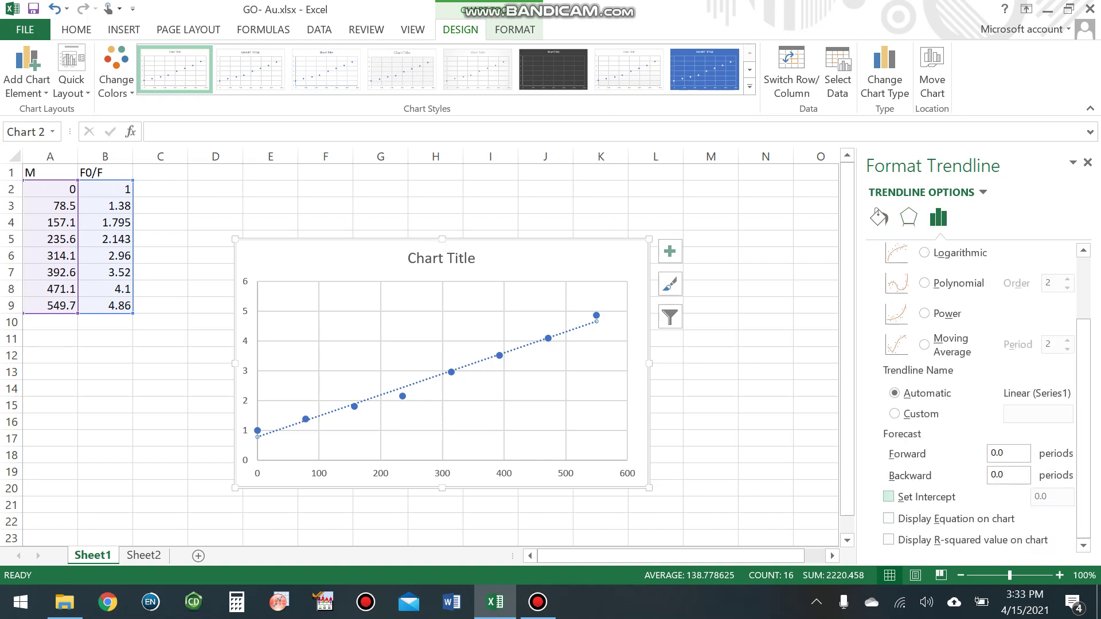
left_click(889, 497)
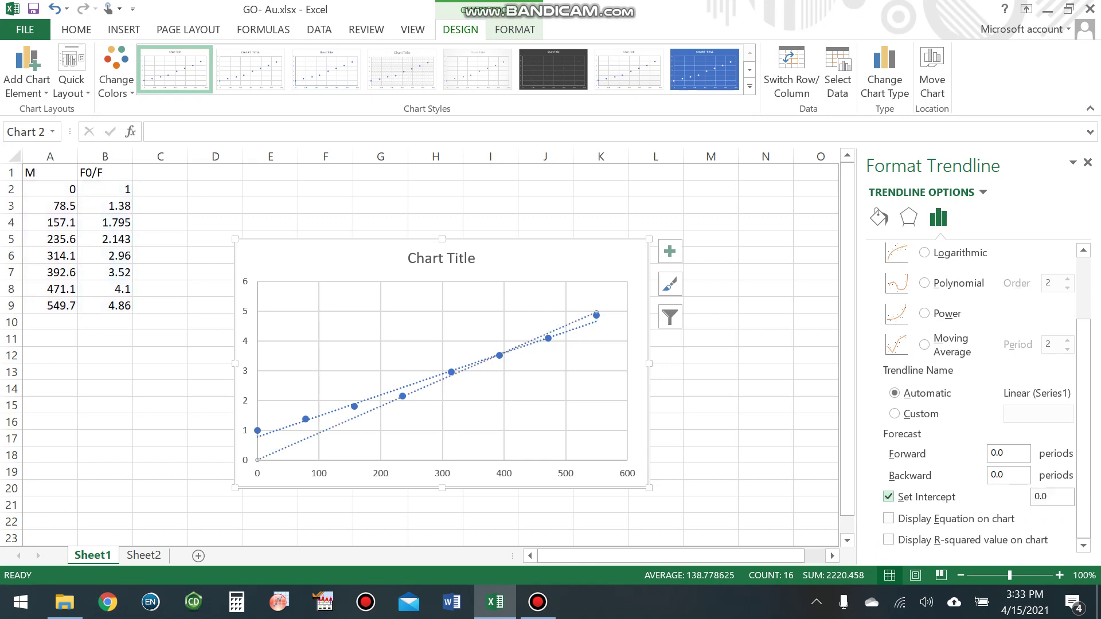
left_click(888, 497)
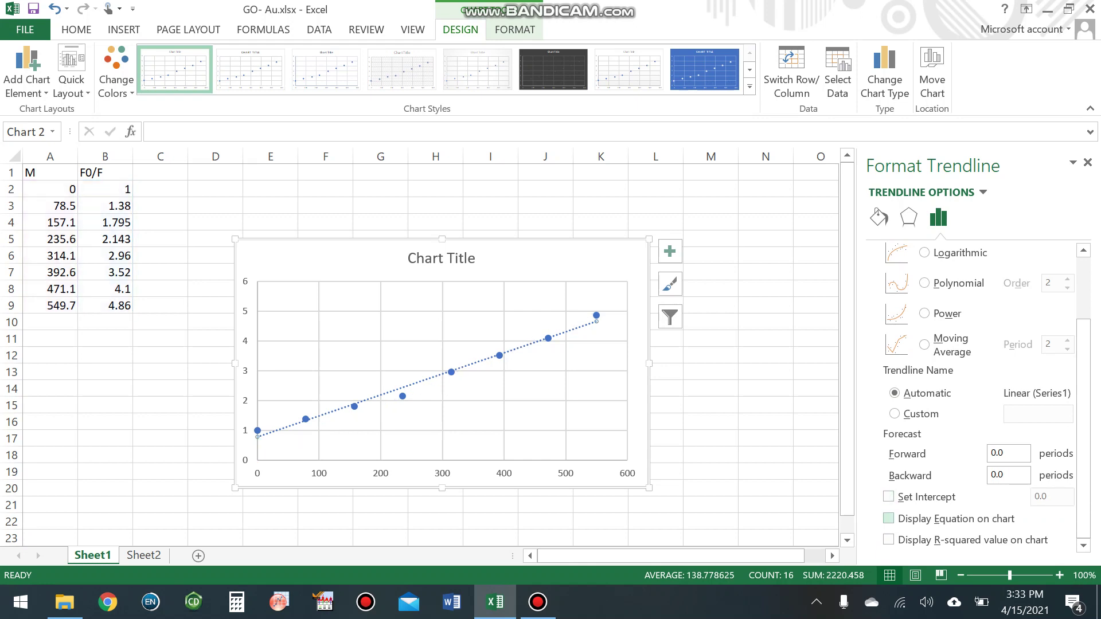
left_click(888, 518)
left_click(889, 540)
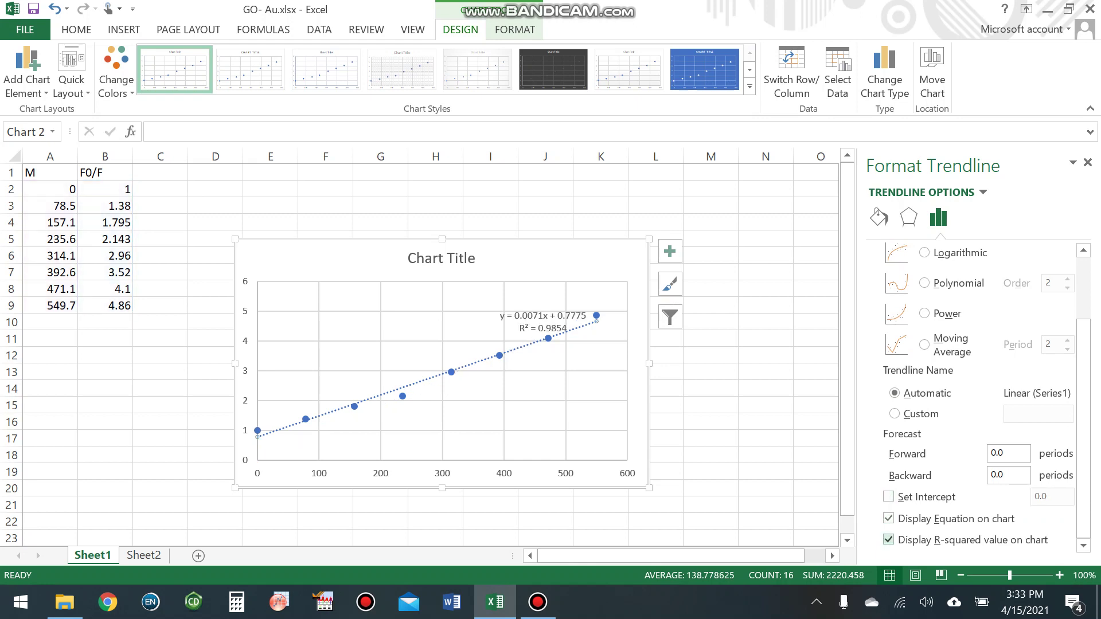
- Move the trendline equation label to the upper middle of the plot area, away from the data points
left_click(543, 322)
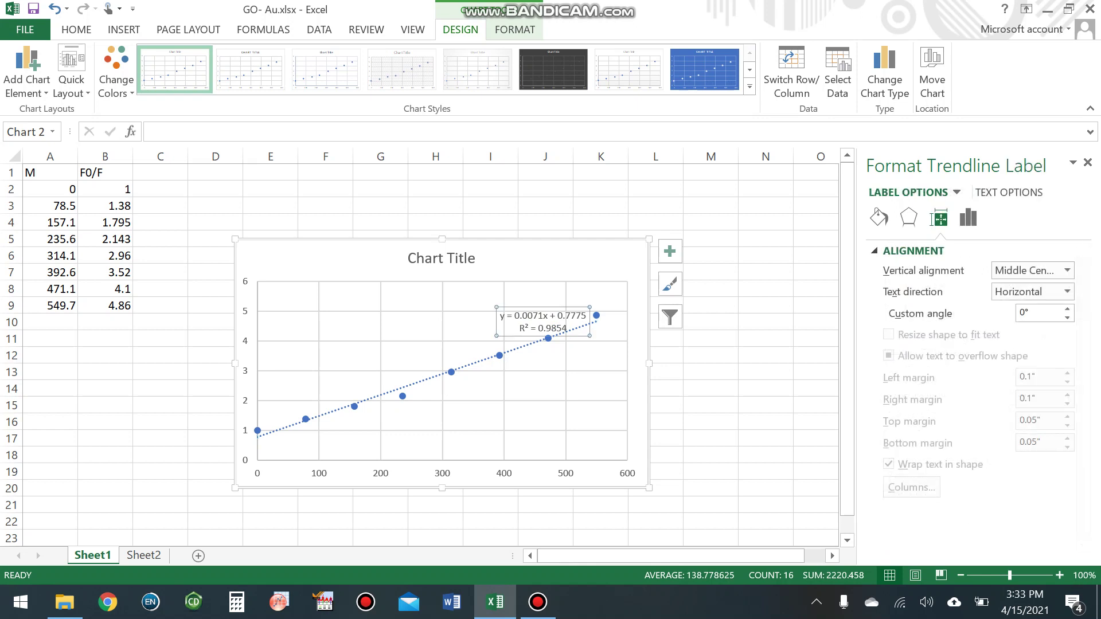
left_click(504, 304)
left_click(533, 316)
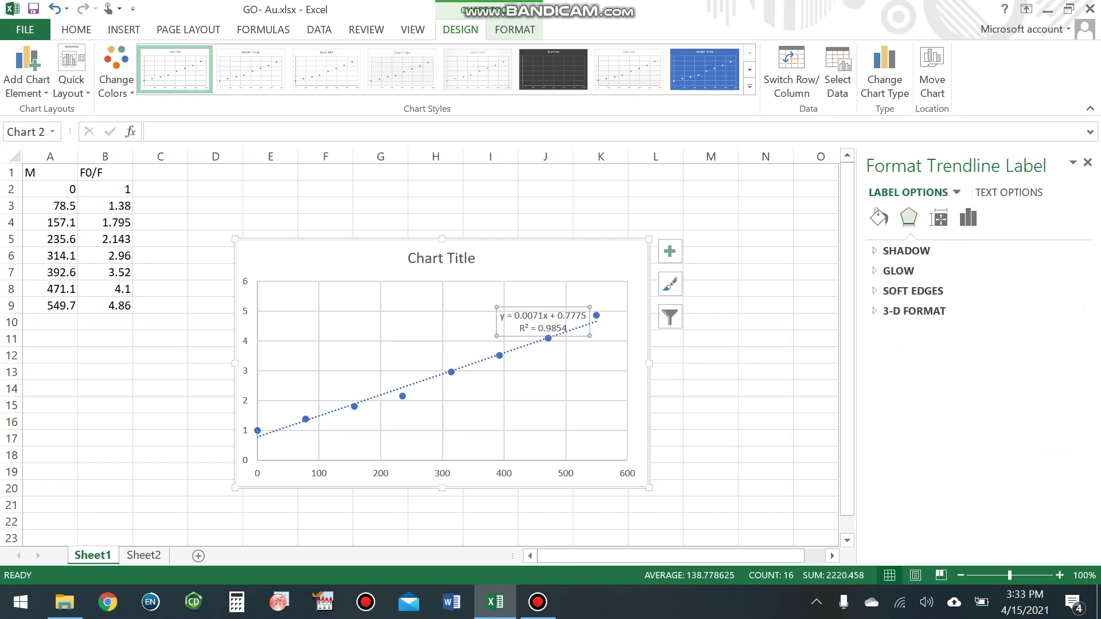
left_click(533, 316)
left_click_drag(493, 325, 488, 320)
left_click(518, 317)
left_click(491, 306)
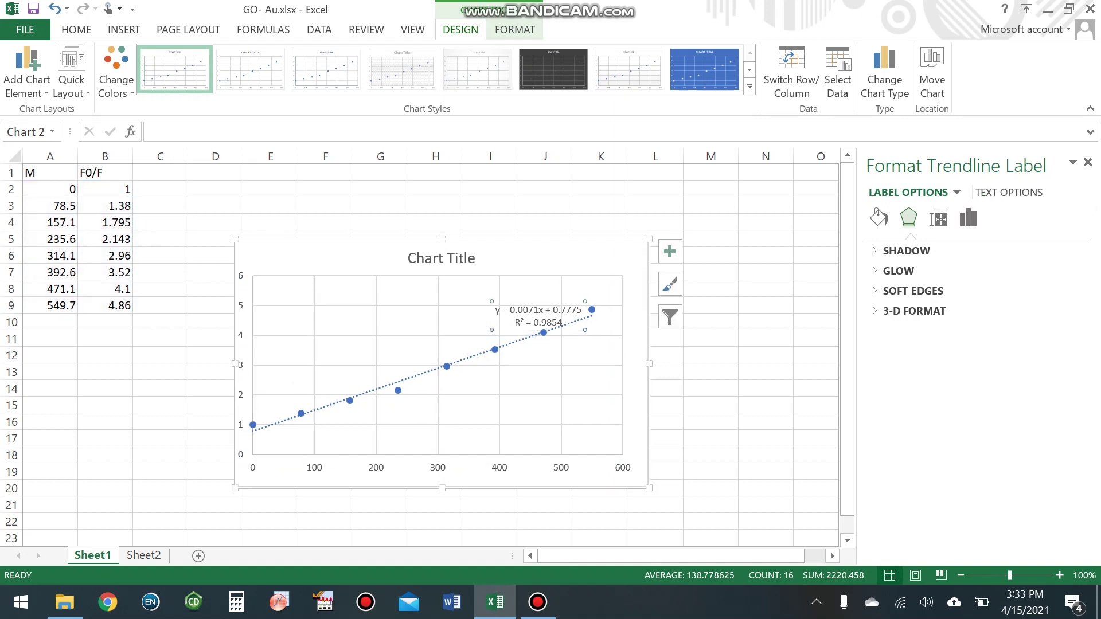
left_click(527, 316)
left_click(540, 310)
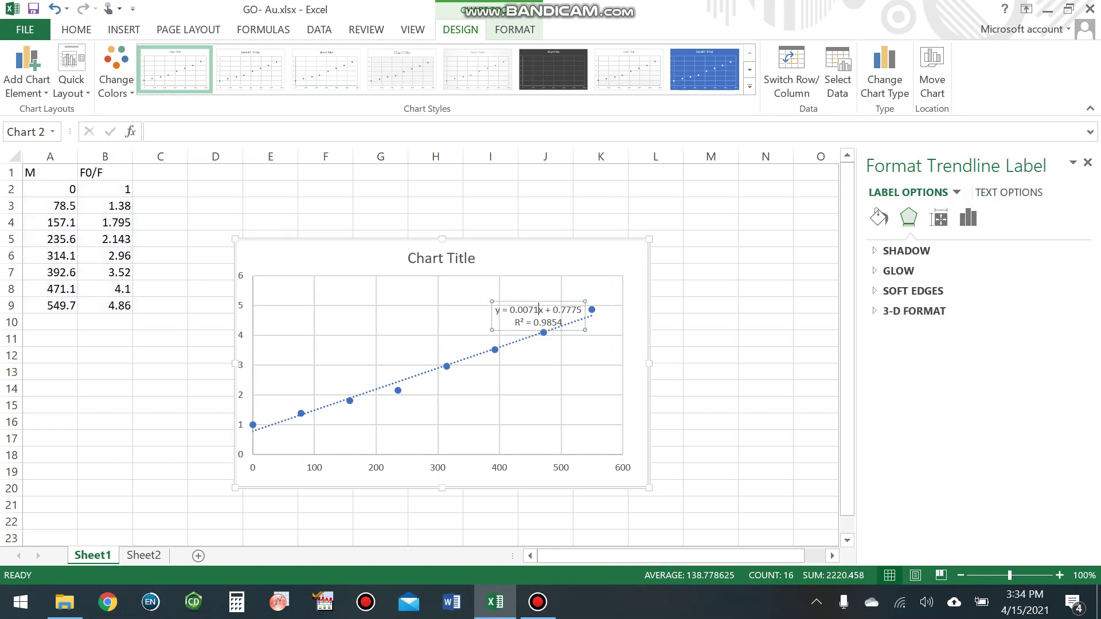
left_click_drag(493, 313, 401, 292)
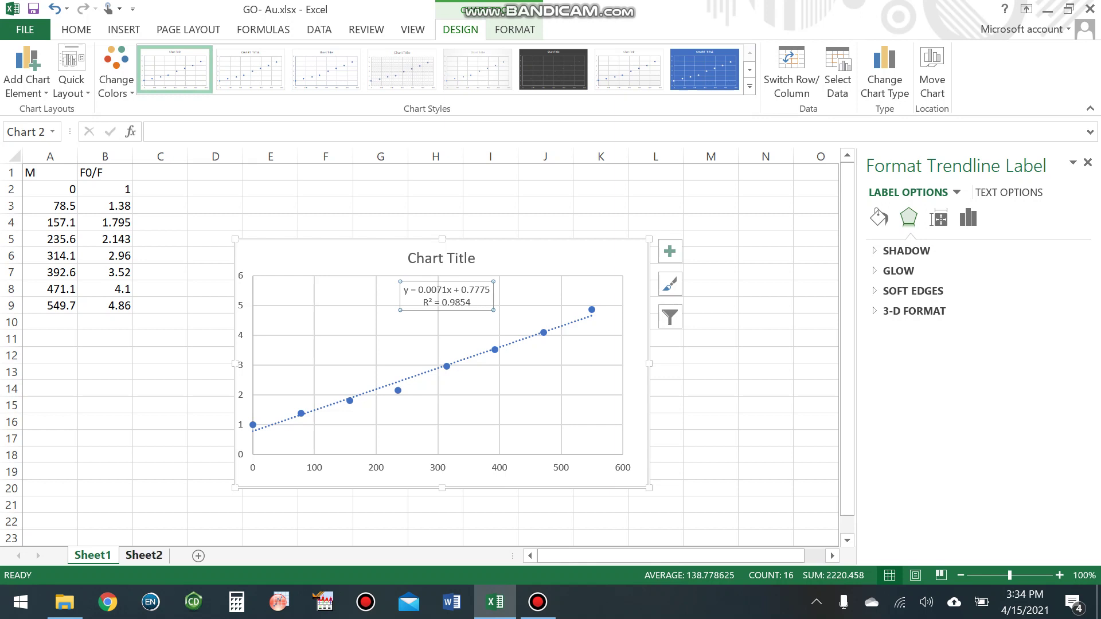
- On Sheet2, insert a markers-only scatter chart of F0/F against M from cells A2:B9
left_click(144, 555)
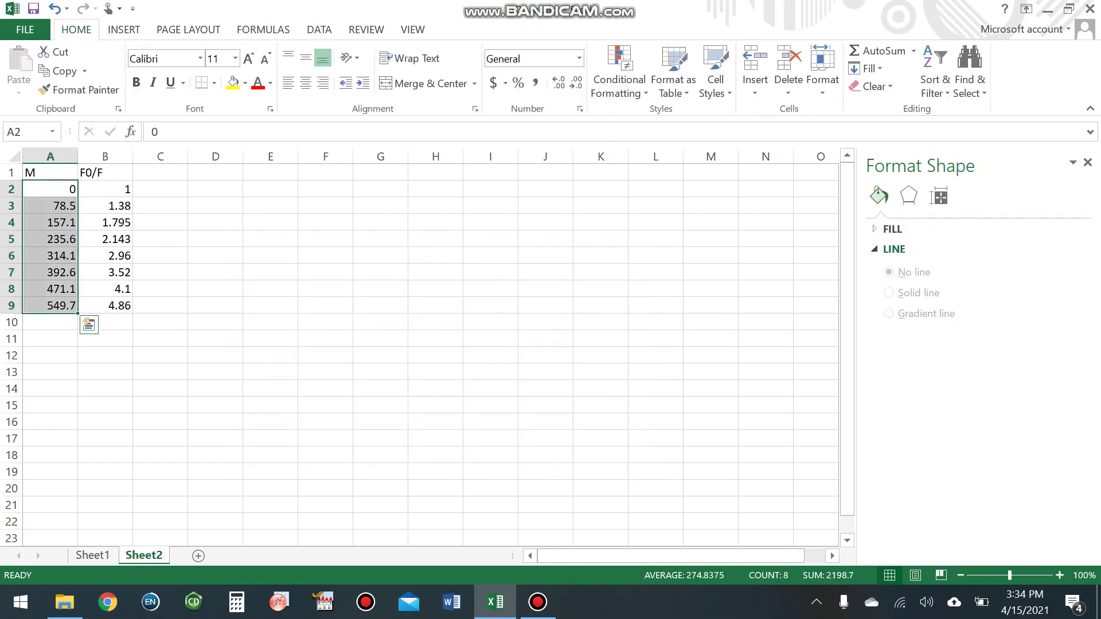
left_click_drag(51, 190, 105, 306)
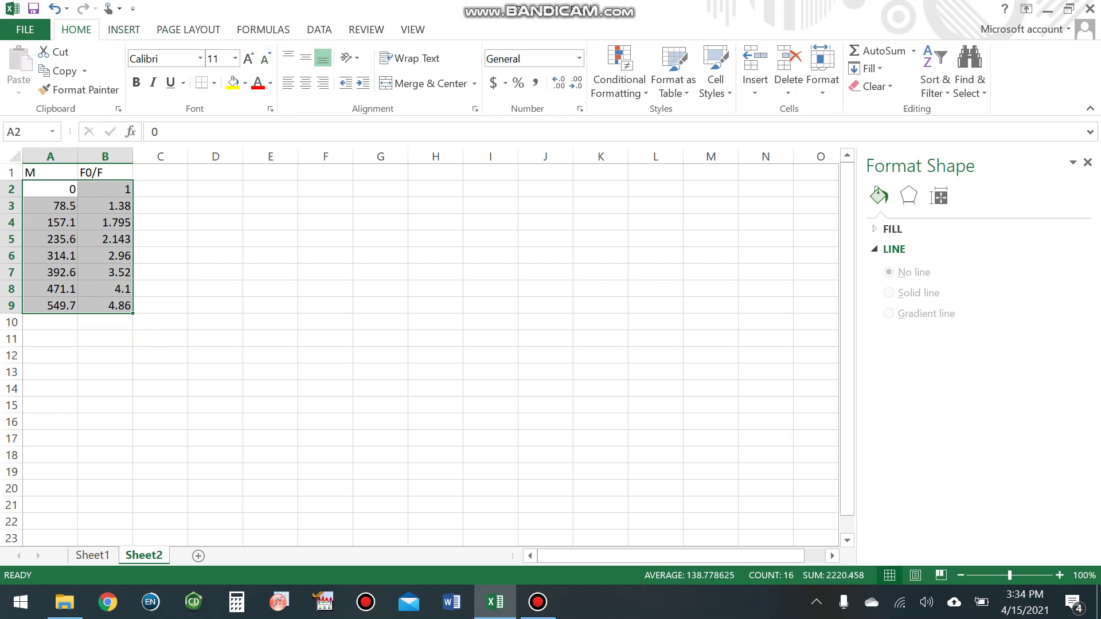
left_click(124, 30)
left_click(477, 86)
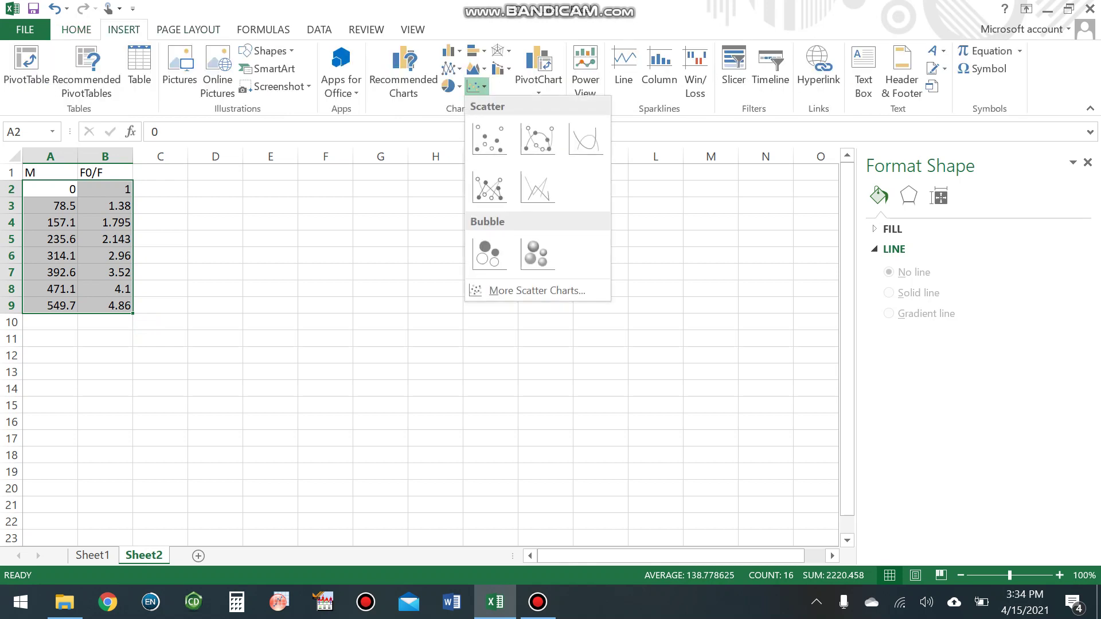
key("Return")
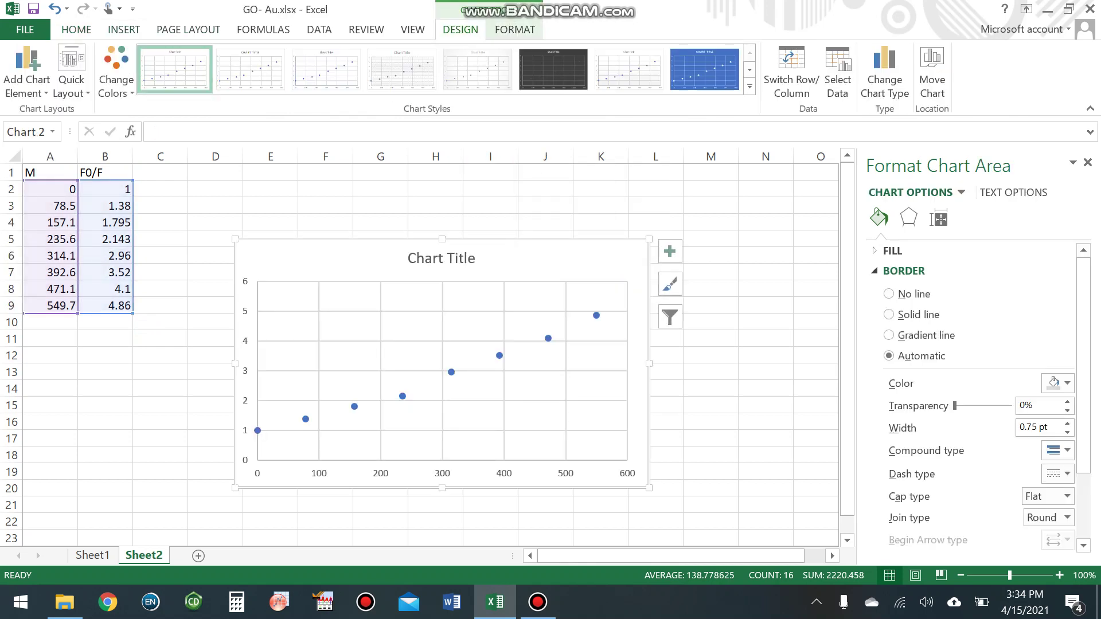
- Add a second-order polynomial trendline to the Sheet2 scatter chart
left_click(669, 251)
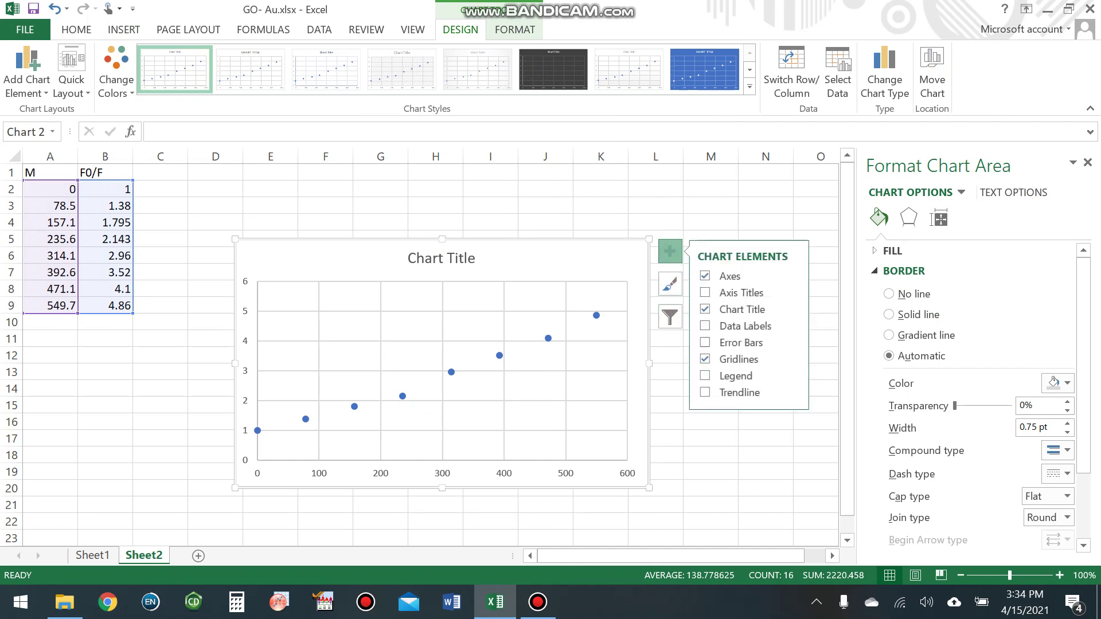
left_click(793, 393)
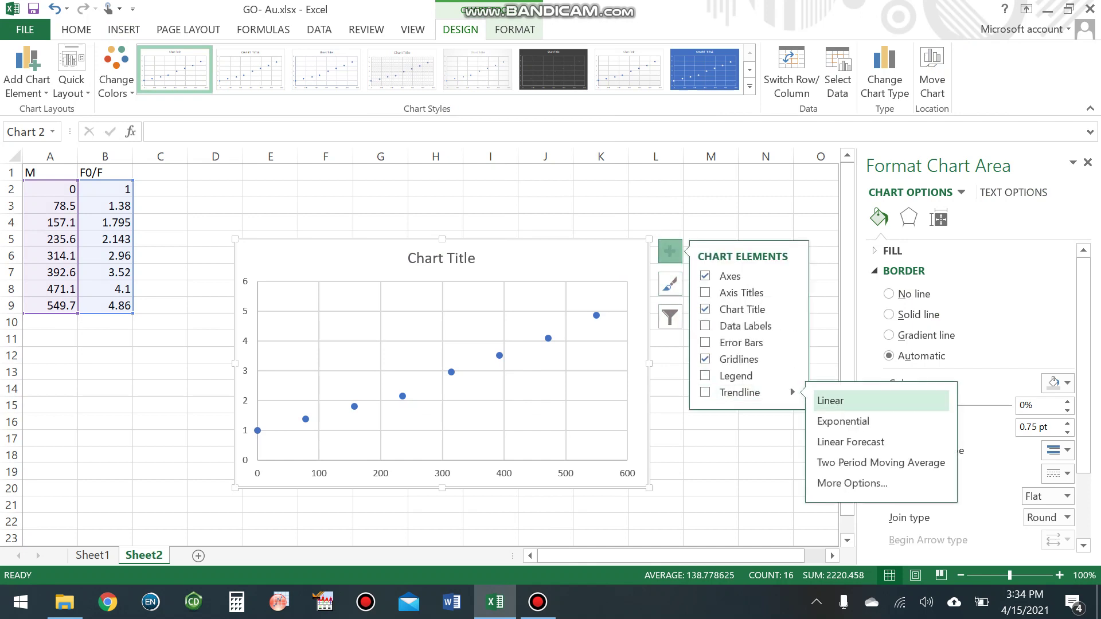
left_click(853, 484)
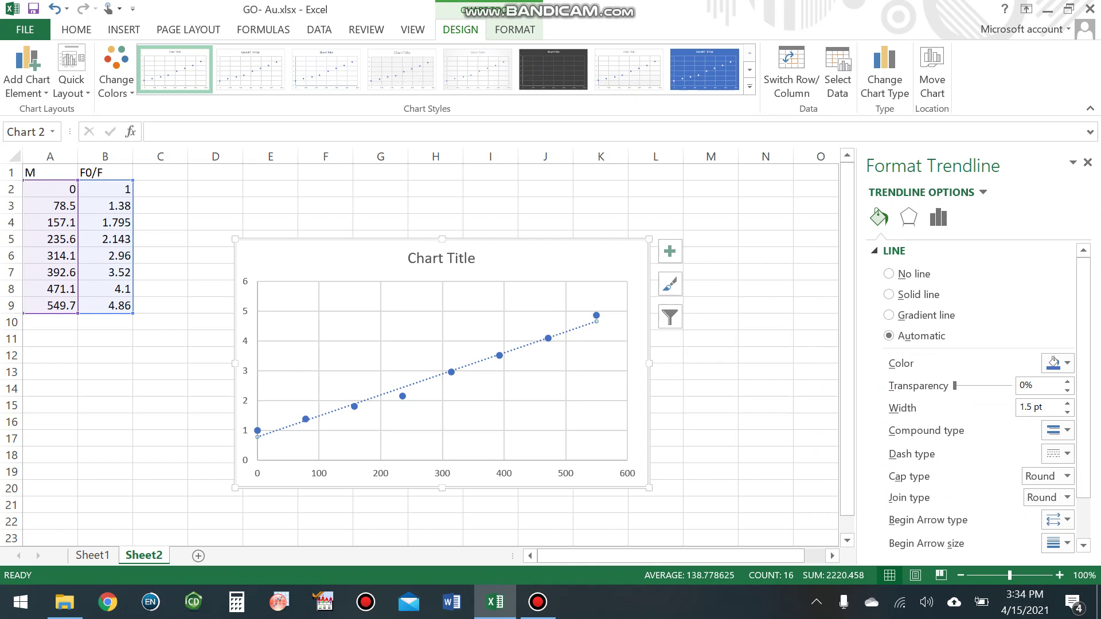
scroll(981, 400, "down", 2)
scroll(981, 398, "up", 2)
left_click(939, 218)
scroll(981, 398, "up", 1)
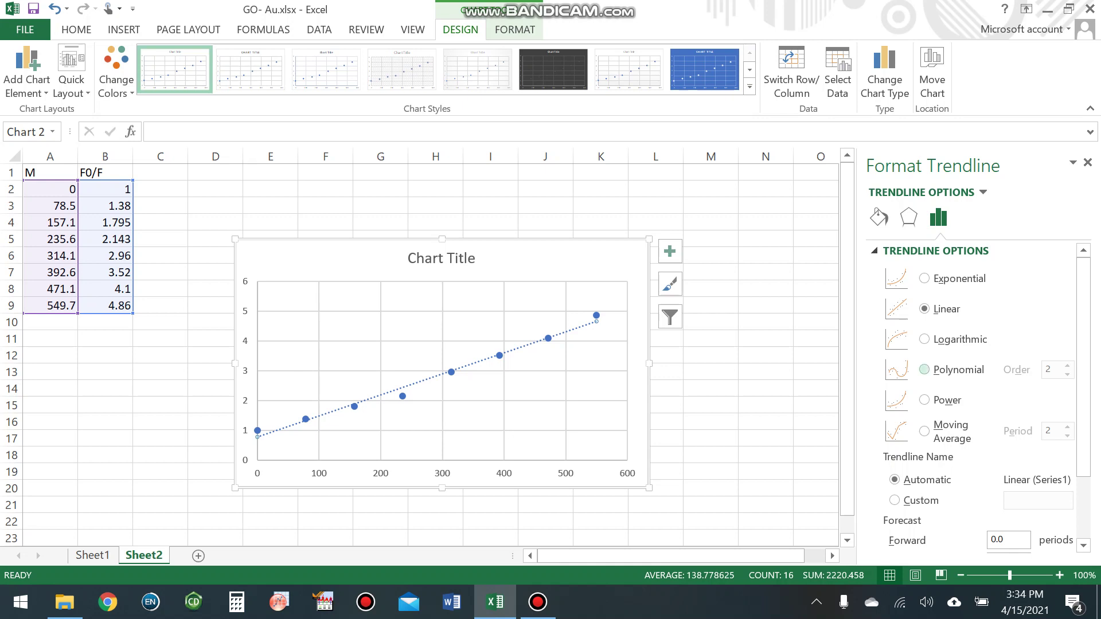
left_click(925, 370)
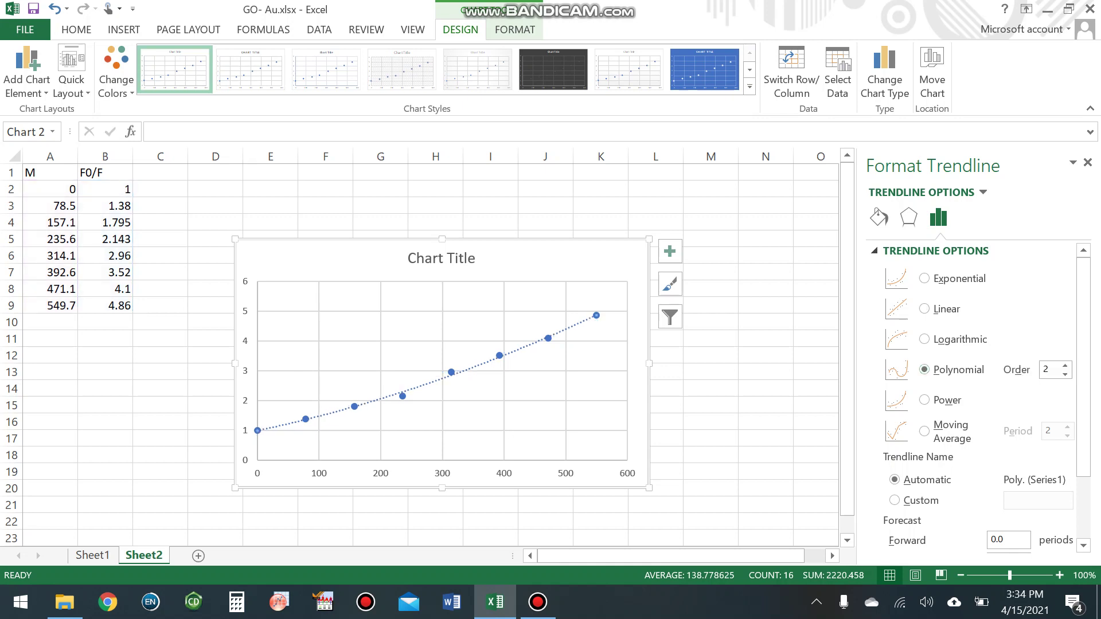
- Display the polynomial trendline's equation and R-squared value on the Sheet2 chart
scroll(975, 402, "down", 2)
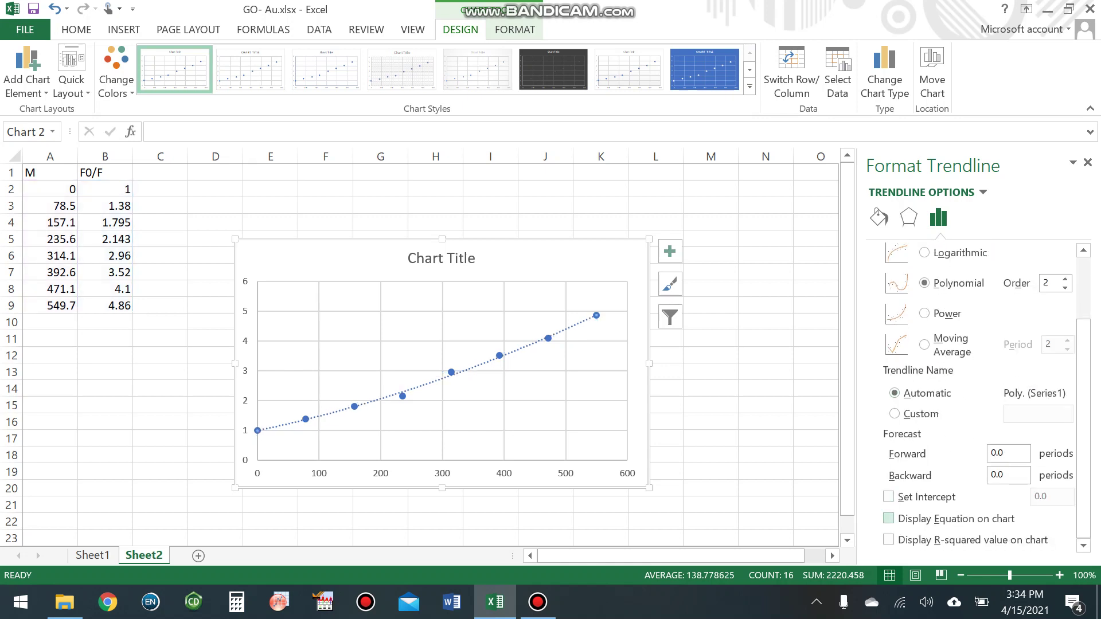
left_click(888, 519)
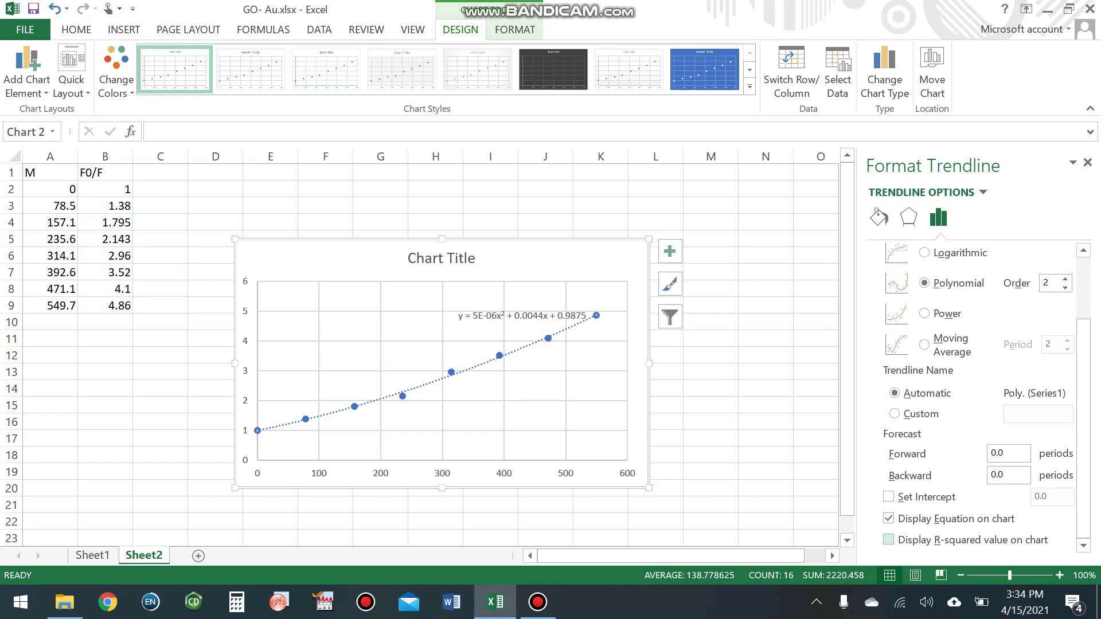
left_click(889, 539)
- Move the polynomial equation label to the upper middle of the plot area, clear of the trendline and data points
left_click(522, 316)
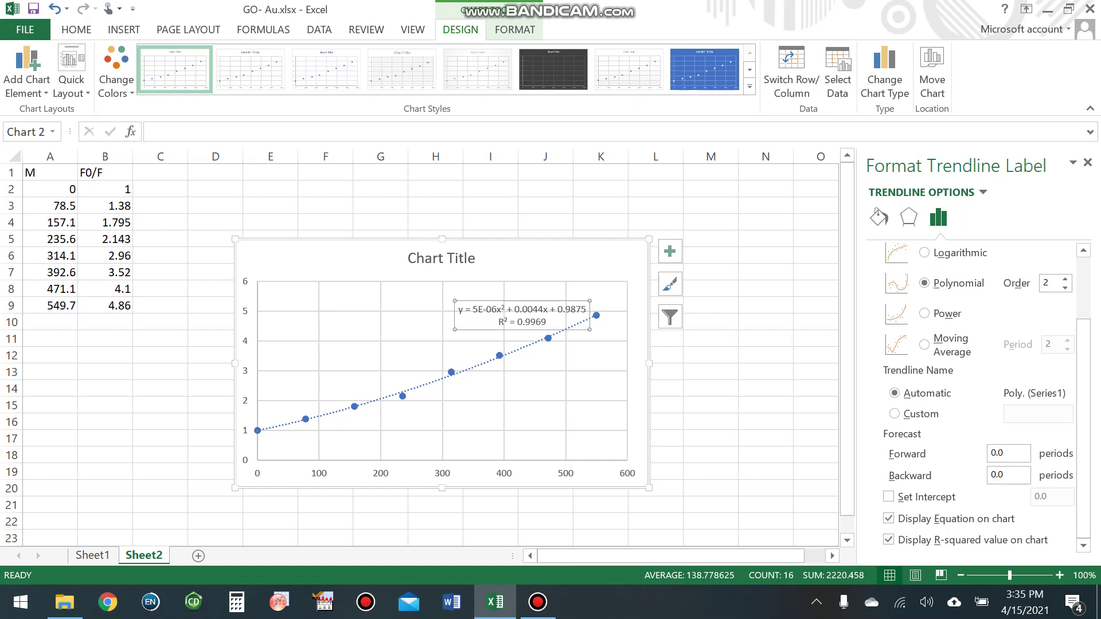
left_click_drag(522, 296, 522, 294)
left_click(522, 313)
left_click(540, 319)
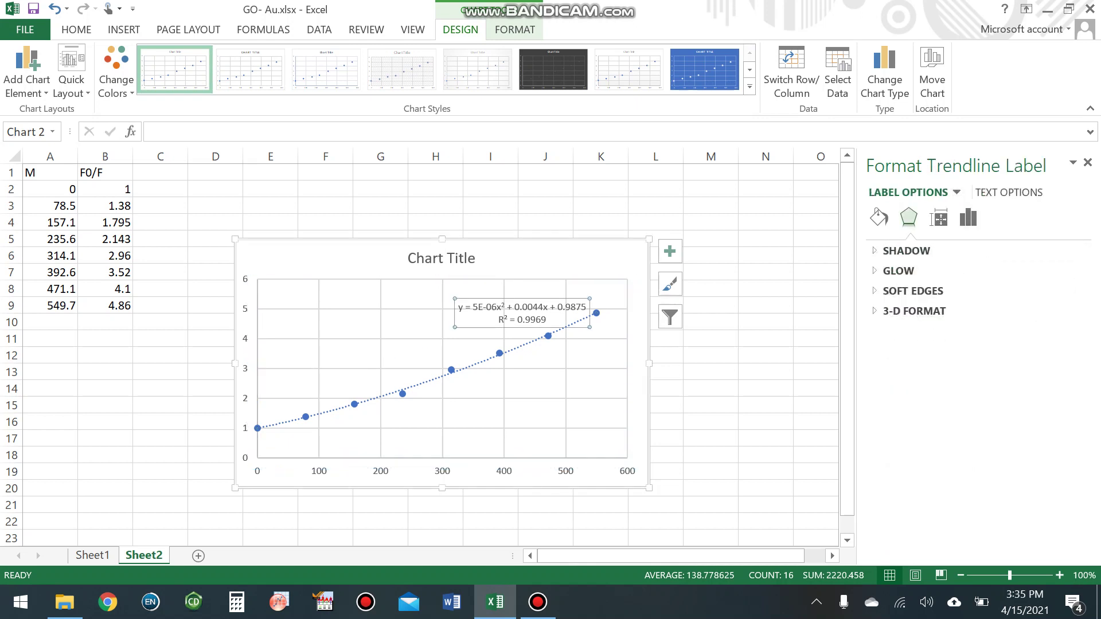
left_click_drag(517, 328, 438, 314)
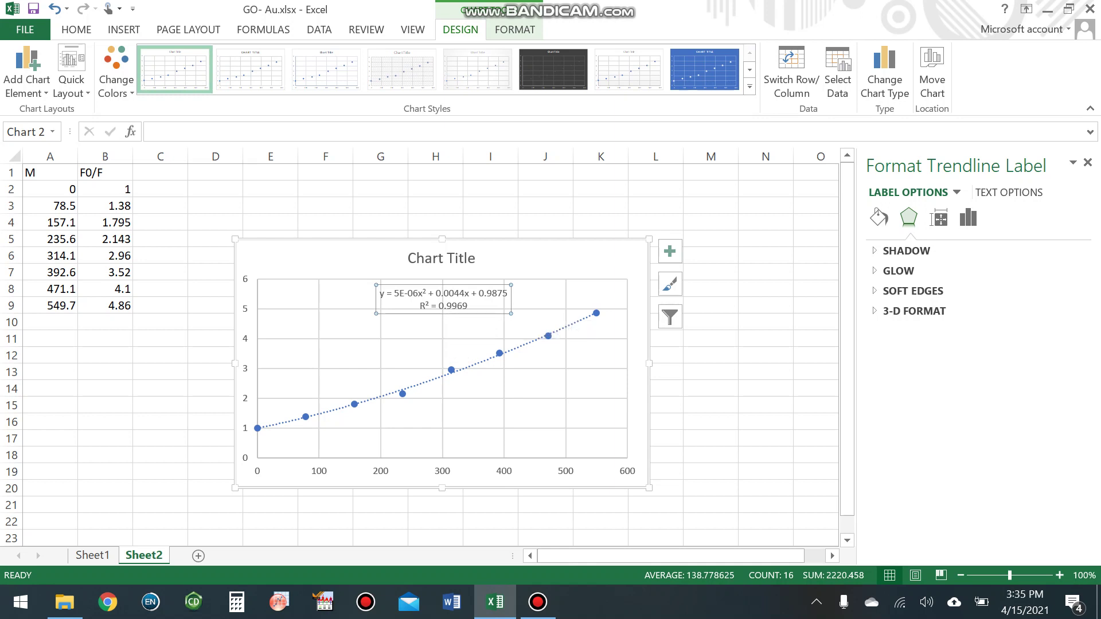
- After comparing the fit with Sheet1's, copy cells A2:B9 from Sheet2 and paste them into columns A and B of Book1 in OriginPro
left_click(93, 556)
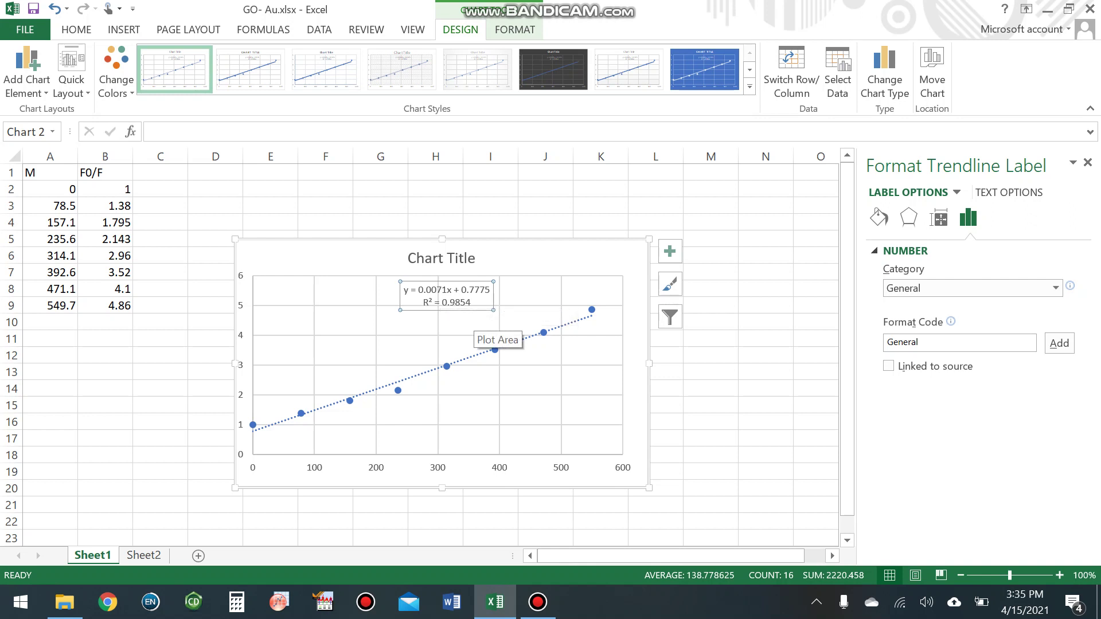
left_click(144, 556)
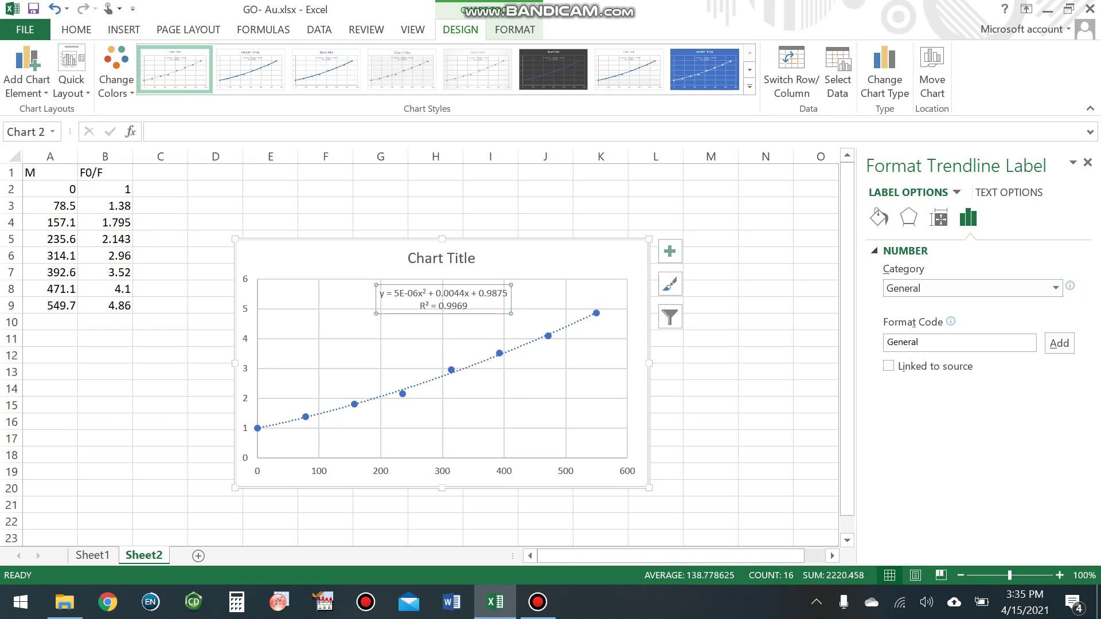
left_click_drag(50, 189, 105, 306)
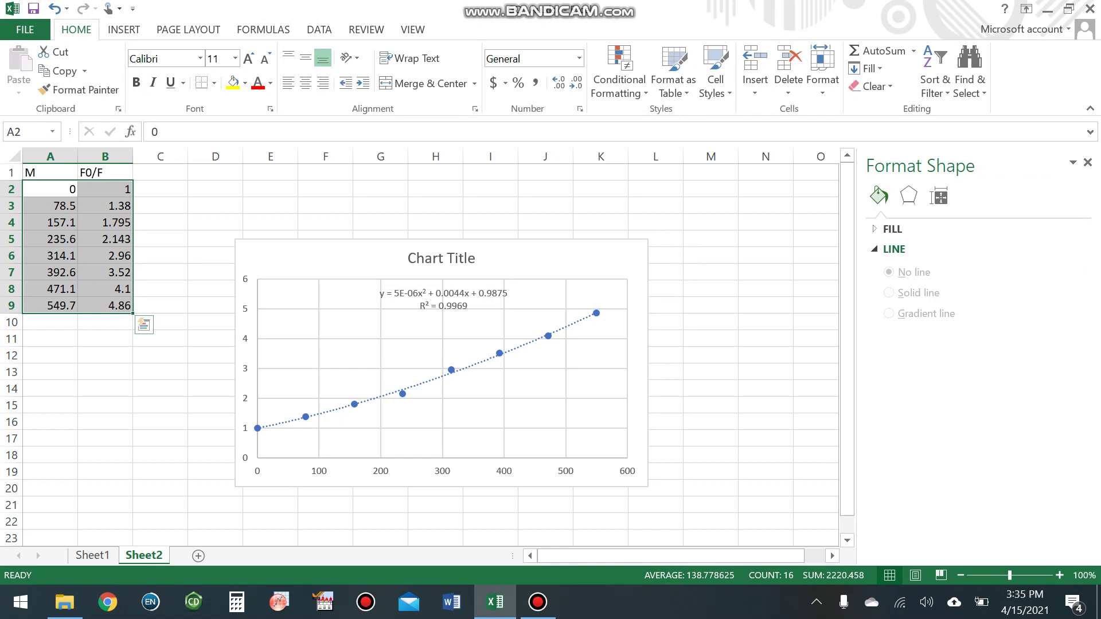
key("ctrl+c")
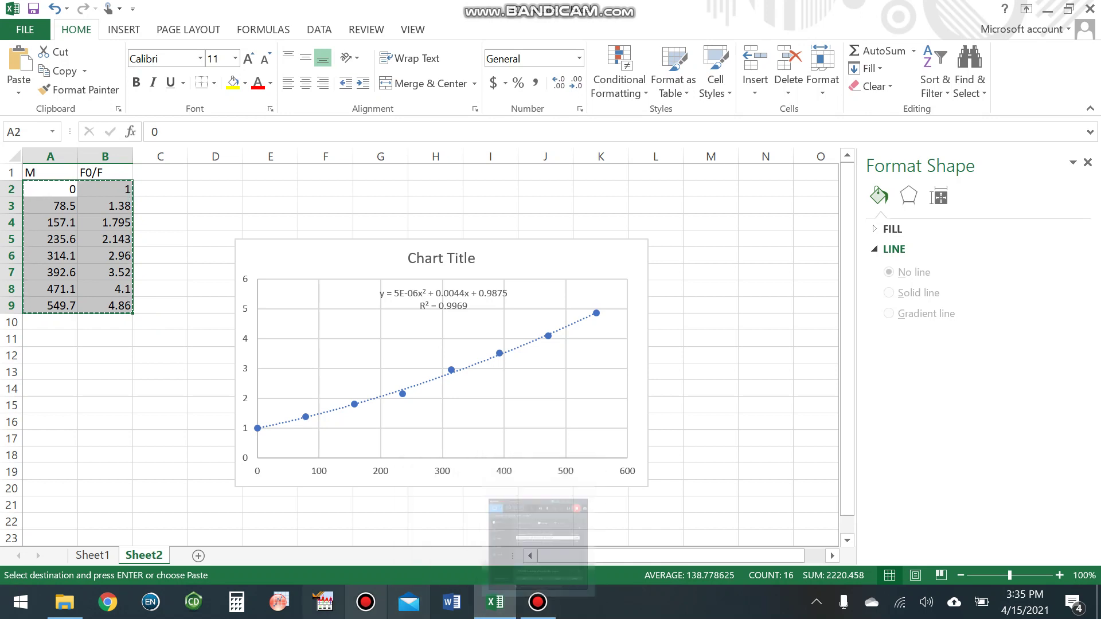
left_click(279, 603)
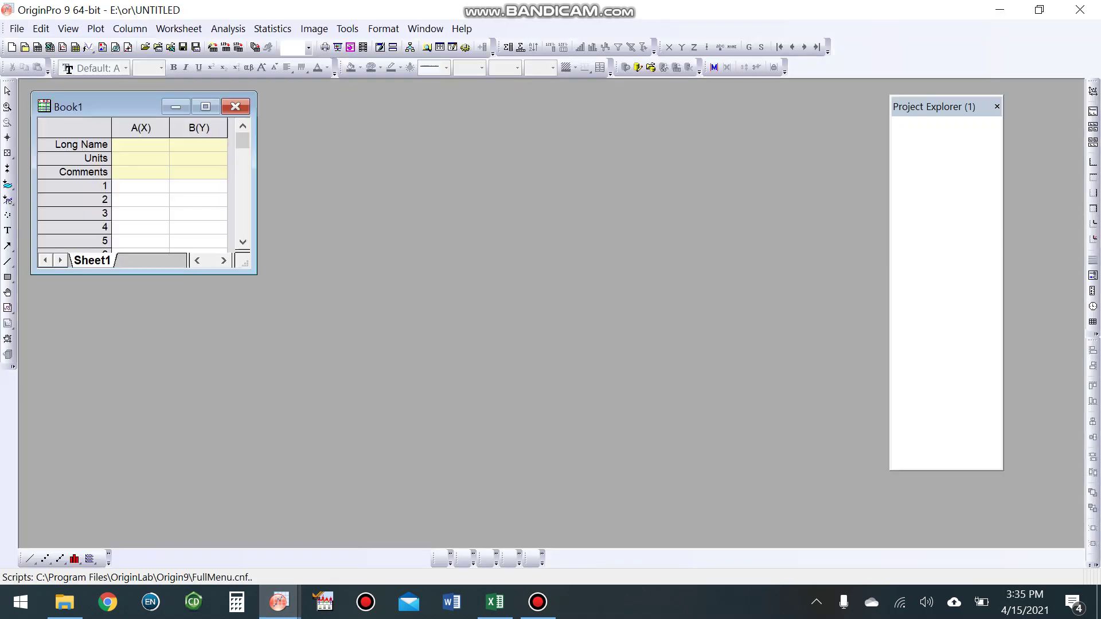
mouse_move(279, 602)
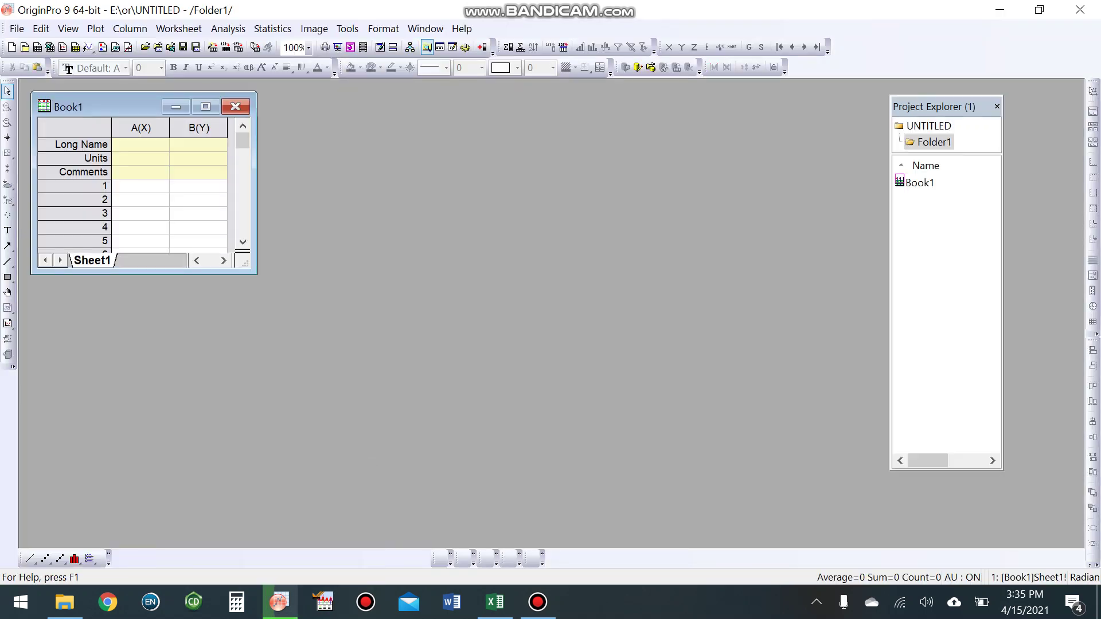
key("ctrl+v")
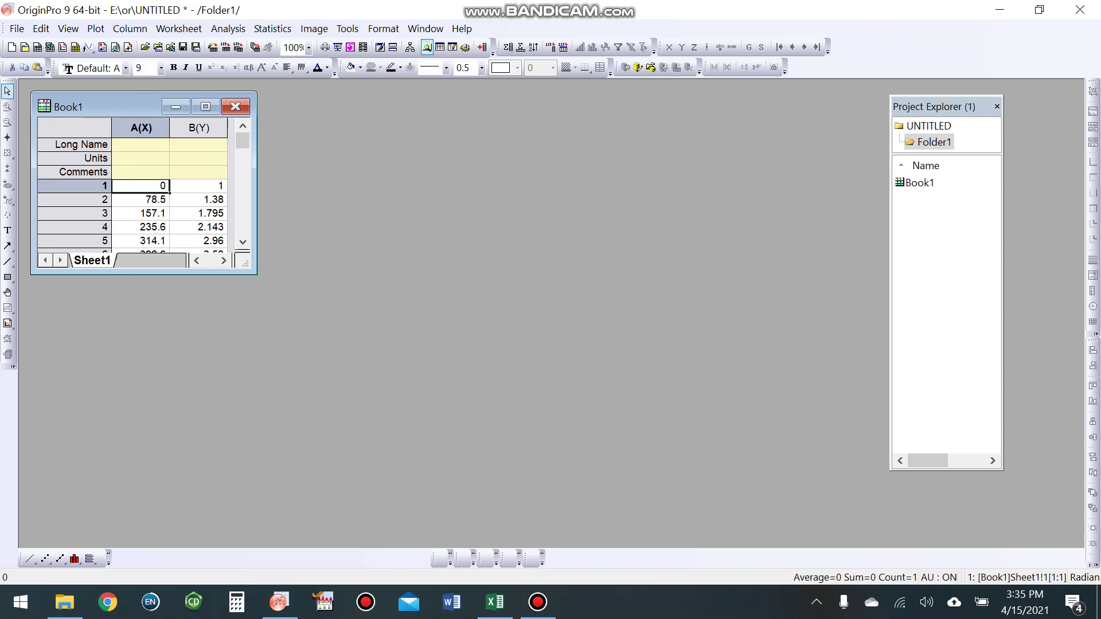
- Plot columns A(X) and B(Y) of Book1 as a scatter graph and maximize the graph window
left_click_drag(141, 128, 199, 128)
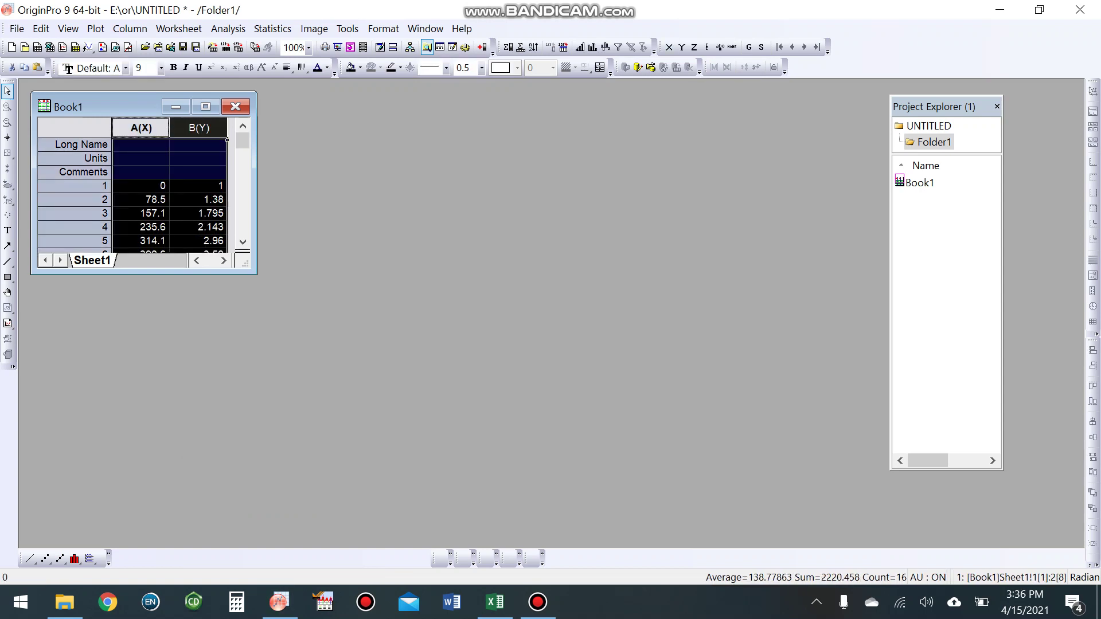
left_click(45, 558)
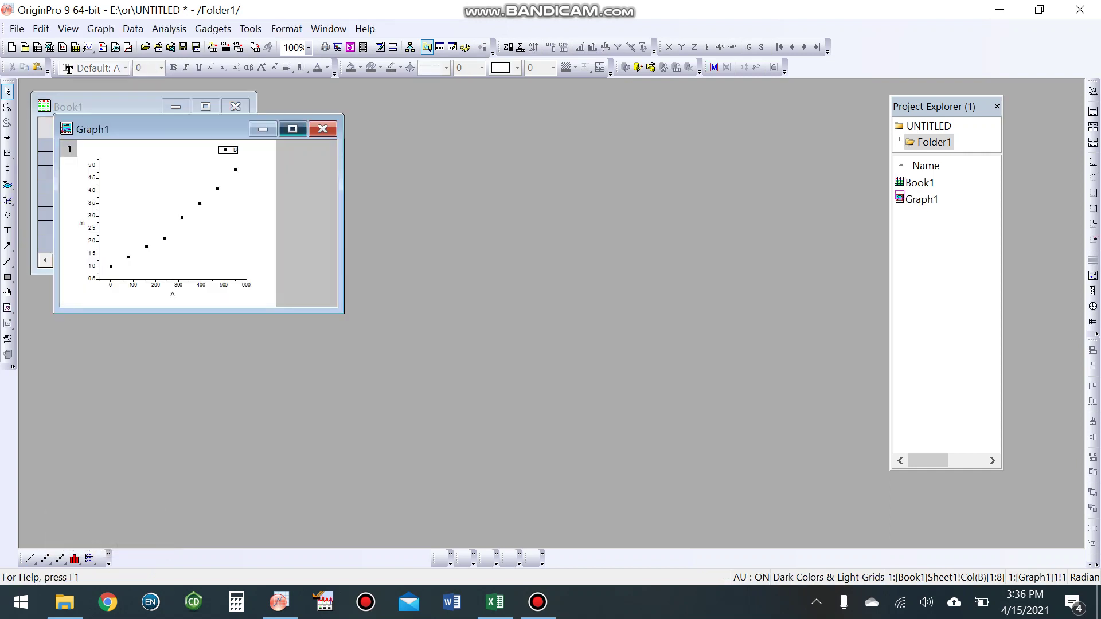
left_click(293, 128)
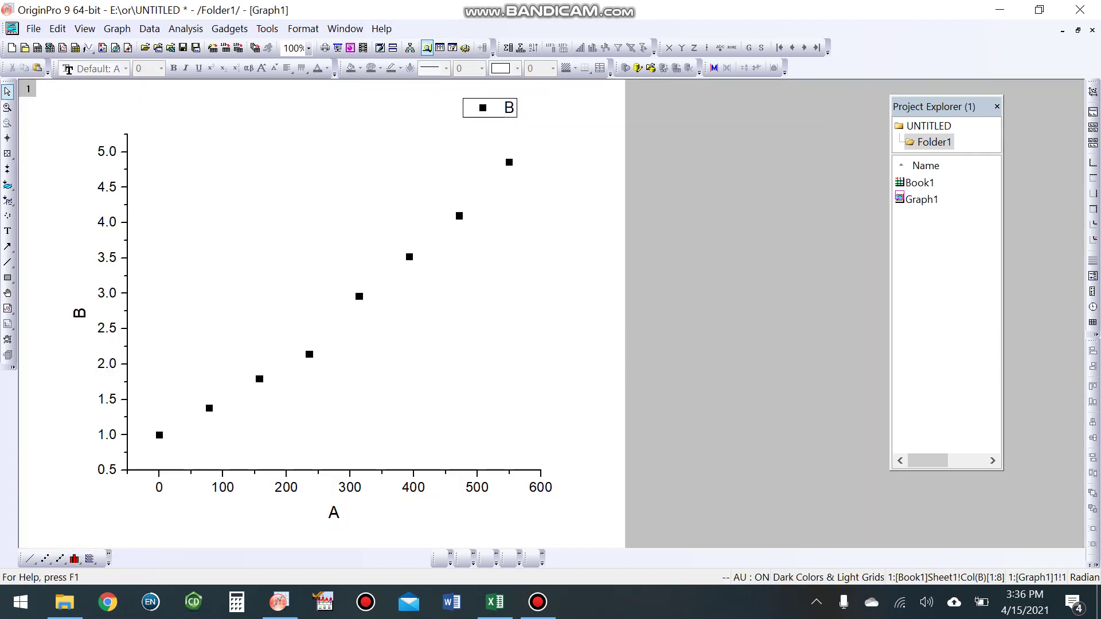
- Fit a second-order polynomial to the scatter data without fixing the intercept, and decline switching to the report sheet
left_click(359, 296)
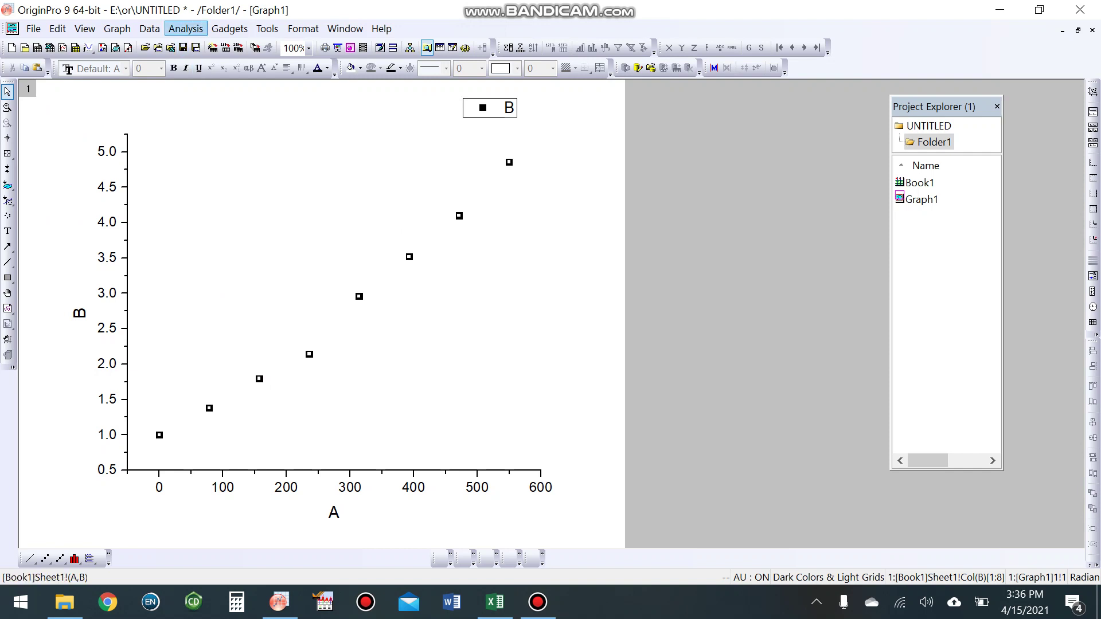
left_click(185, 29)
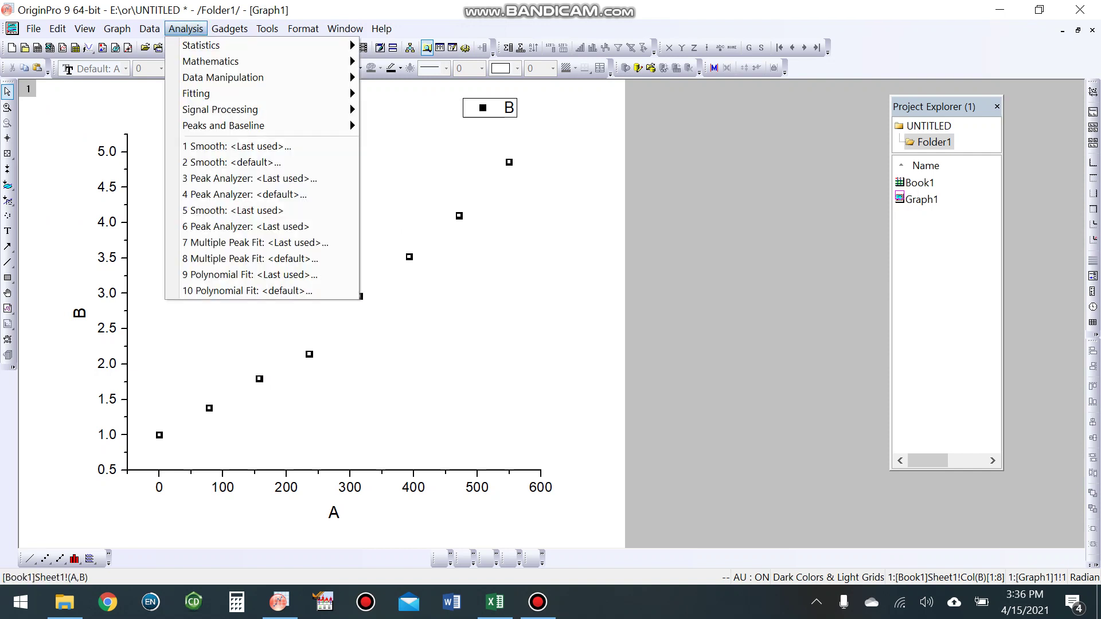
mouse_move(206, 93)
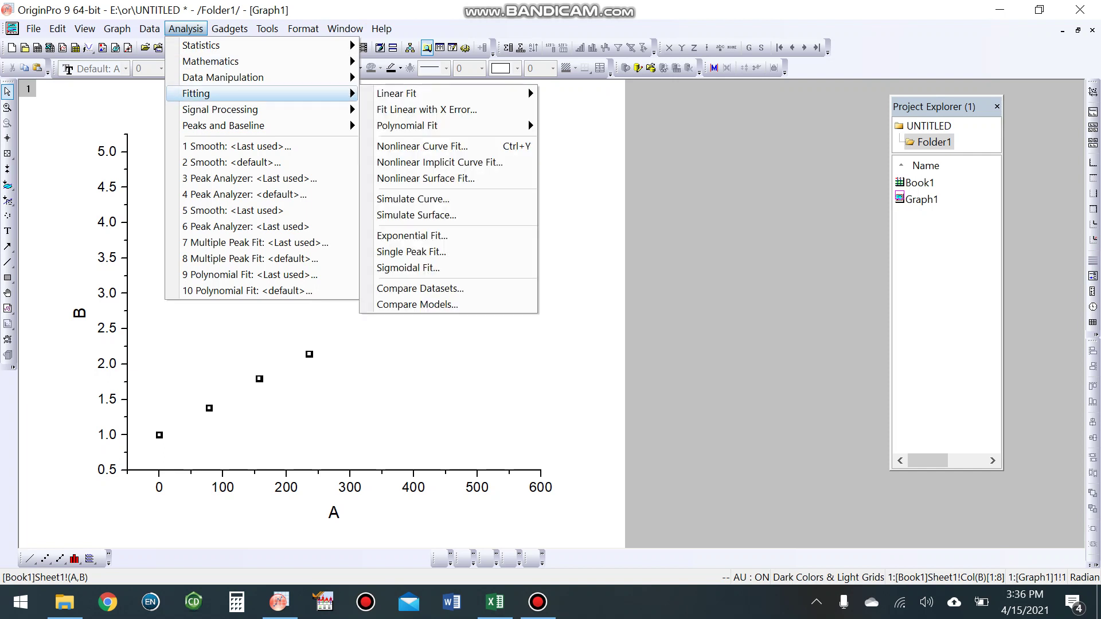
mouse_move(402, 94)
mouse_move(407, 125)
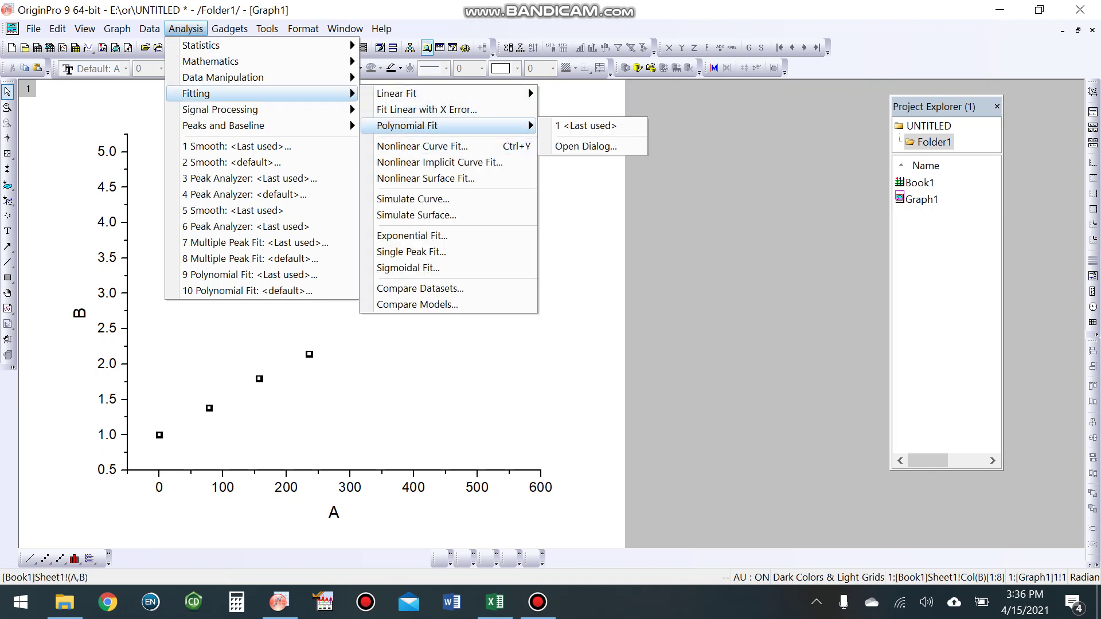
left_click(585, 147)
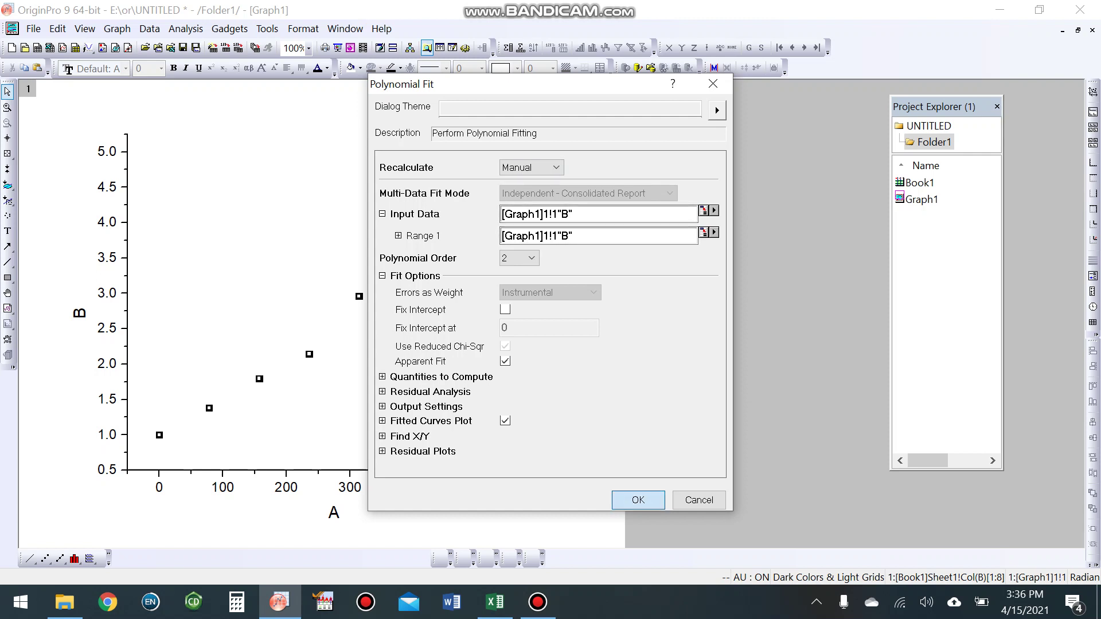
key("Return")
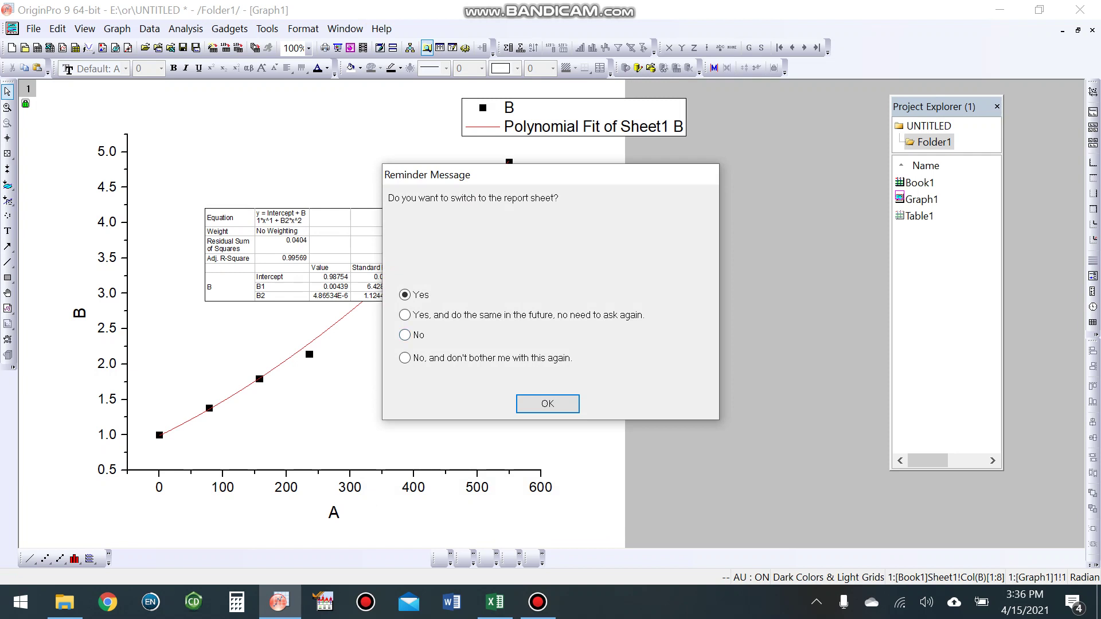
left_click_drag(551, 175, 656, 182)
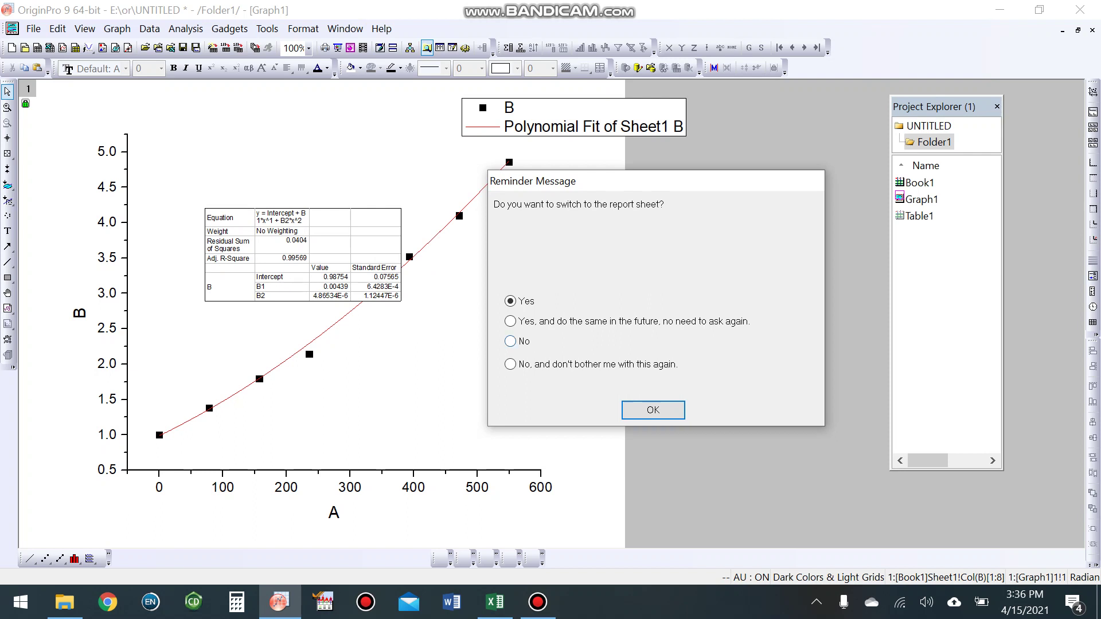
left_click(511, 341)
left_click(653, 410)
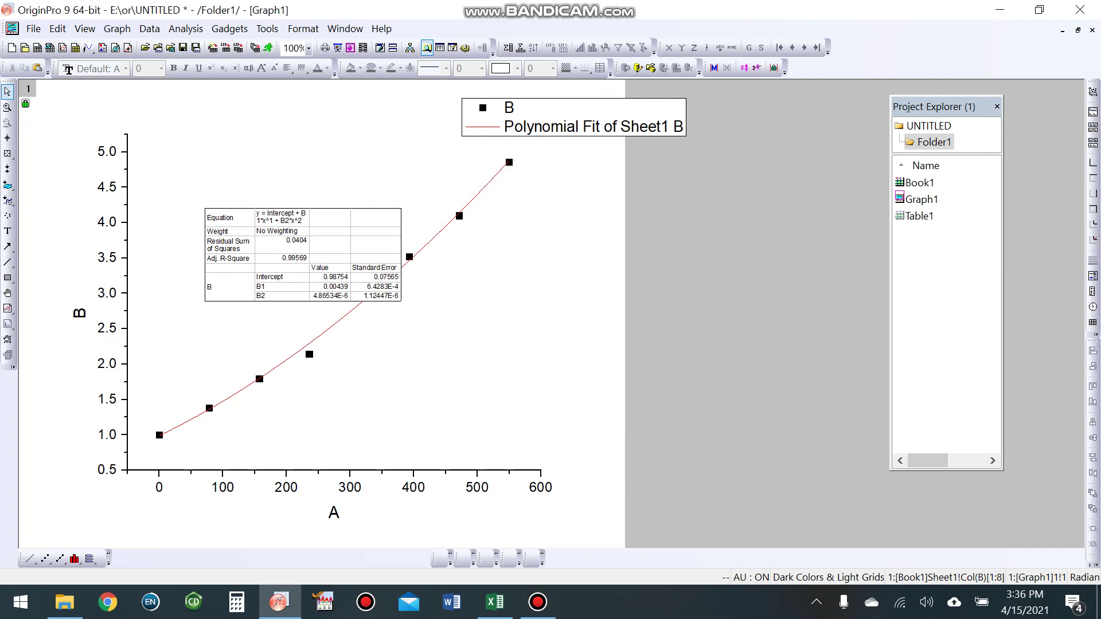
- Delete the fit results table that covers the plotted curve
left_click(303, 254)
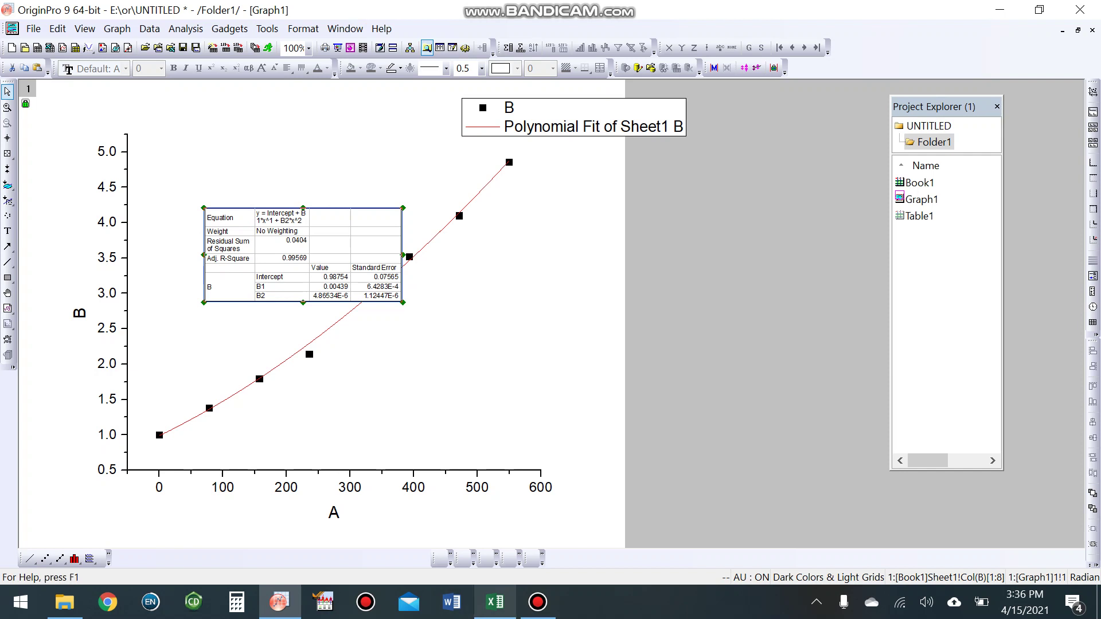
mouse_move(495, 603)
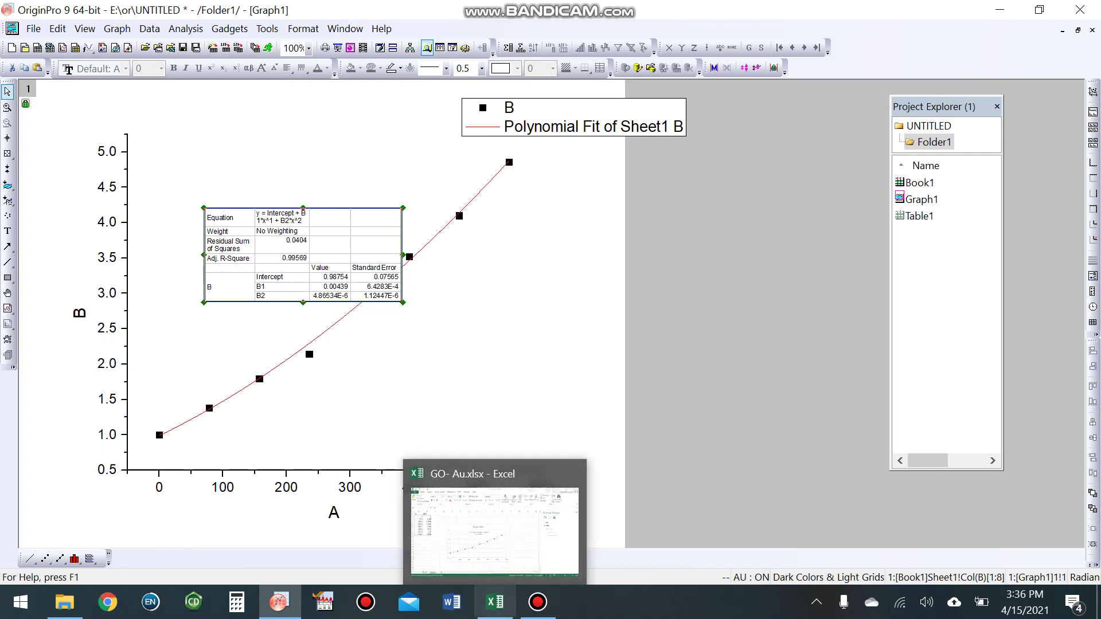
left_click(488, 379)
left_click(303, 256)
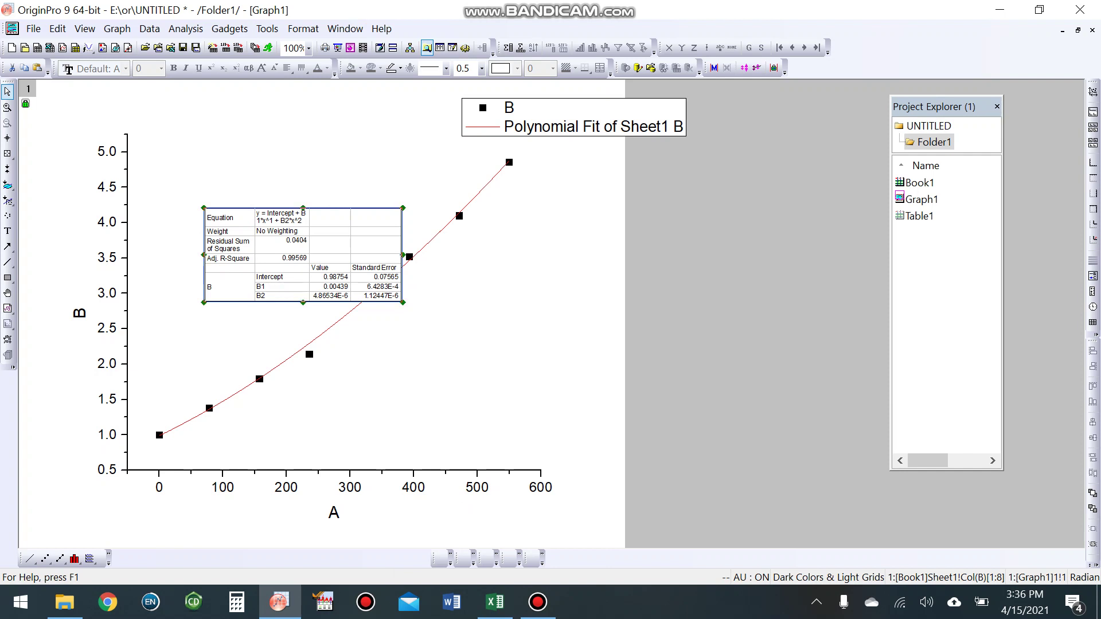
key("Delete")
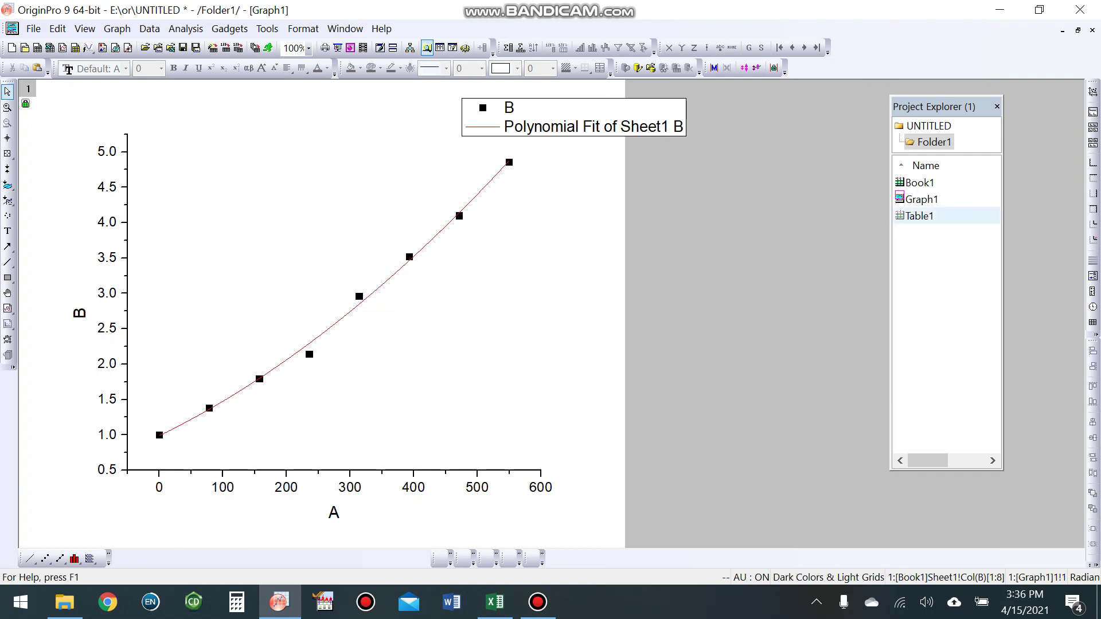
- Move the legend to the upper middle of the graph and select the fitted polynomial curve
left_click(574, 118)
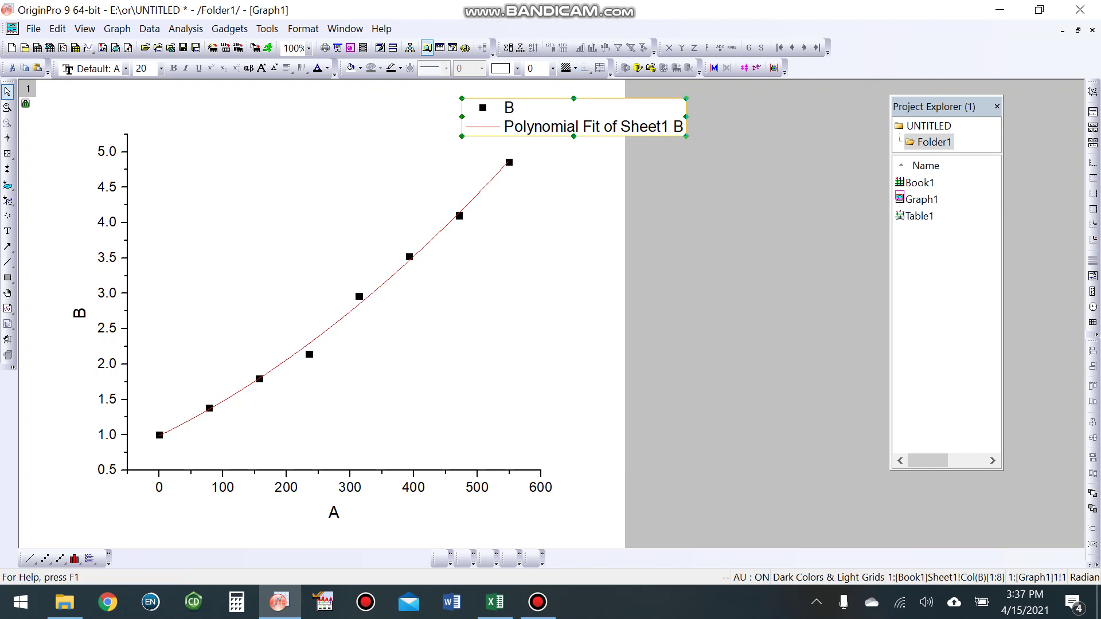
left_click_drag(573, 117, 353, 141)
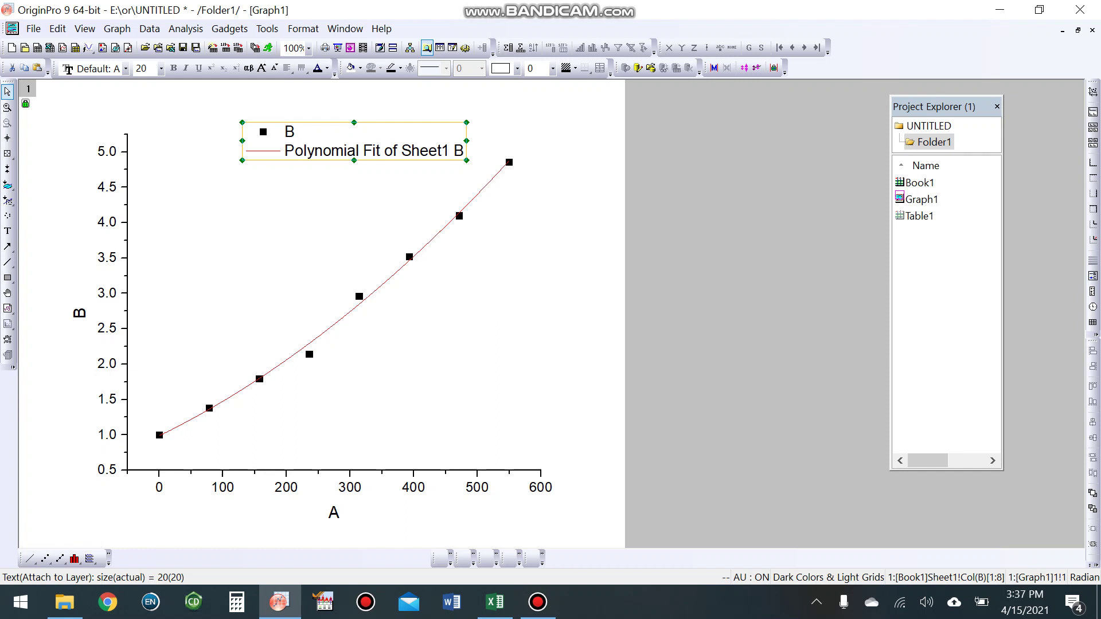
left_click(379, 288)
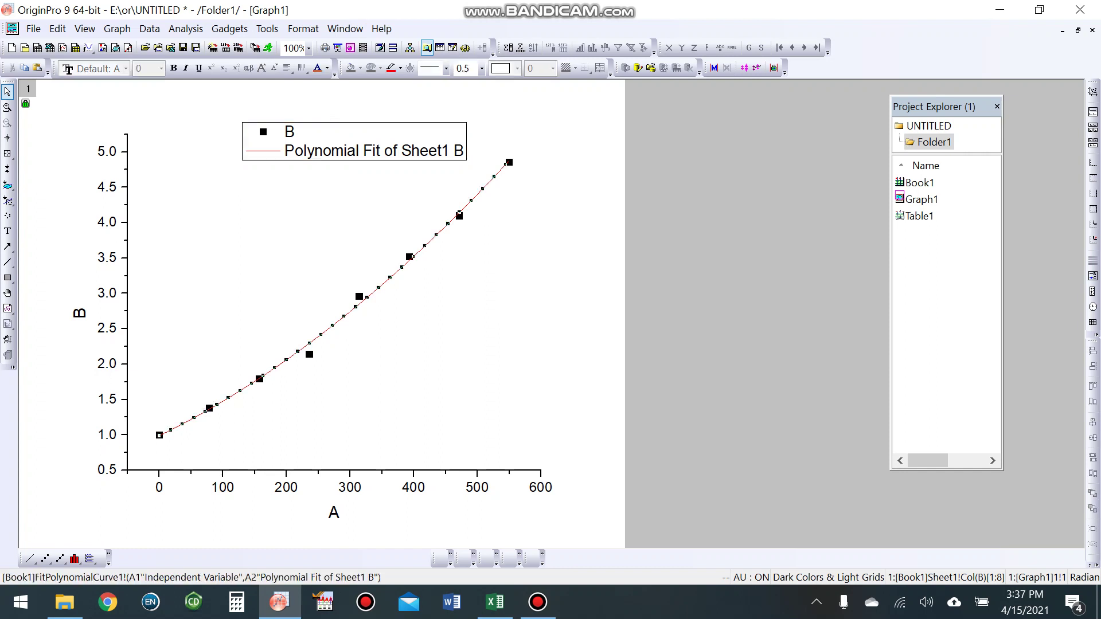
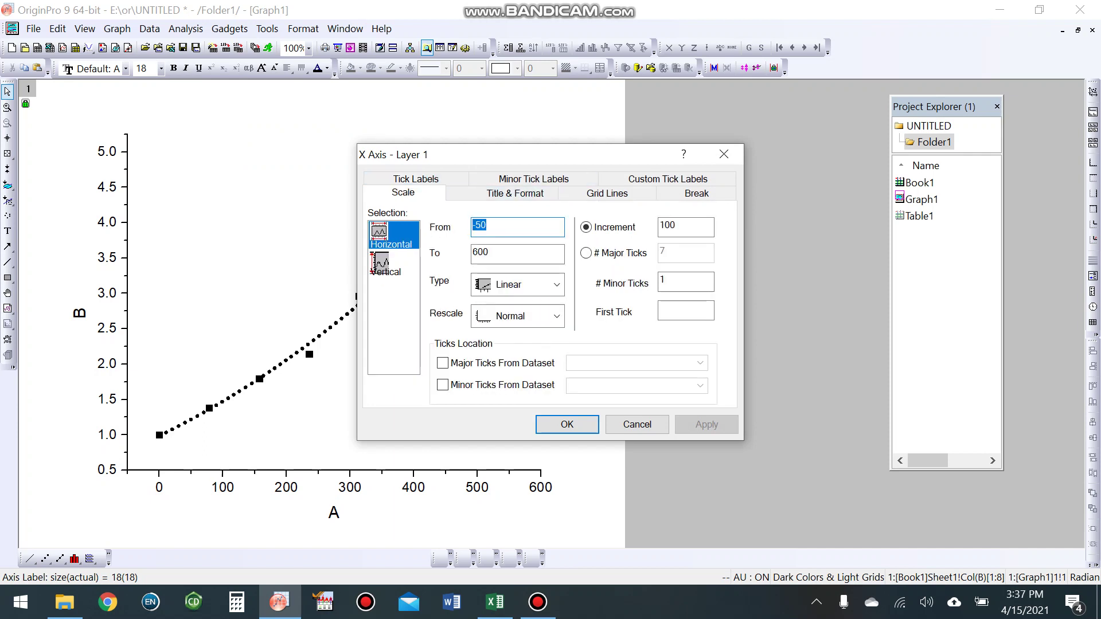
- Set the horizontal axis scale to start from 0 and apply it to the graph
type("0")
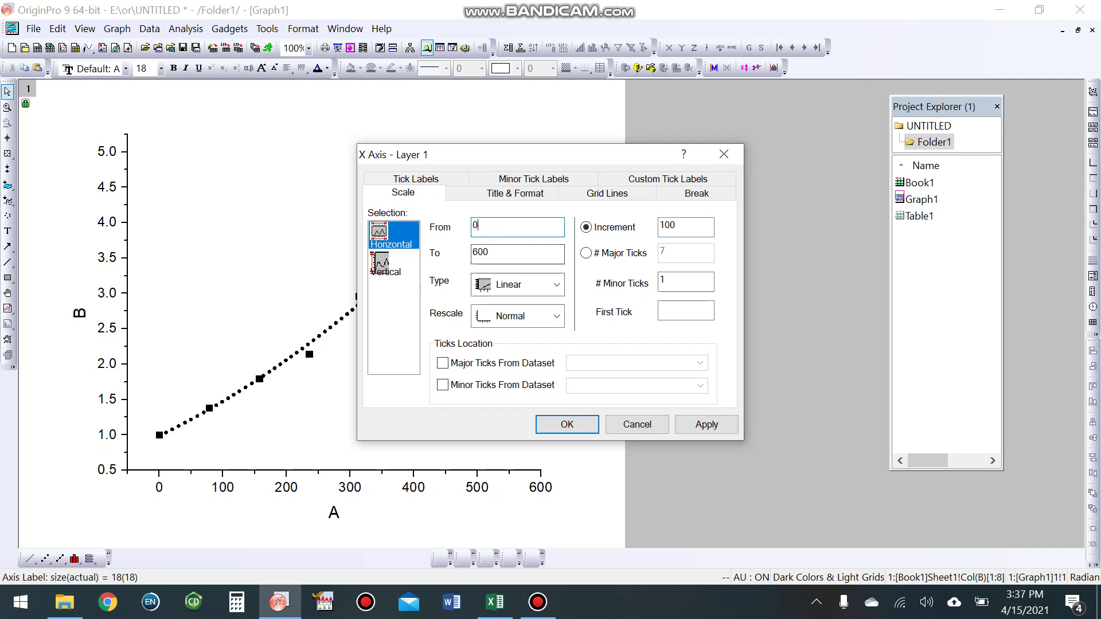
left_click(707, 425)
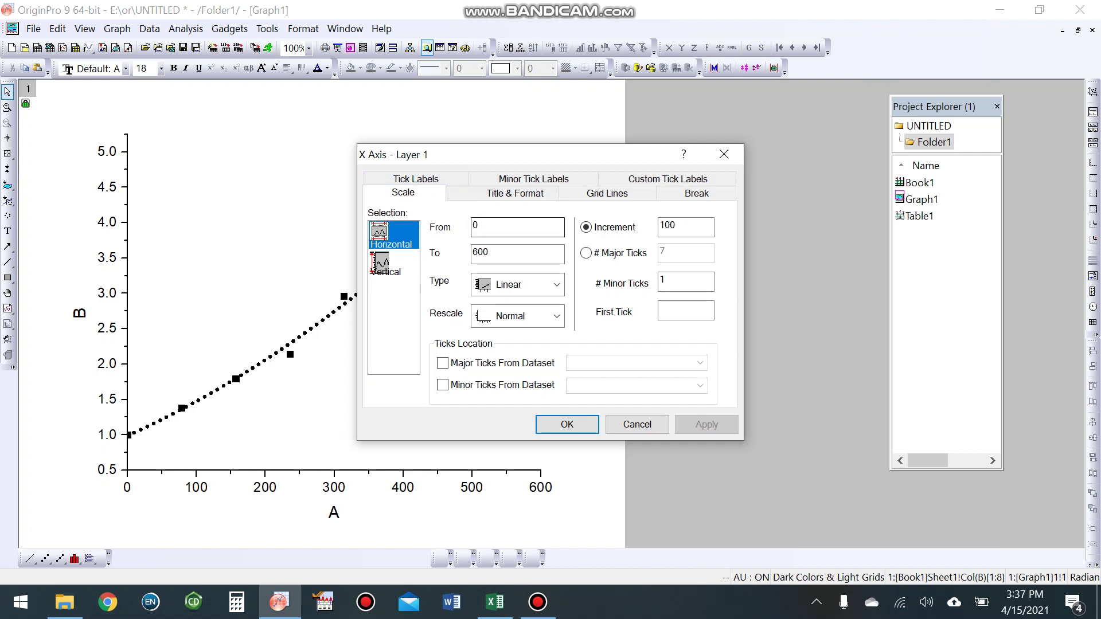
left_click(416, 179)
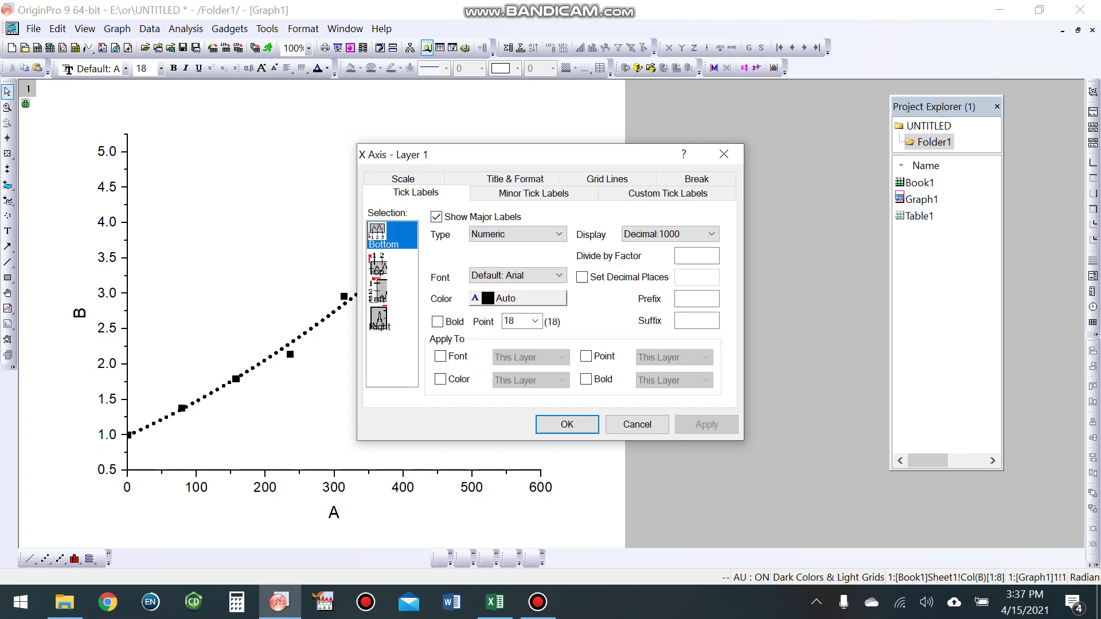
left_click(405, 179)
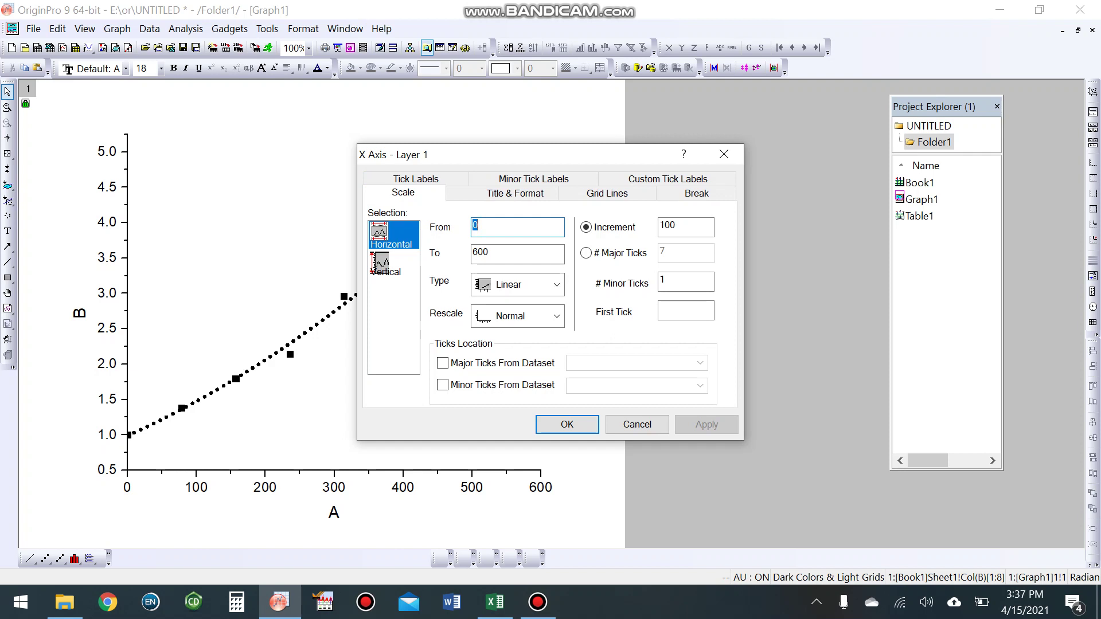
- Set the horizontal axis scale to start from -5 and close the axis settings
type("-")
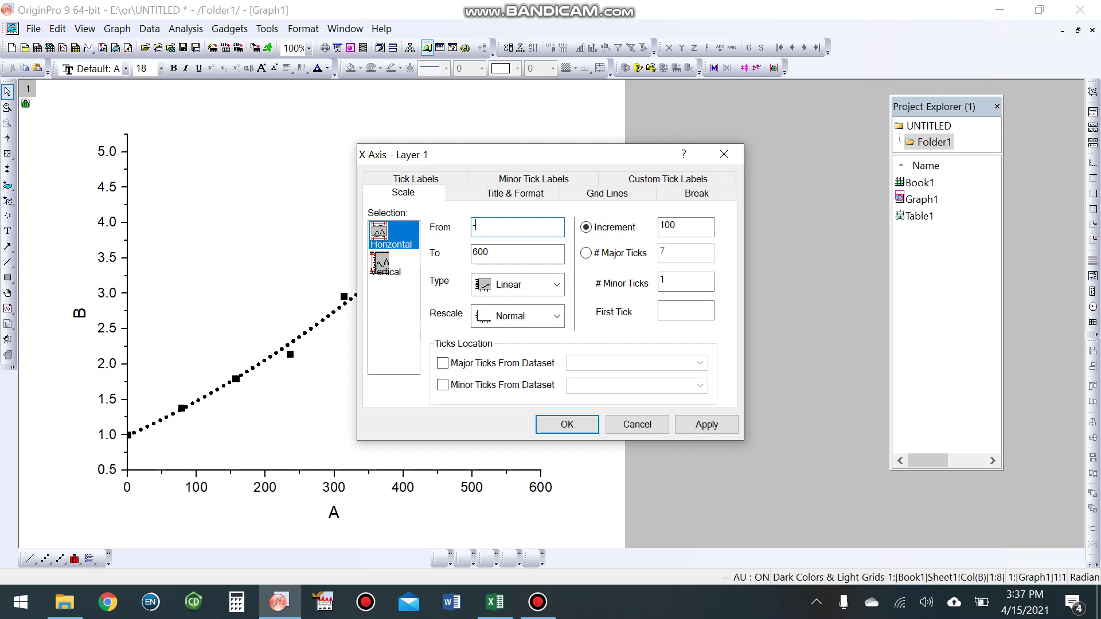
type("5")
left_click(707, 425)
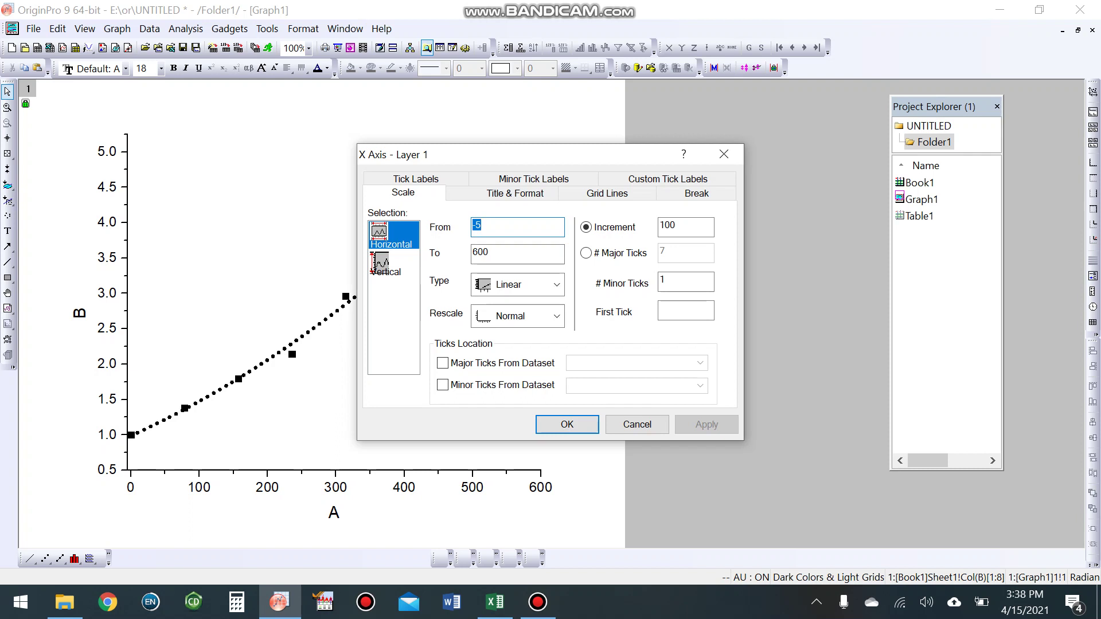
left_click(567, 424)
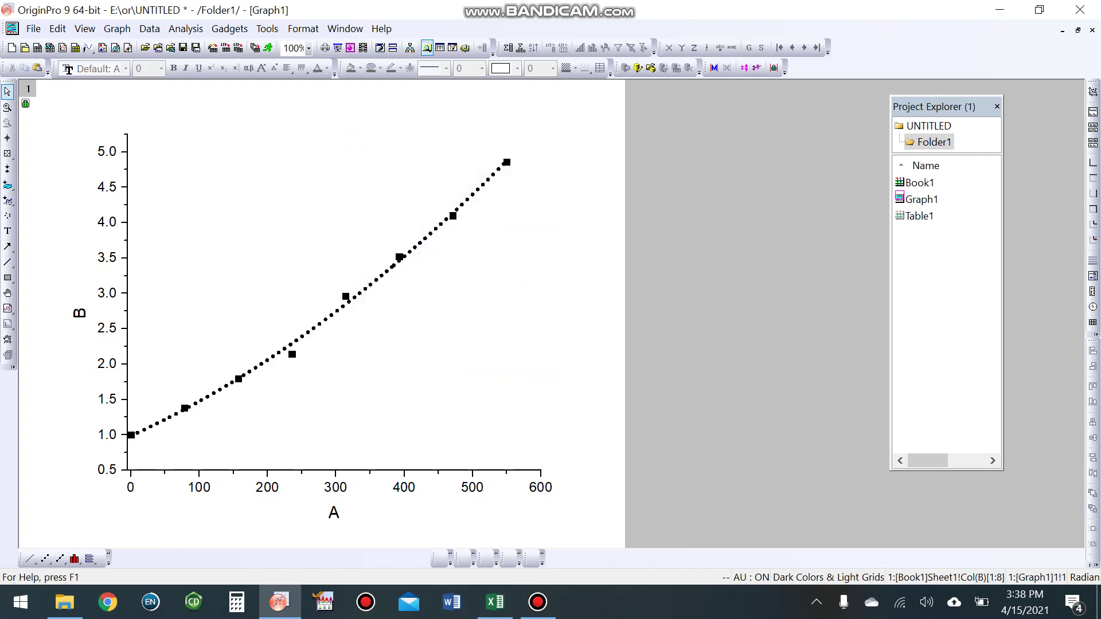
- Switch to Excel and copy the full trendline label text with the polynomial equation and R² value from the chart
left_click(495, 602)
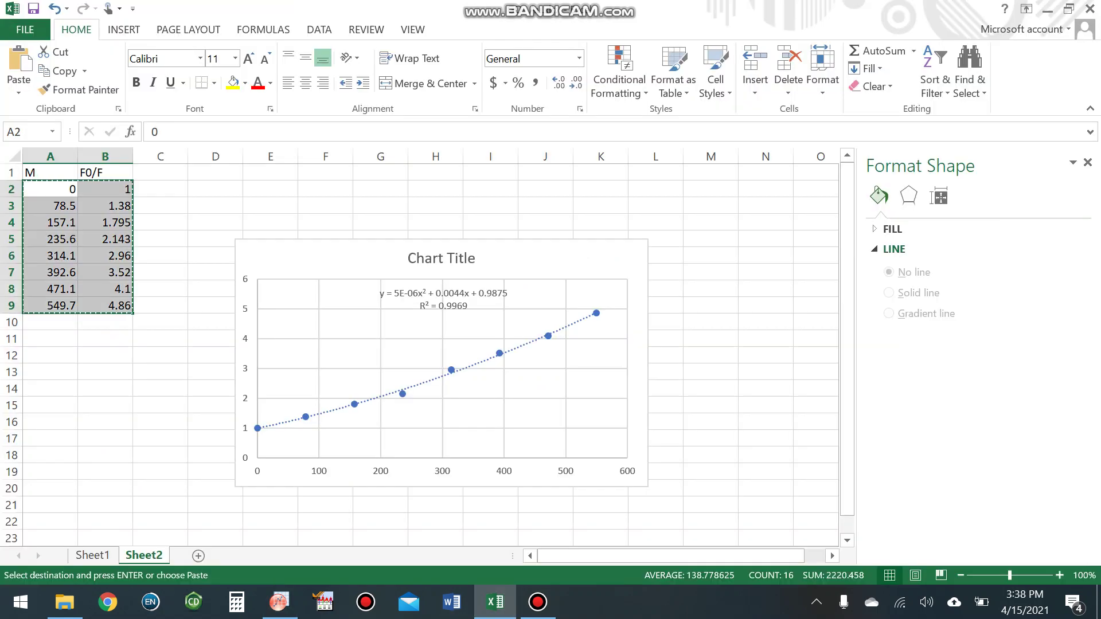
left_click(453, 303)
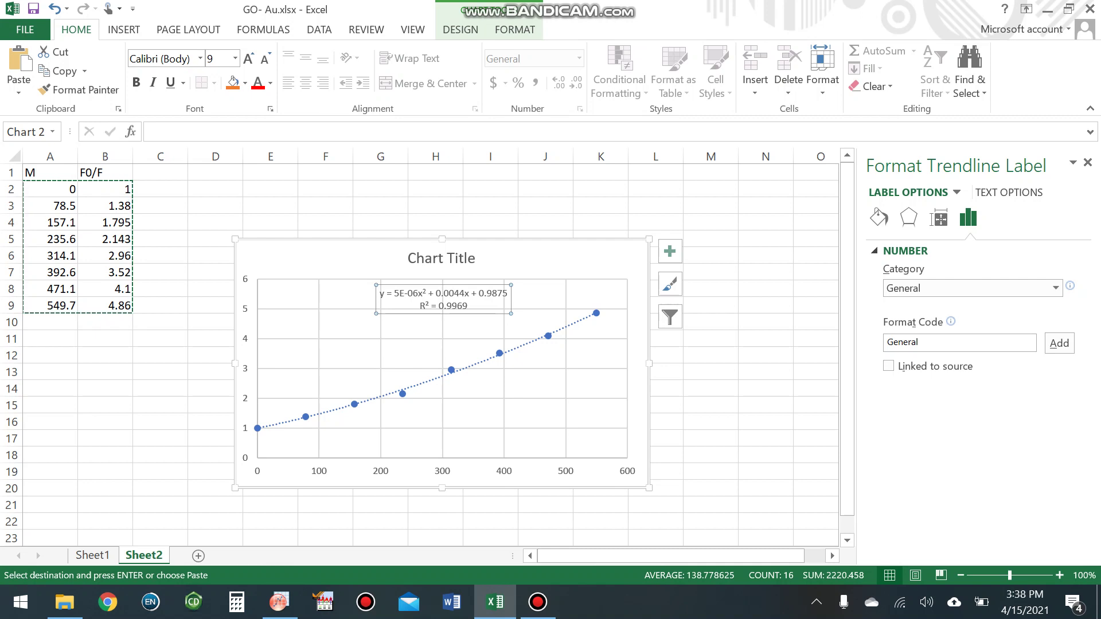
triple_click(445, 306)
left_click_drag(419, 306, 380, 294)
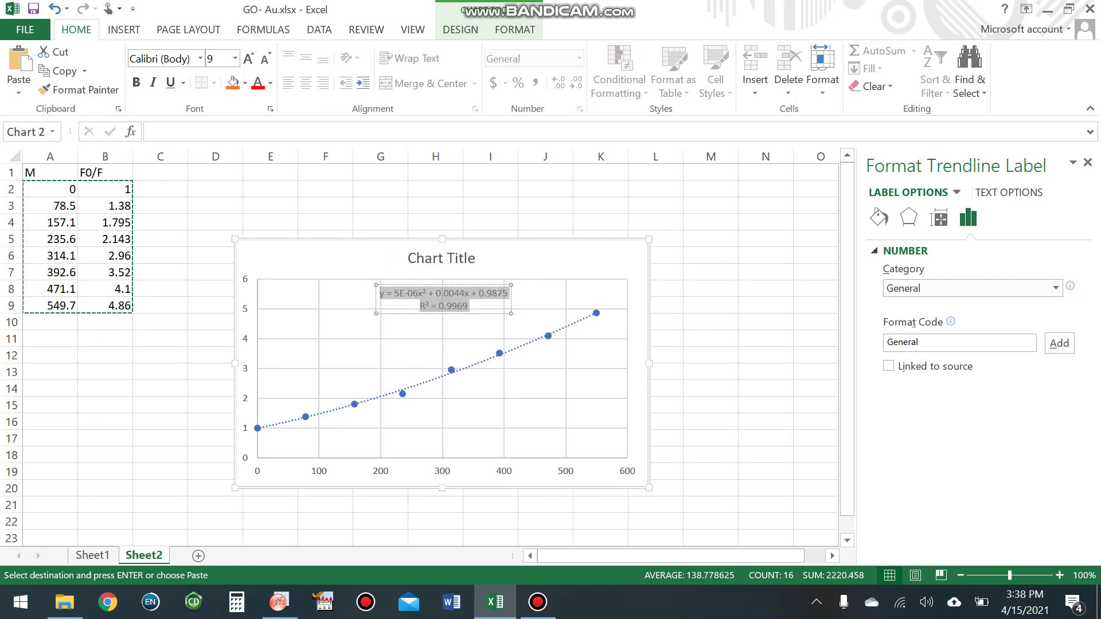
key("ctrl+c")
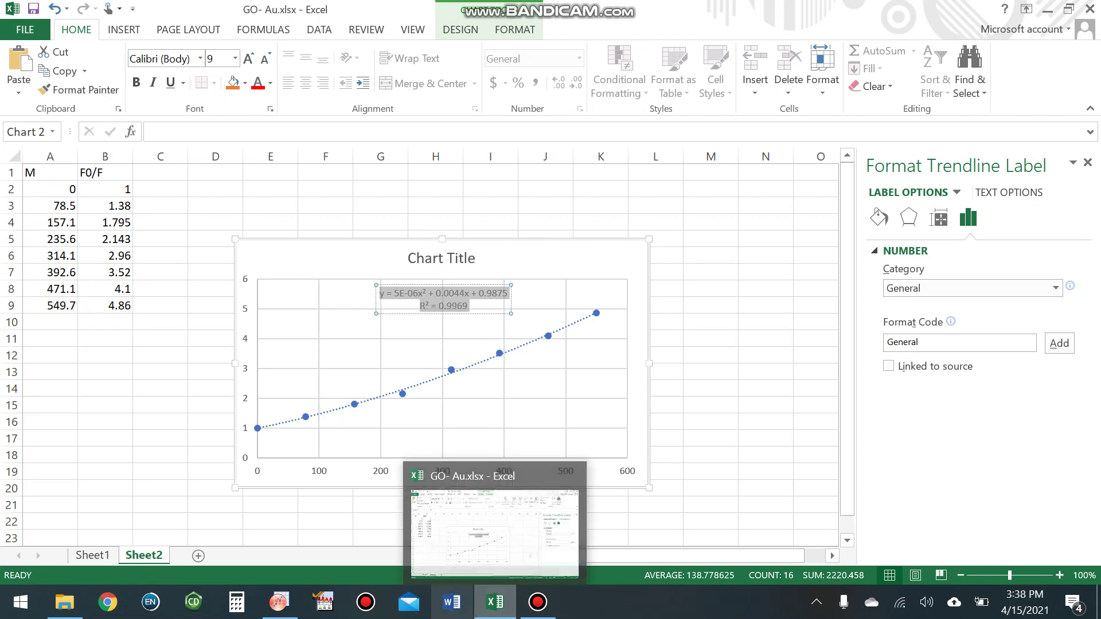
- Switch back to OriginPro and paste the copied equation as a text label above the curve, near the 5.0 level
left_click(279, 602)
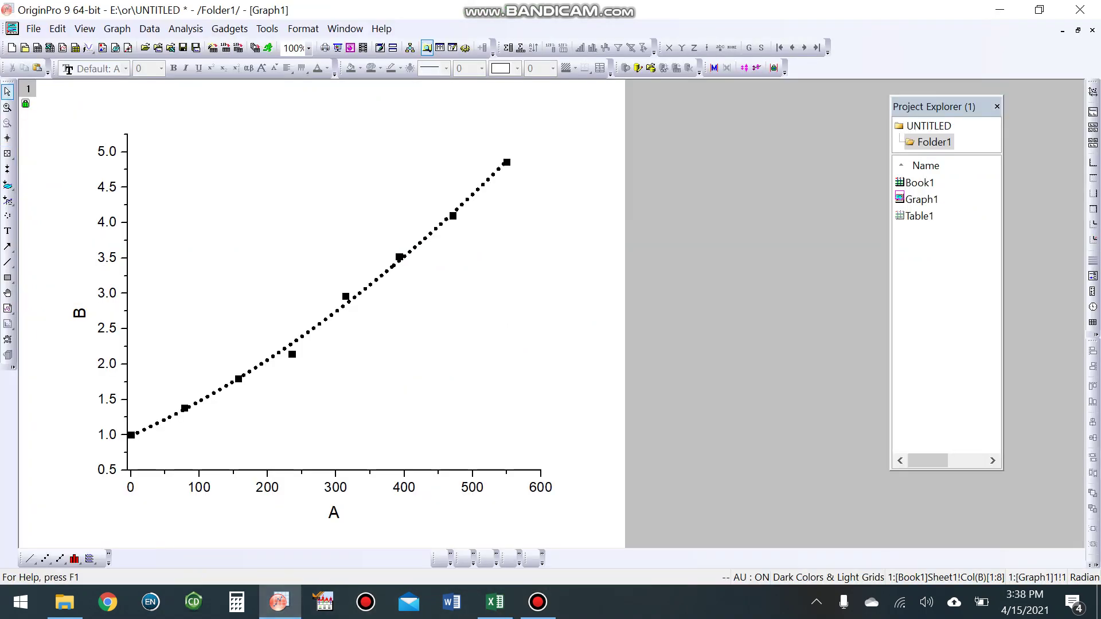
left_click(7, 231)
left_click(184, 150)
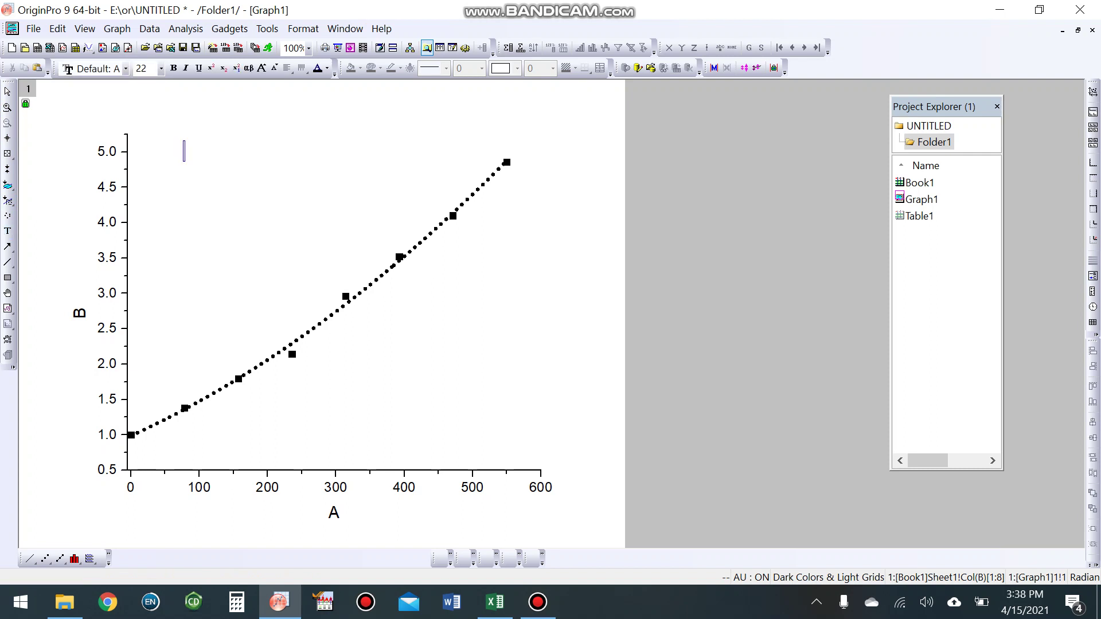
key("ctrl+v")
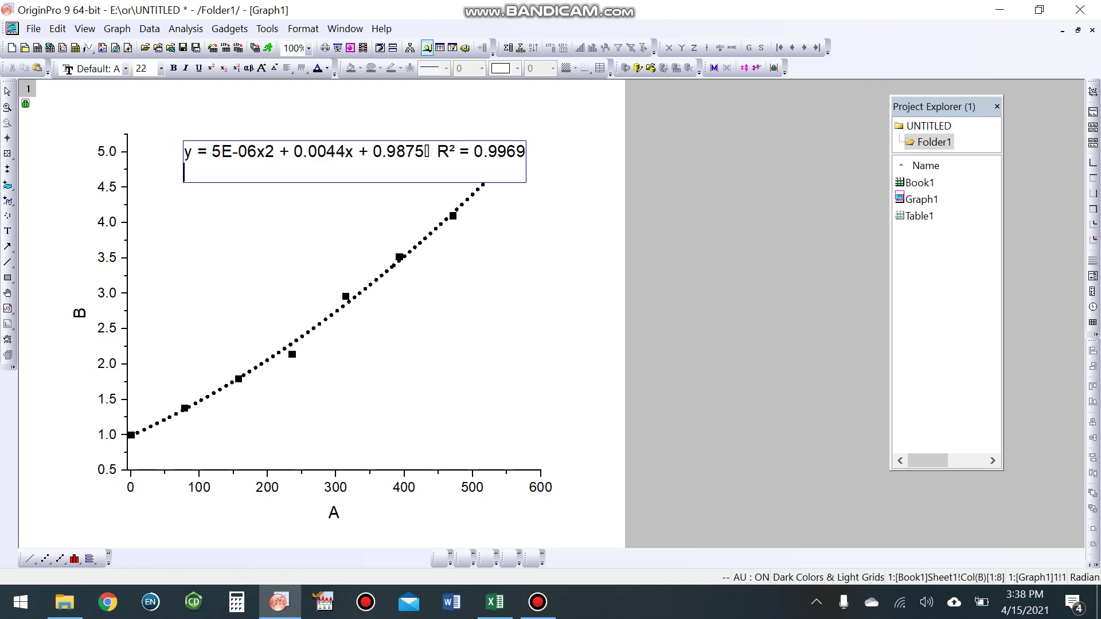
- Remove the stray character after 0.9875 in the equation label and put R² = 0.9969 on its own line
left_click(438, 152)
key("BackSpace")
key("BackSpace")
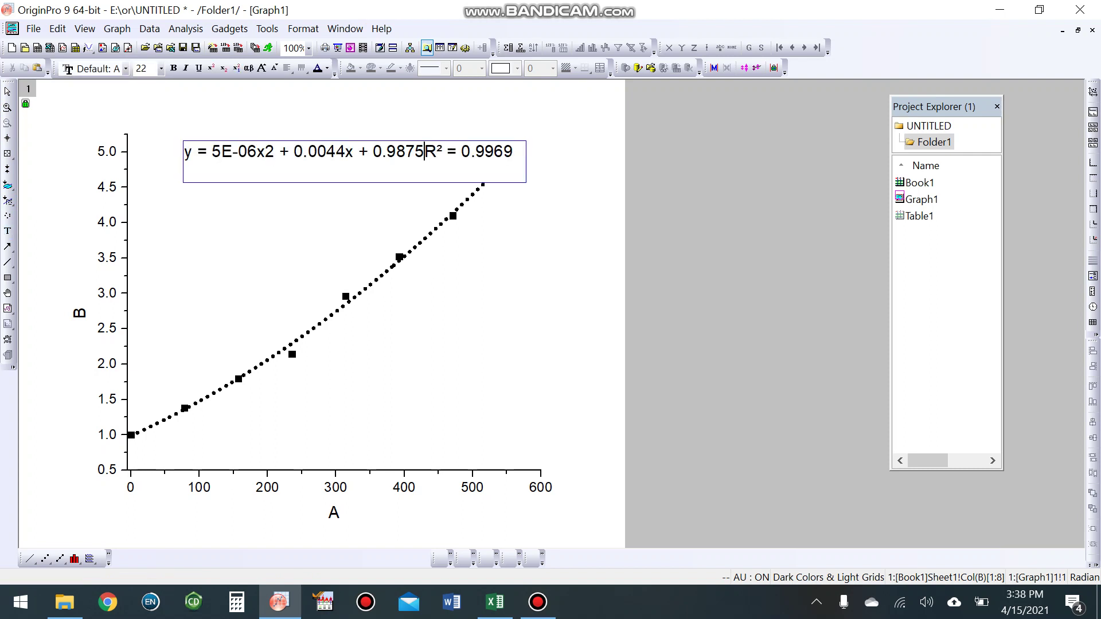
key("Return")
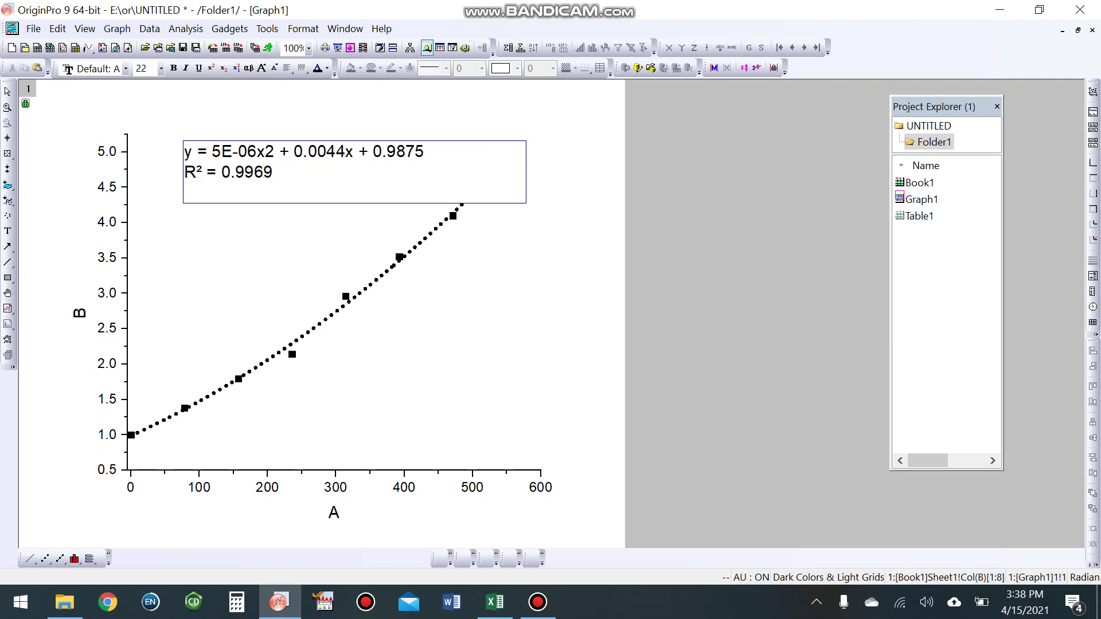
- Make the whole equation label bold with font size 26
key("ctrl+a")
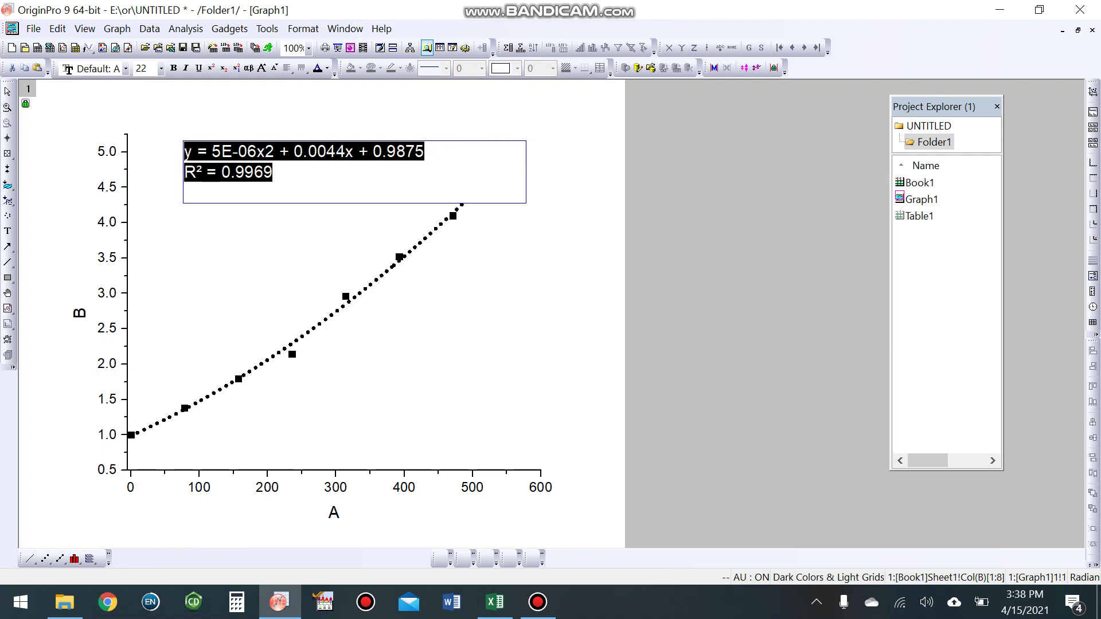
left_click(173, 68)
left_click(161, 68)
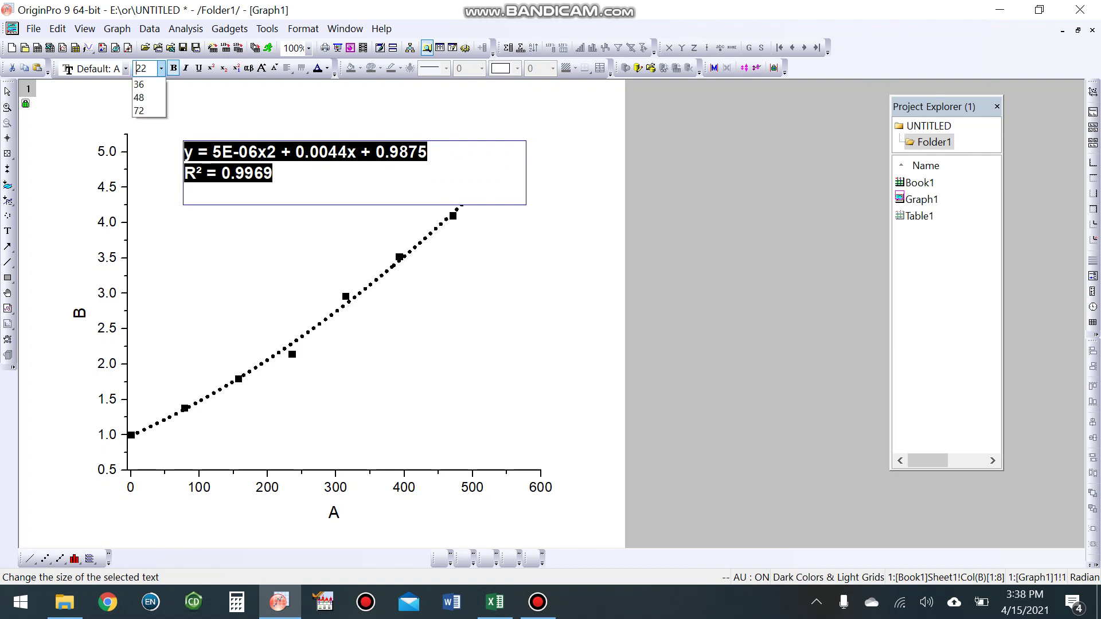
left_click(146, 223)
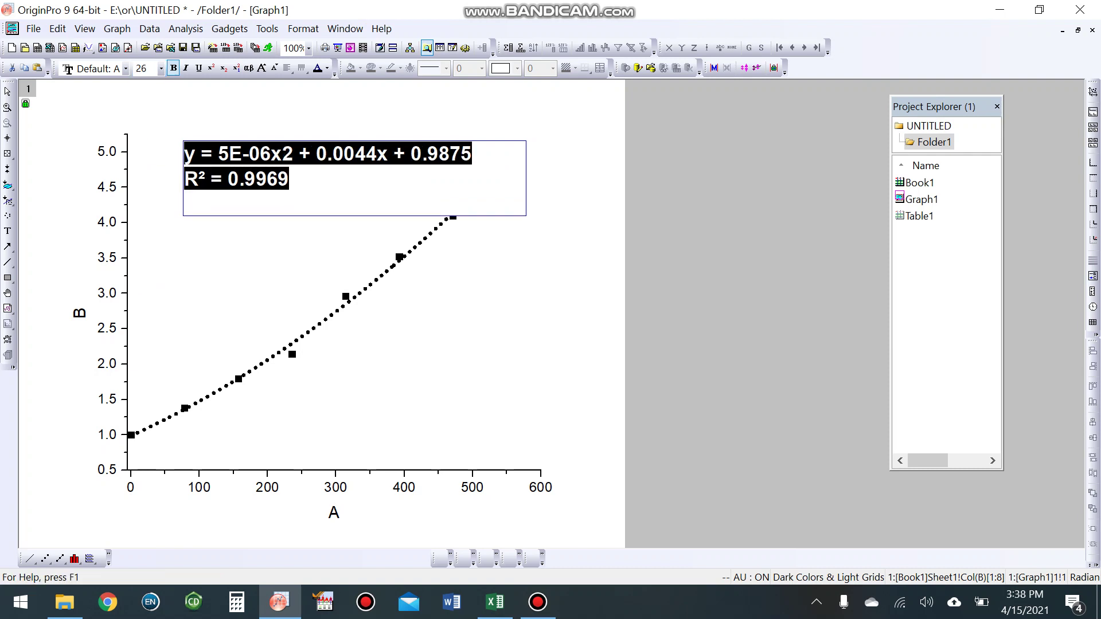
key("Escape")
- Format the exponent 2 after 5E-06x in the equation label as superscript
double_click(294, 153)
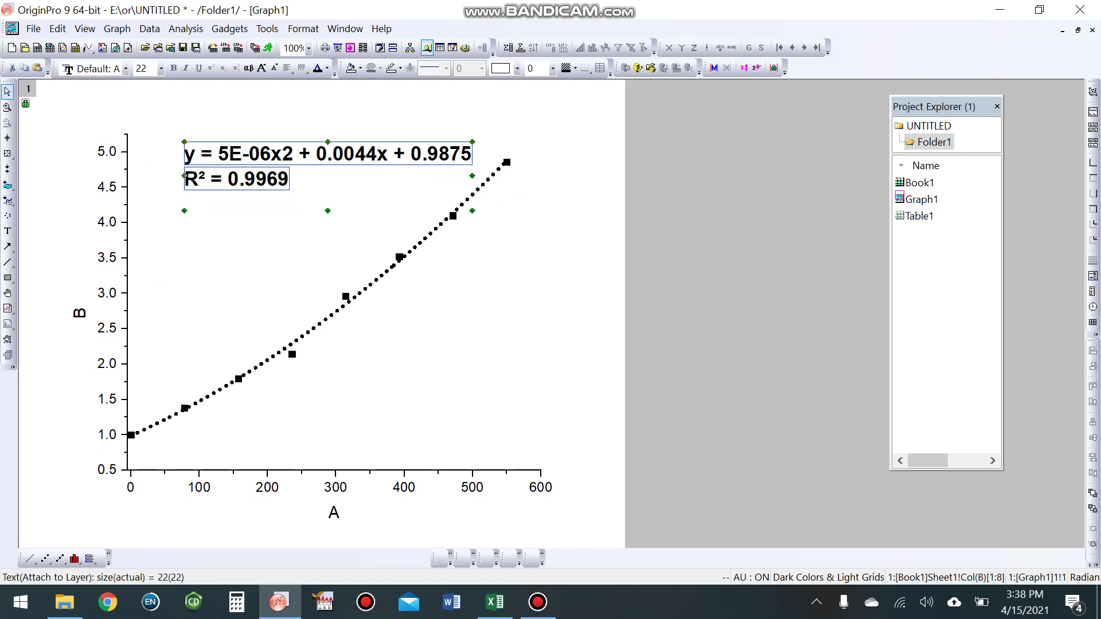
key("shift+Left")
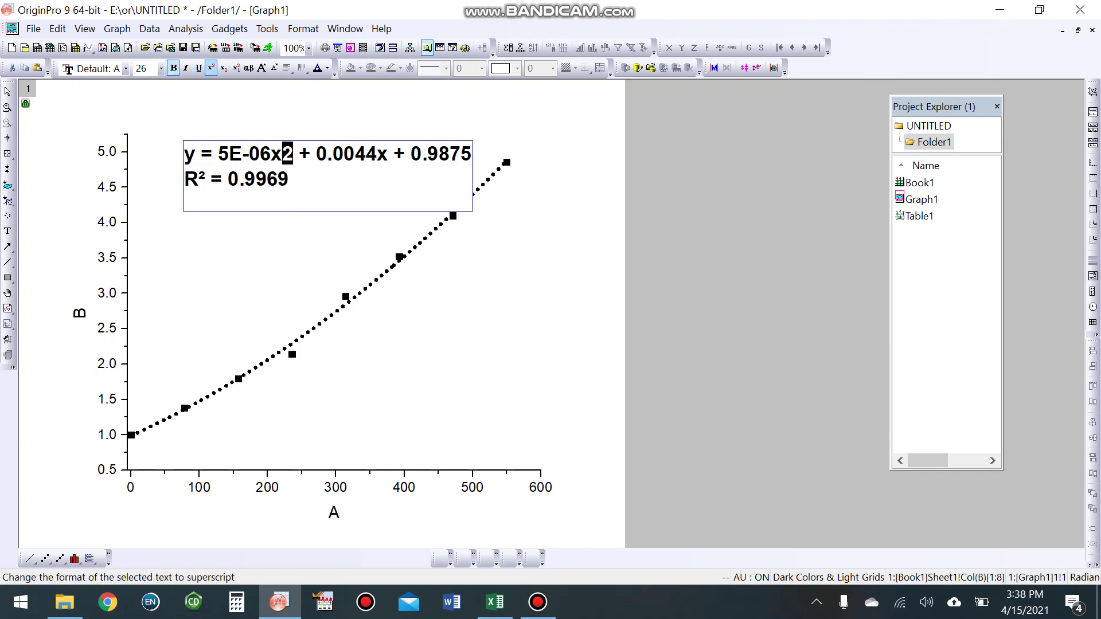
left_click(211, 68)
key("Escape")
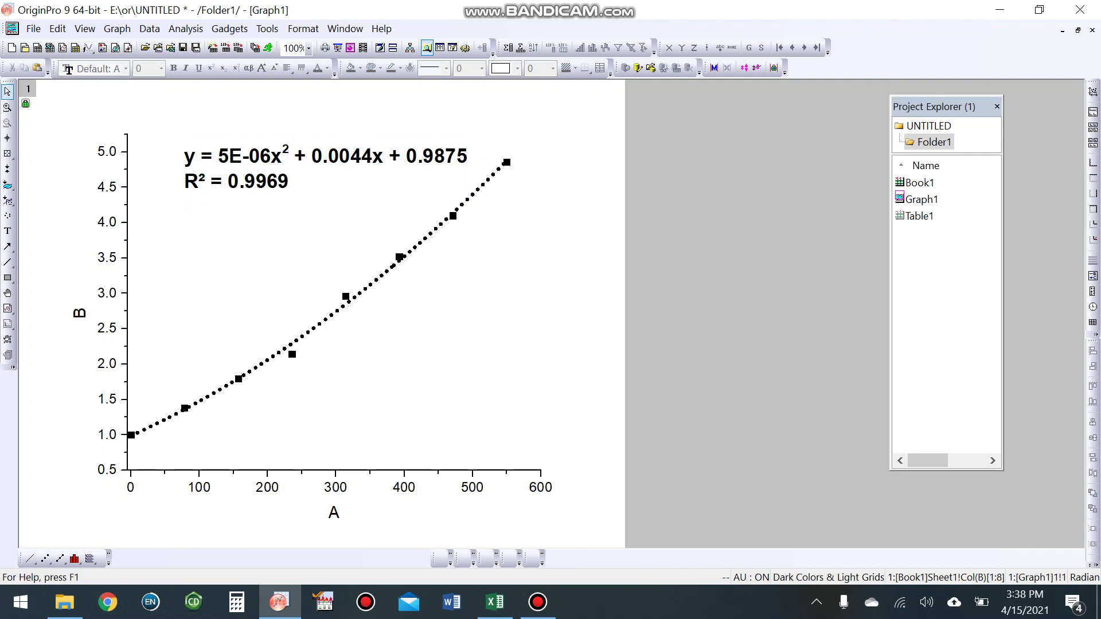
- Replace the placeholder title of the horizontal axis with Molarity
double_click(336, 513)
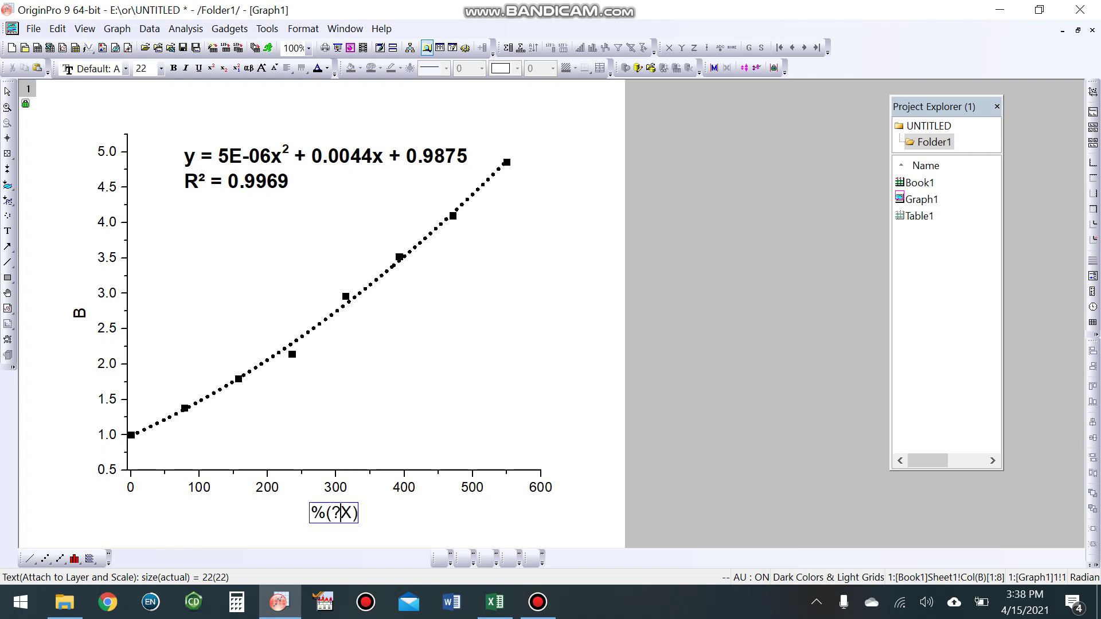
key("Right")
key("Right")
key("BackSpace")
key("BackSpace")
key("BackSpace")
key("BackSpace")
key("BackSpace")
type("M")
key("BackSpace")
type("m")
key("BackSpace")
type("Mo")
key("BackSpace")
type("olarity")
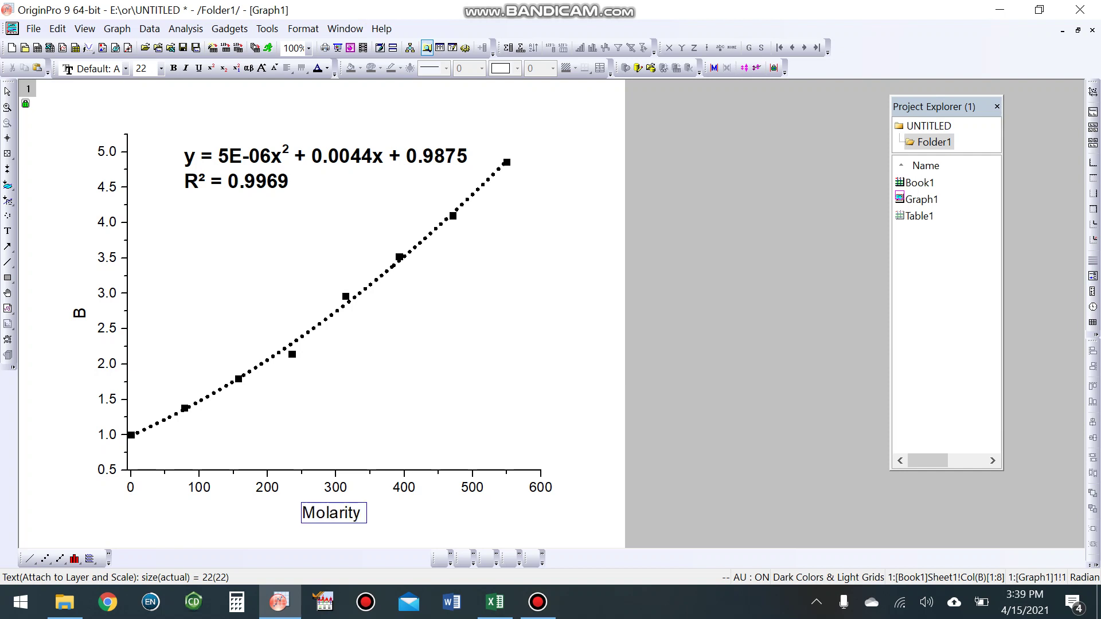
type(" o")
key("BackSpace")
key("BackSpace")
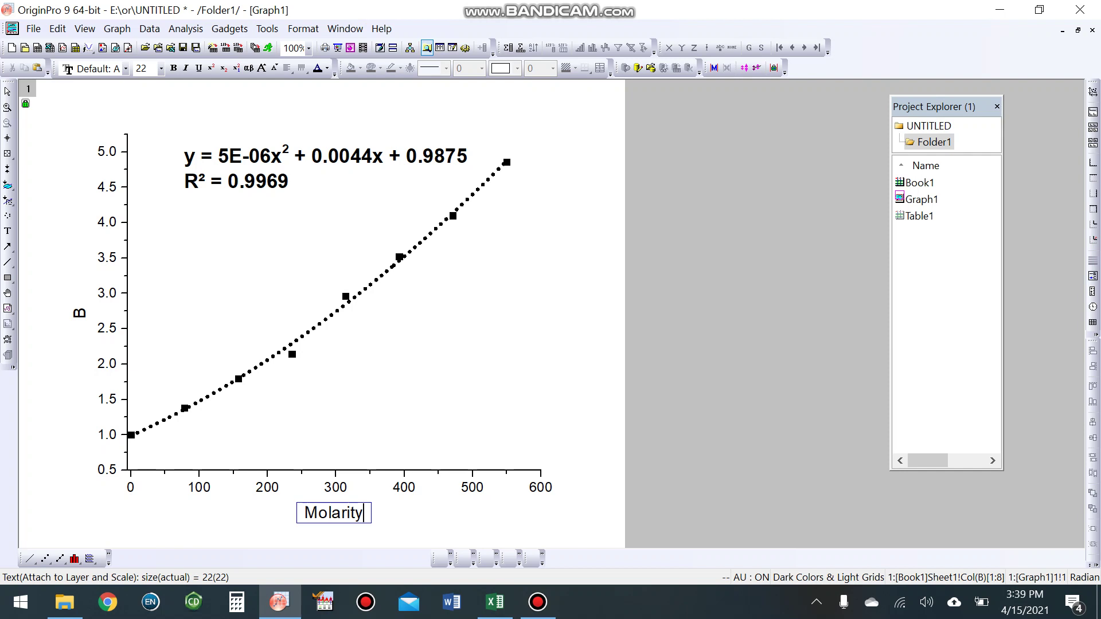
- Make the Molarity axis title bold and finish editing it, leaving the layer properties unchanged
key("ctrl+a")
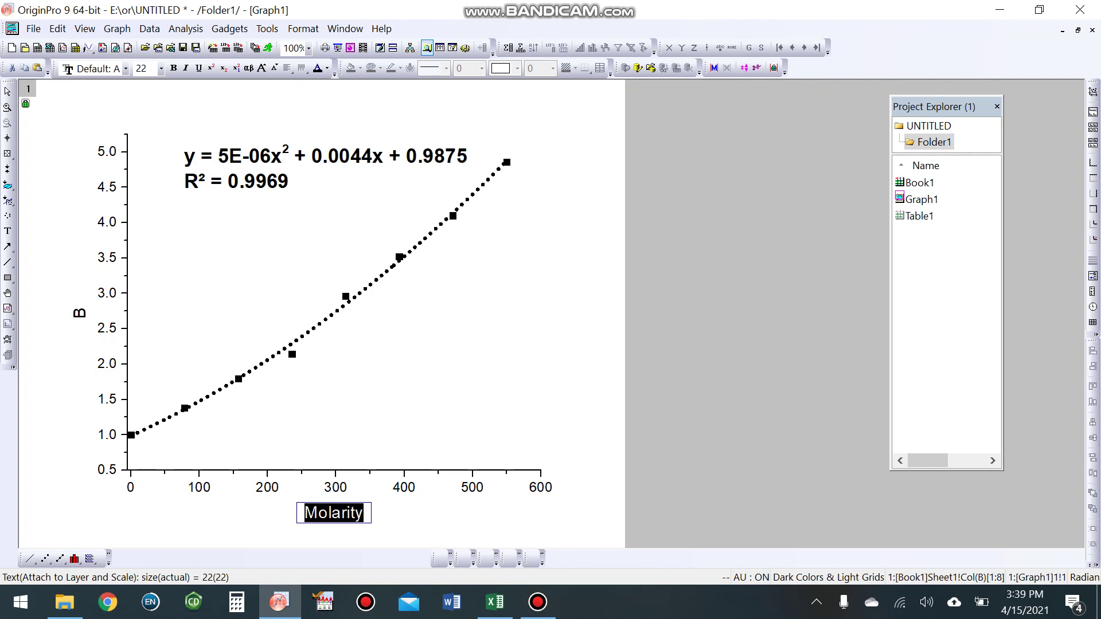
key("ctrl+b")
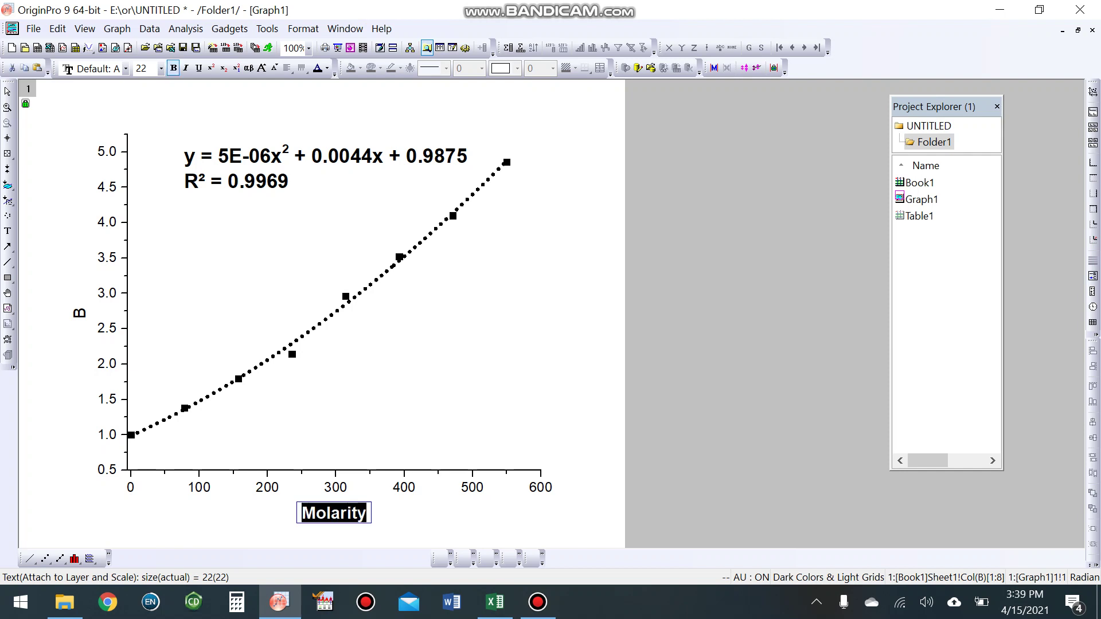
double_click(424, 390)
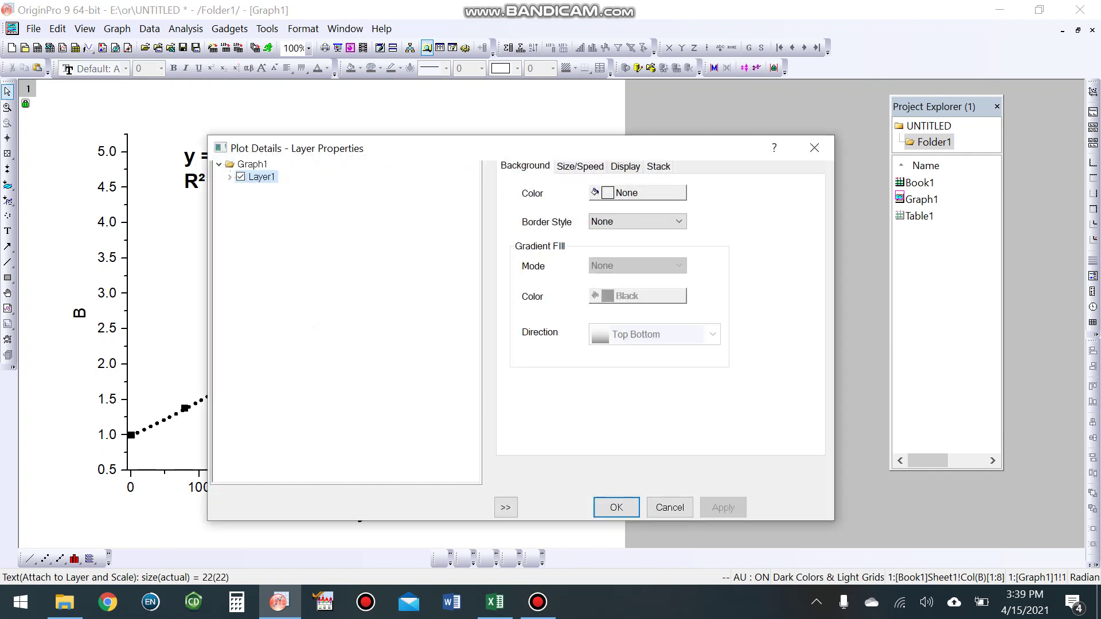
left_click(670, 508)
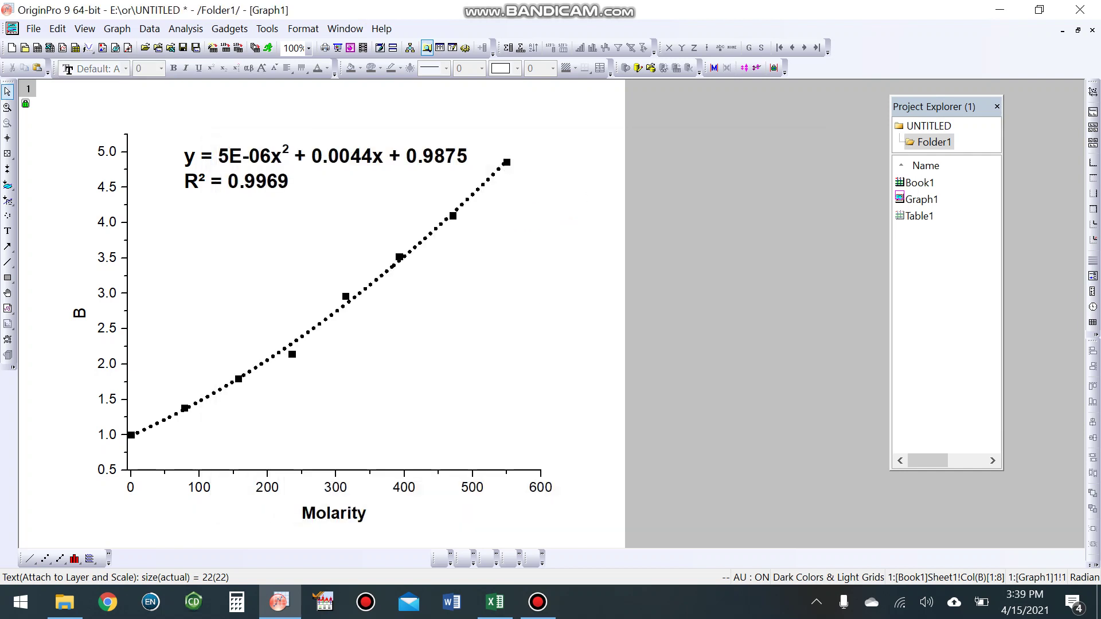
- Replace the placeholder title of the vertical axis with F0/F
double_click(82, 314)
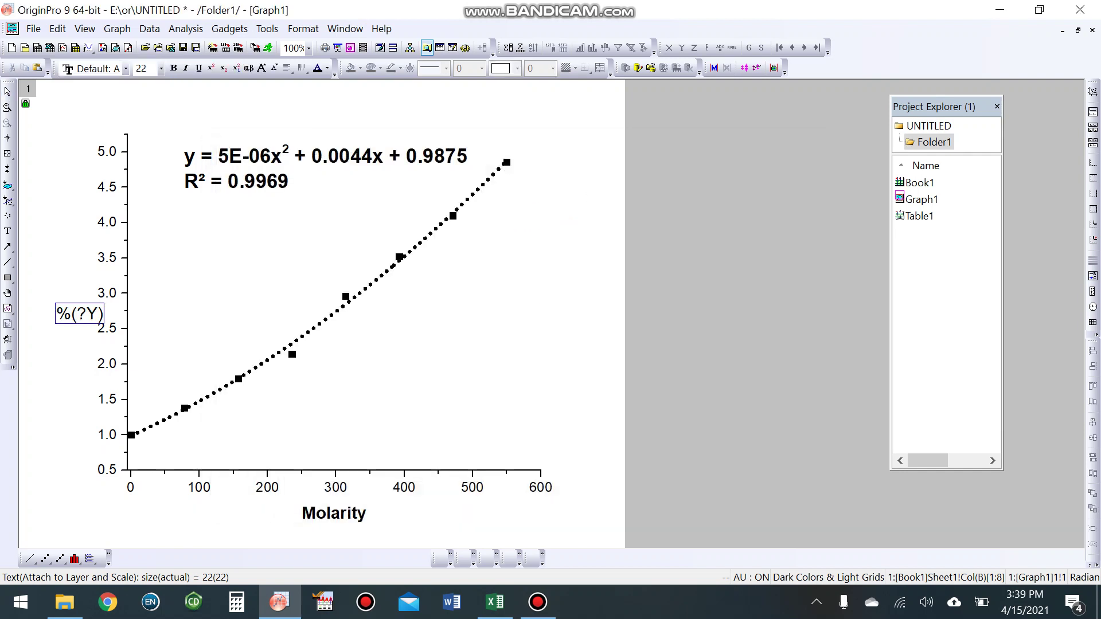
key("Delete")
key("BackSpace")
key("BackSpace")
key("BackSpace")
key("BackSpace")
key("ctrl+t")
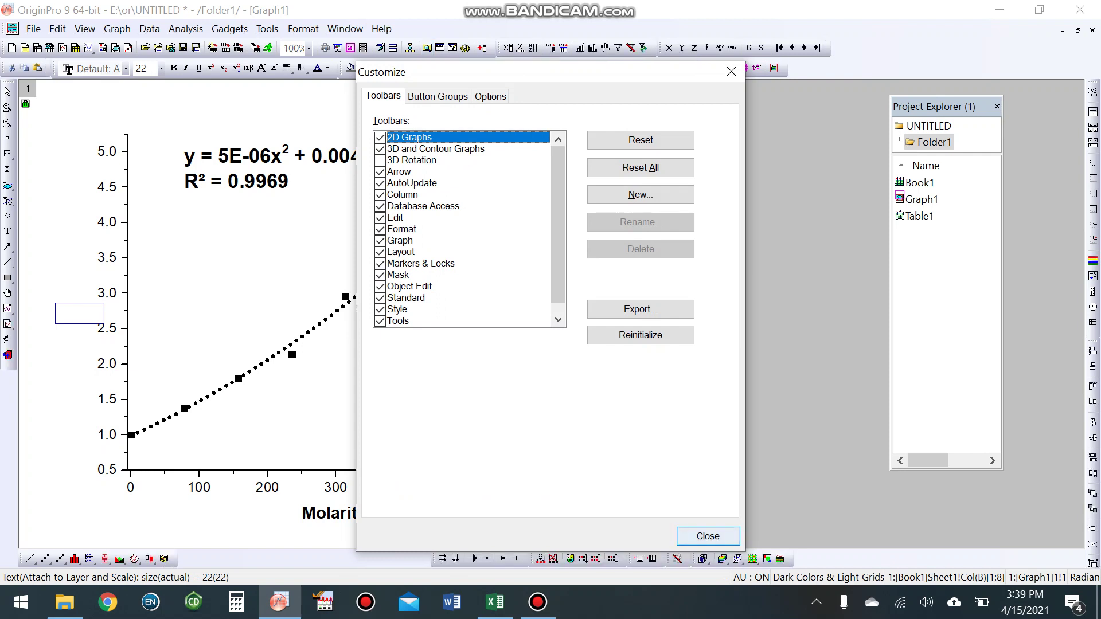
left_click(708, 536)
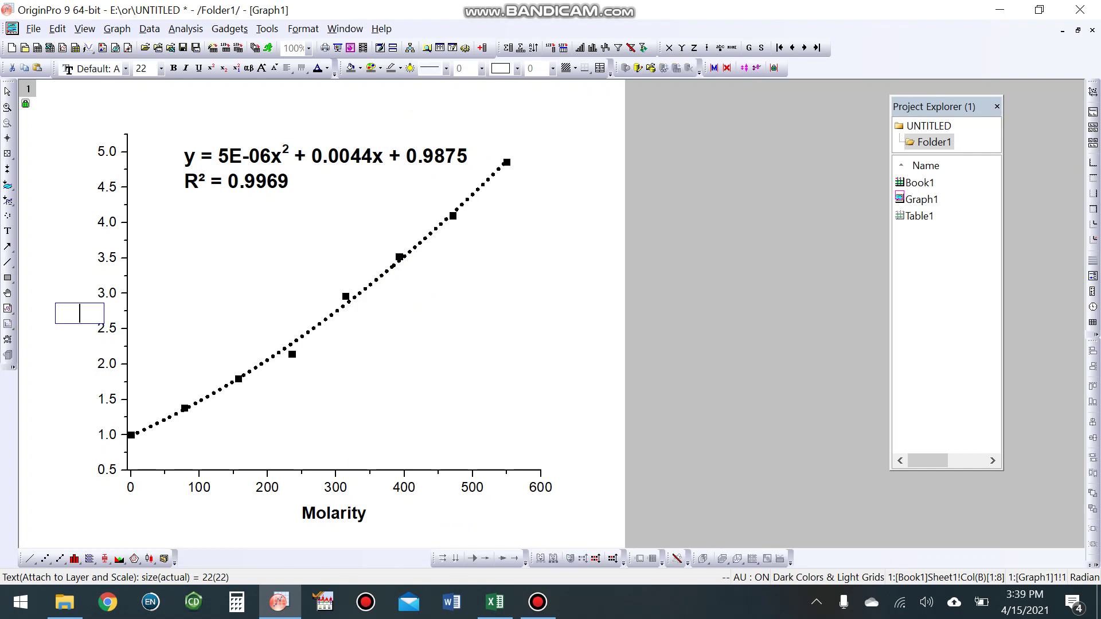
type("F")
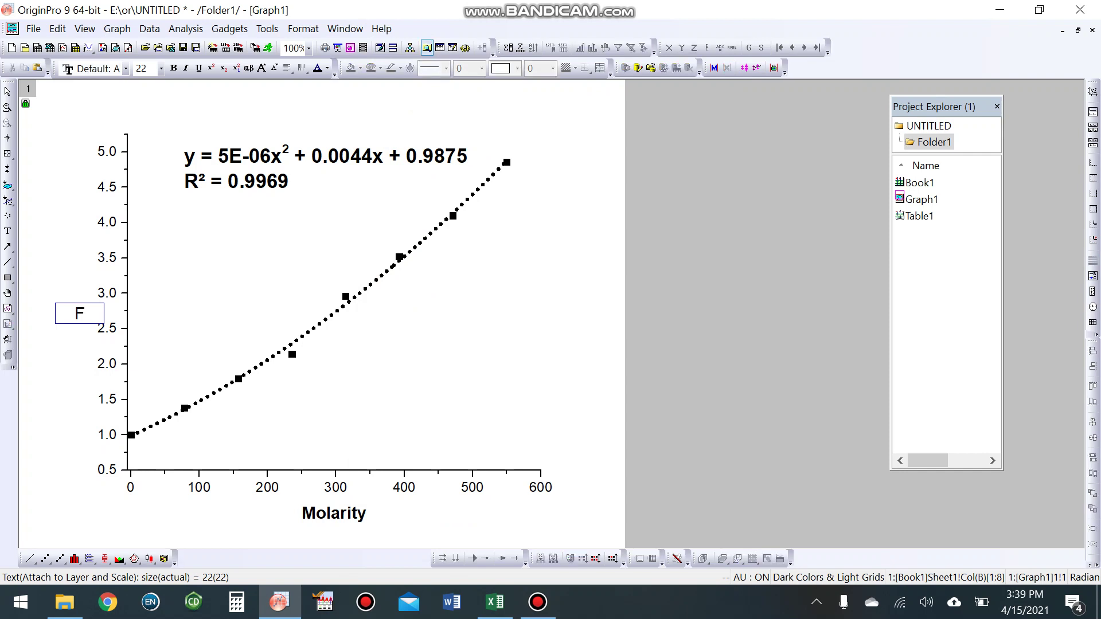
type("0/F")
- Format the 0 in the vertical axis title F0/F as subscript
key("Left")
key("Left")
key("Left")
key("shift+Left")
key("Right")
key("Right")
key("Right")
key("shift+Left")
key("shift+Left")
key("shift+Left")
key("Right")
key("shift+Right")
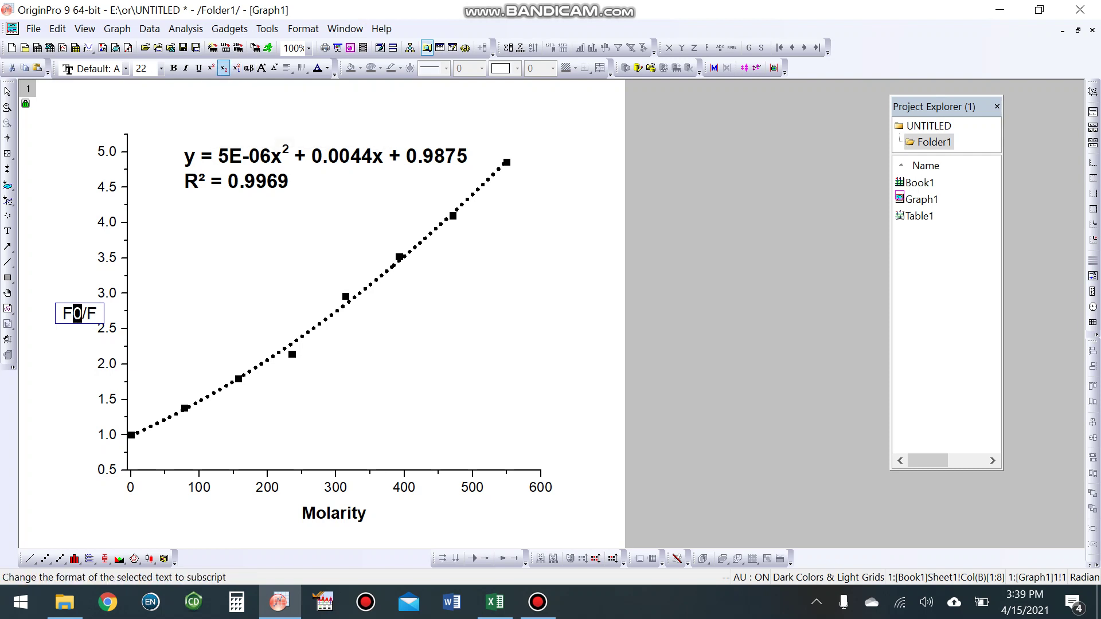
left_click(223, 68)
key("Escape")
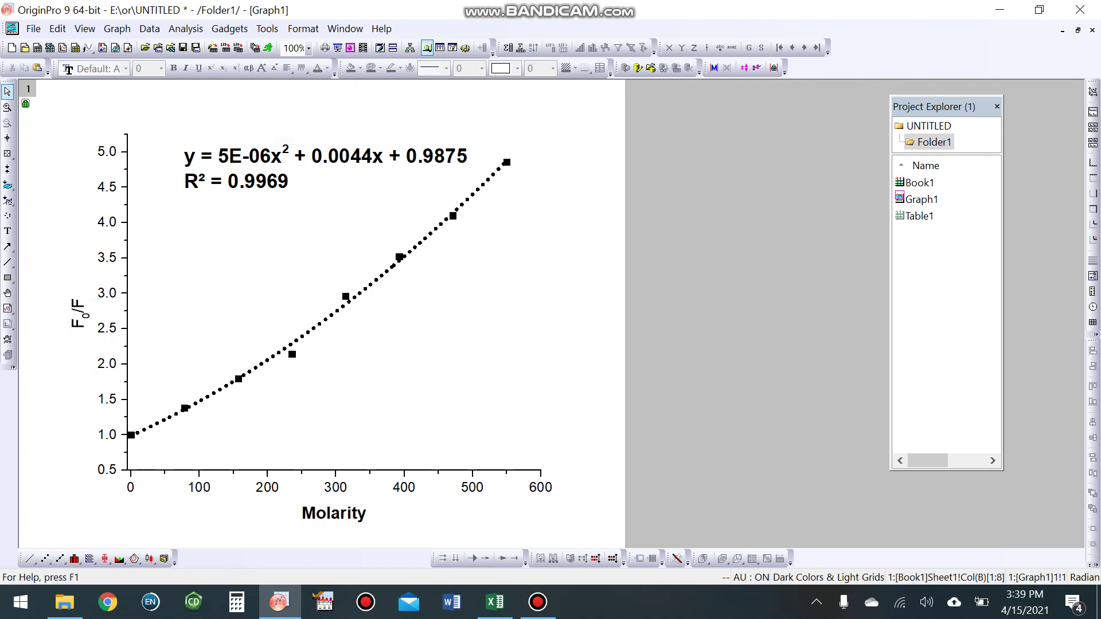
- Make the entire vertical axis title bold
double_click(79, 314)
key("ctrl+a")
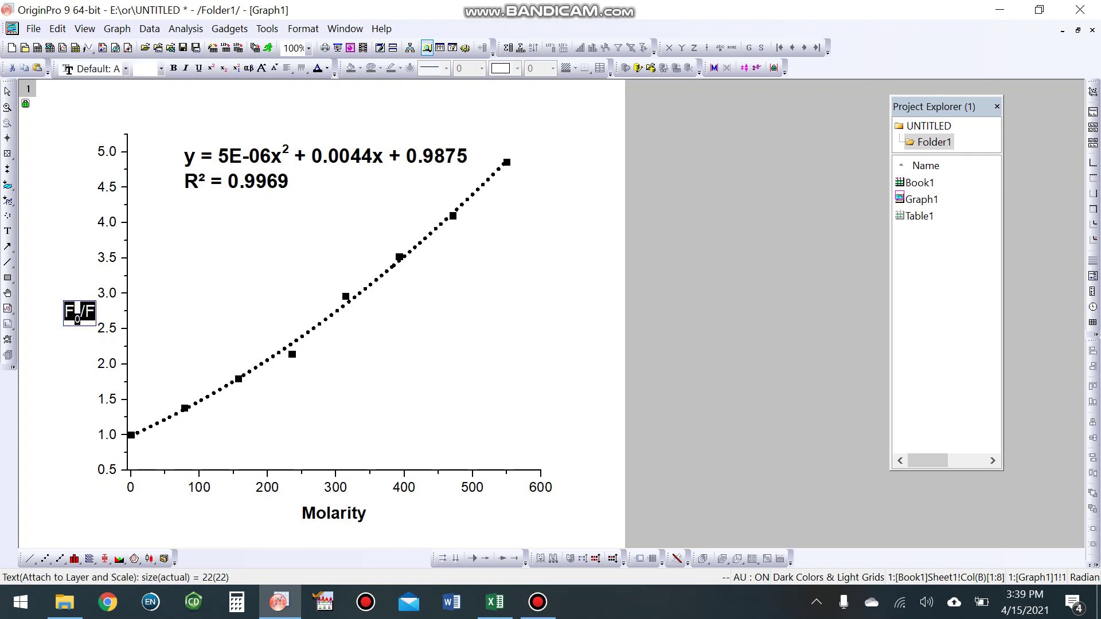
key("Escape")
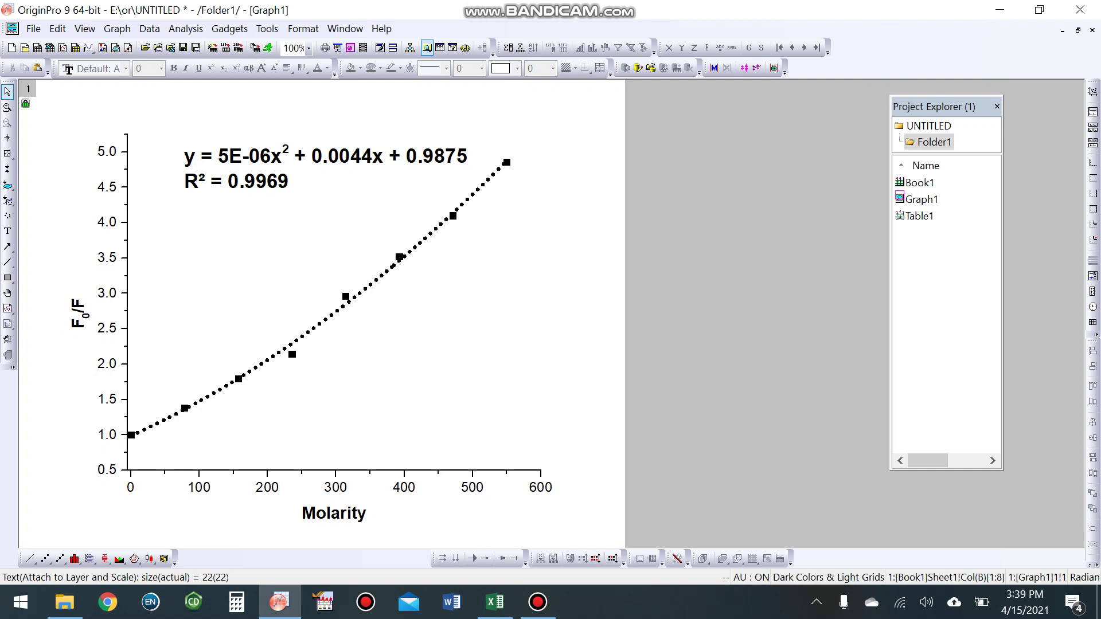
- Set the line thickness of the horizontal axis to 5
left_click(333, 470)
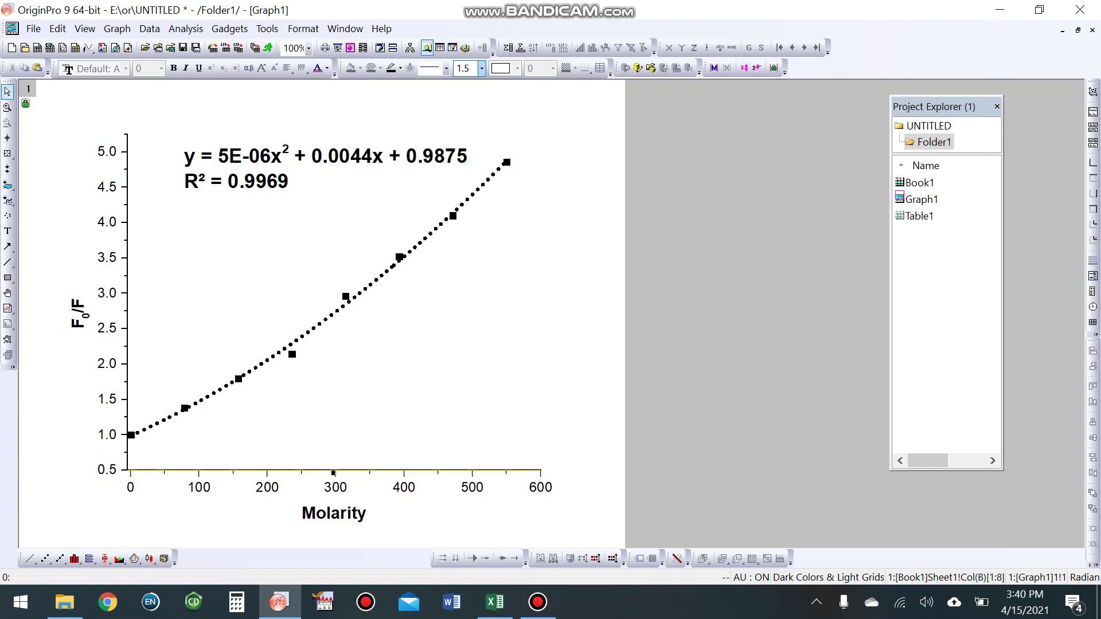
left_click(482, 68)
left_click(467, 175)
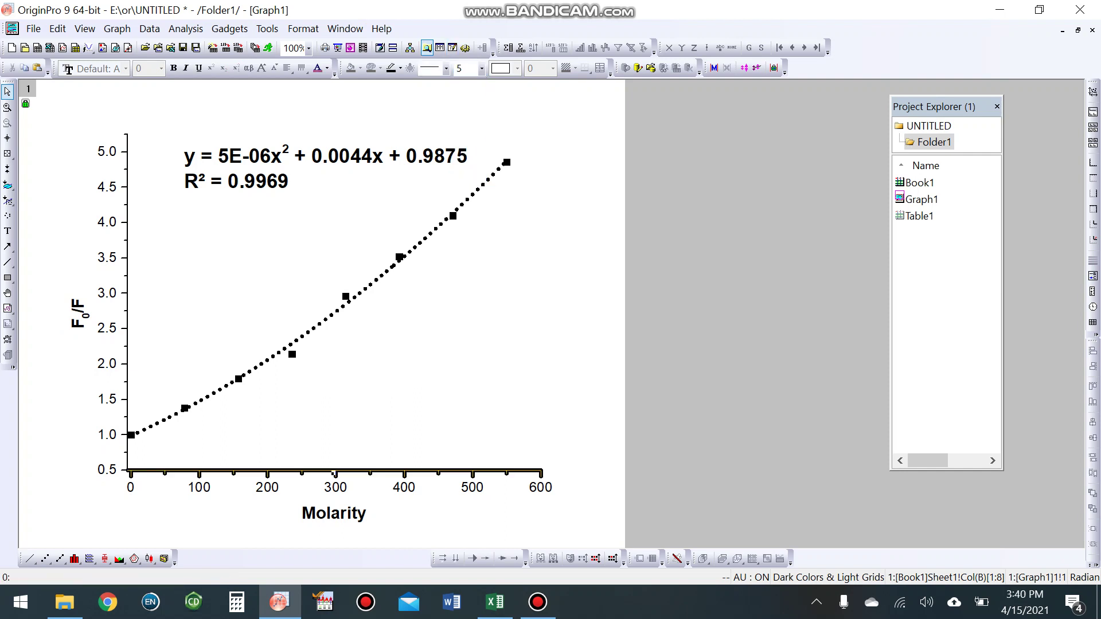
- Set the line thickness of the vertical axis to 5
left_click(127, 302)
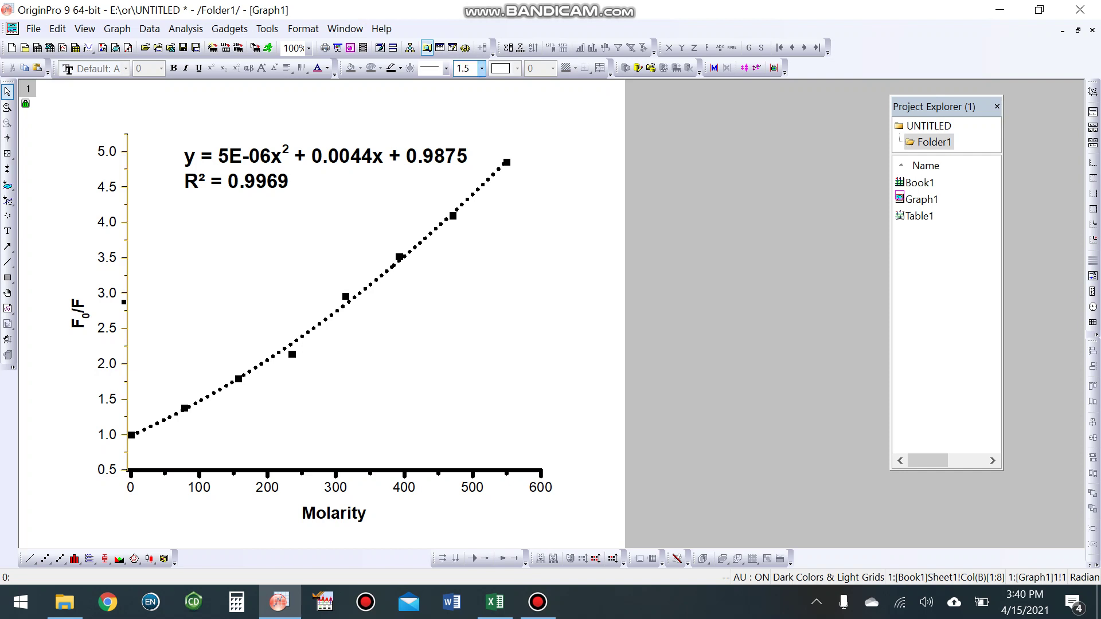
left_click(482, 68)
left_click(466, 178)
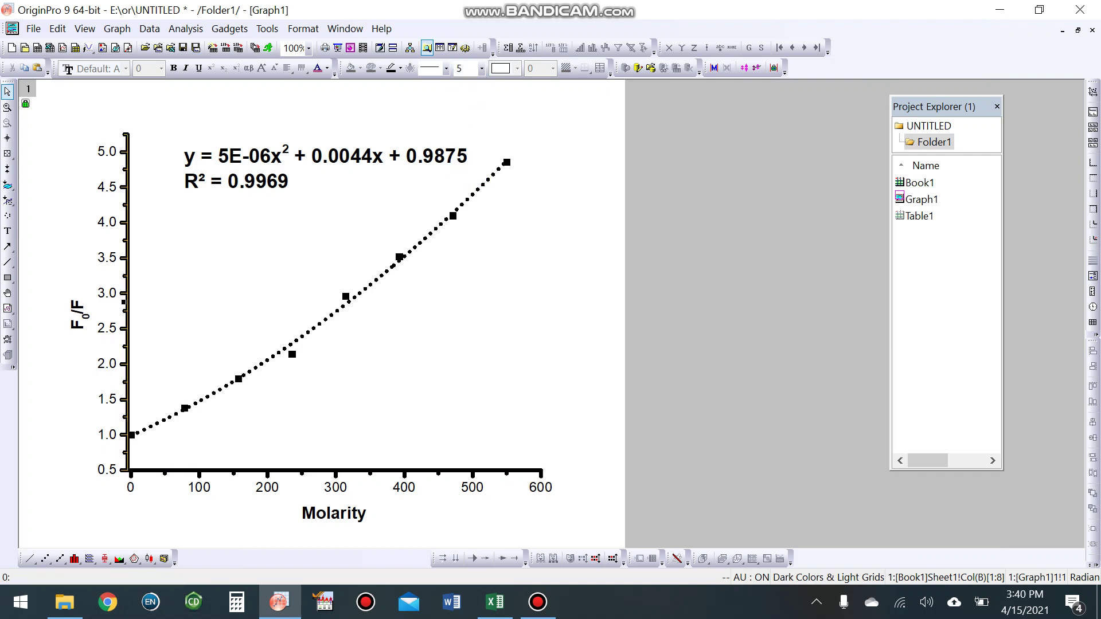
- Set the vertical axis scale to end at 5.0, with an increment of 1 and 0 minor ticks
double_click(107, 258)
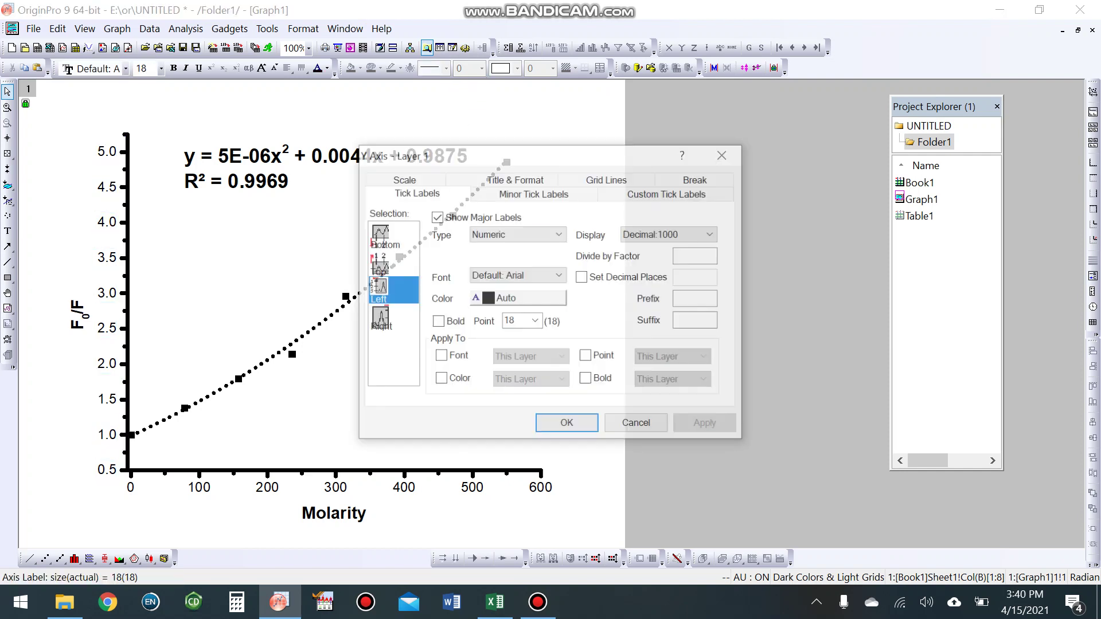
left_click(403, 179)
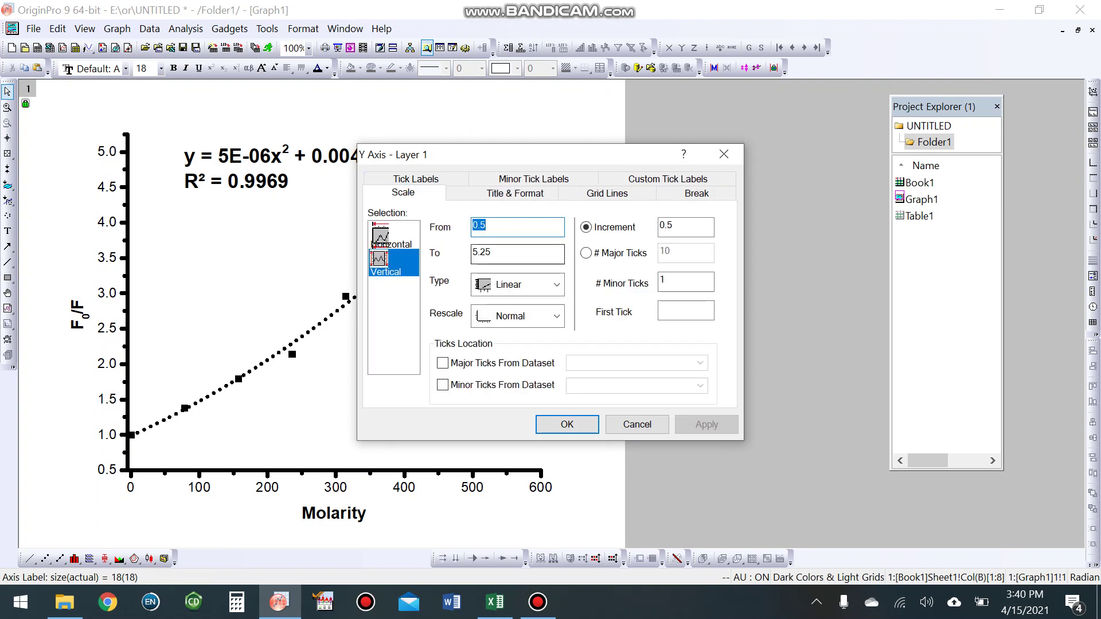
left_click_drag(495, 253, 481, 253)
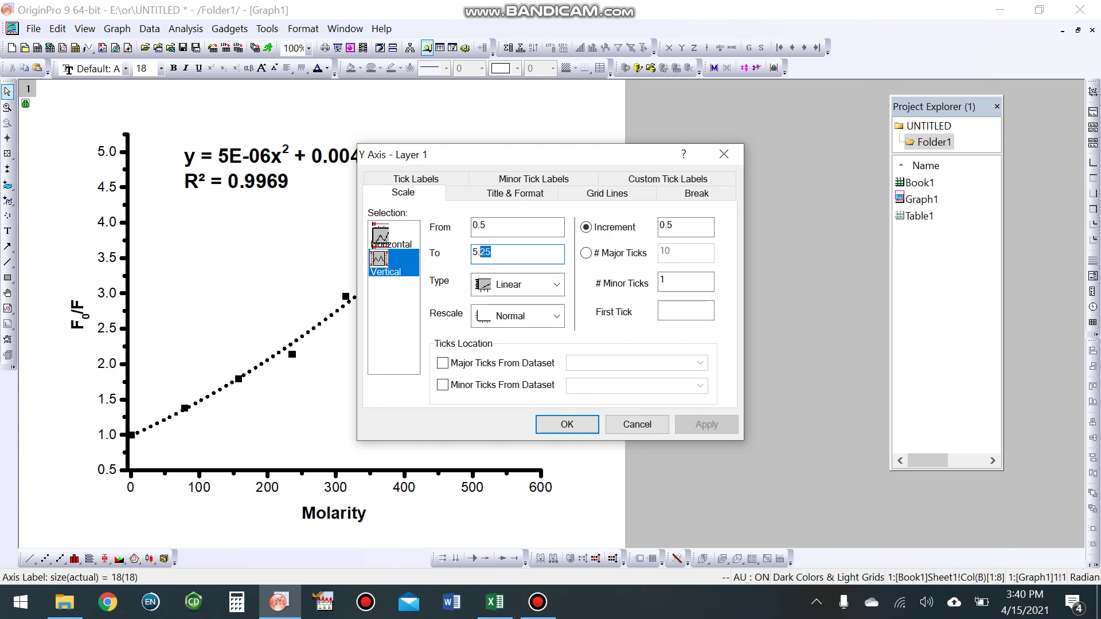
type("0")
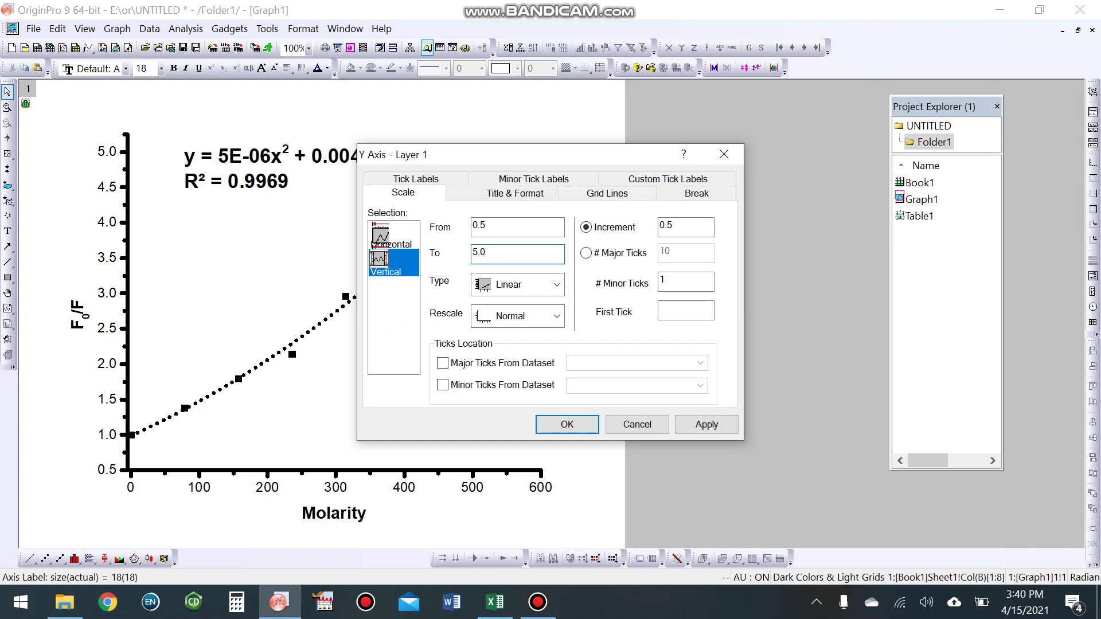
left_click(668, 281)
double_click(663, 280)
type("0")
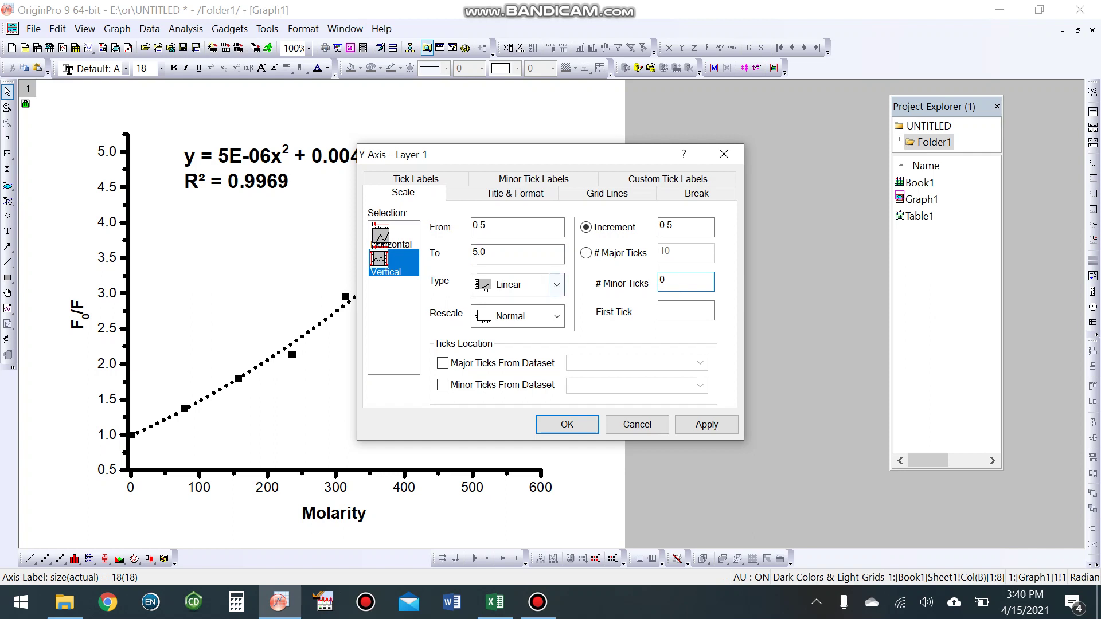
double_click(666, 226)
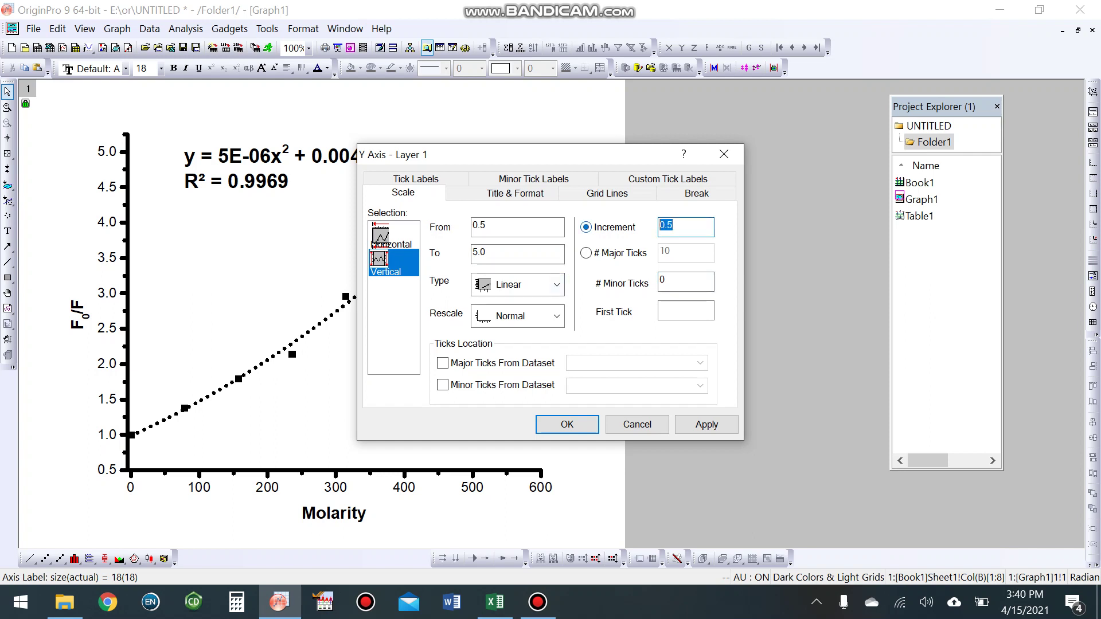
type("1")
left_click(707, 425)
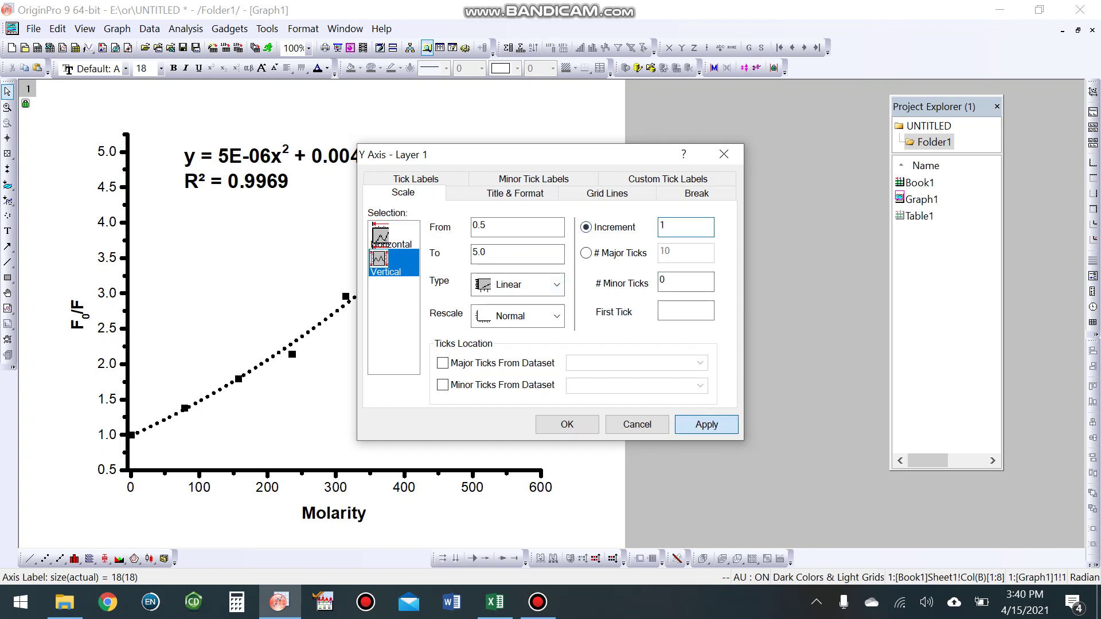
key("Return")
key("Return")
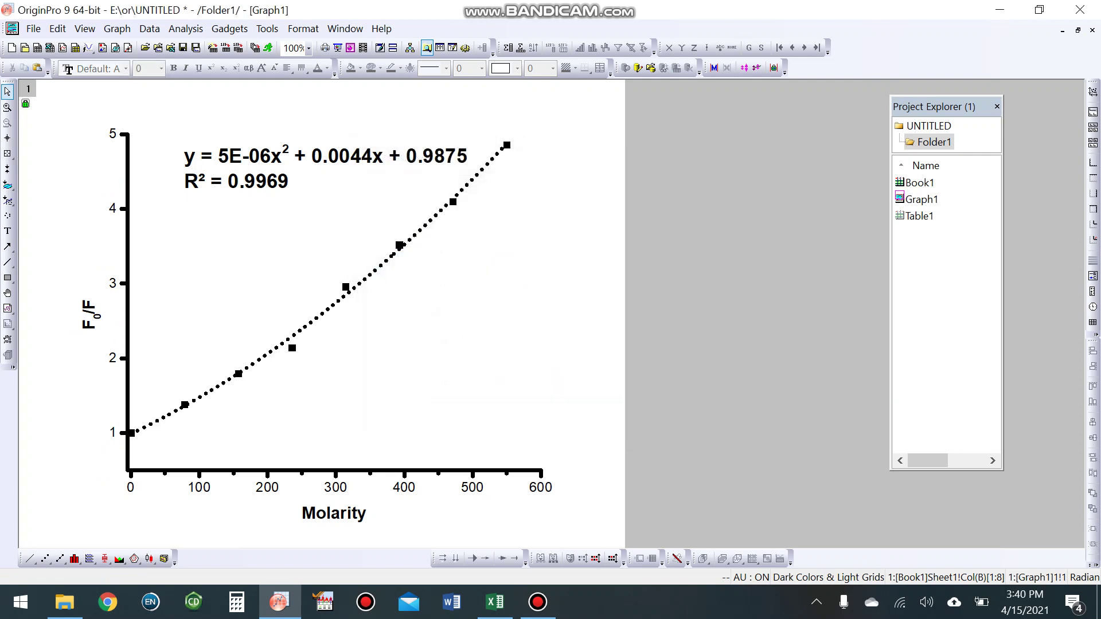
- Set the number of minor ticks on the horizontal axis to 0
double_click(472, 488)
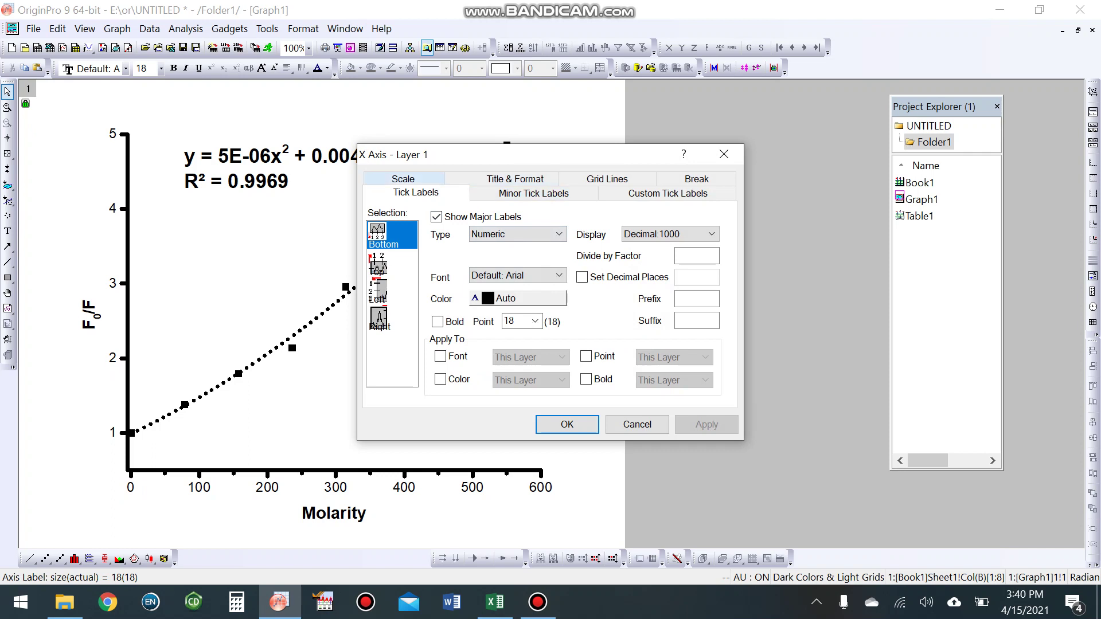
left_click(404, 179)
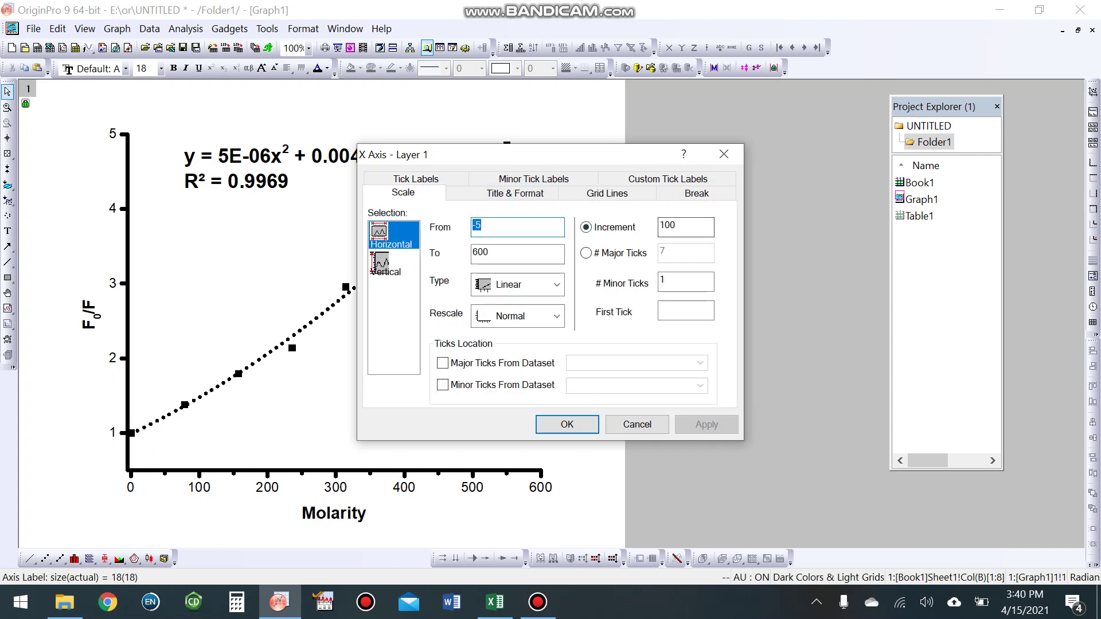
double_click(667, 281)
type("0")
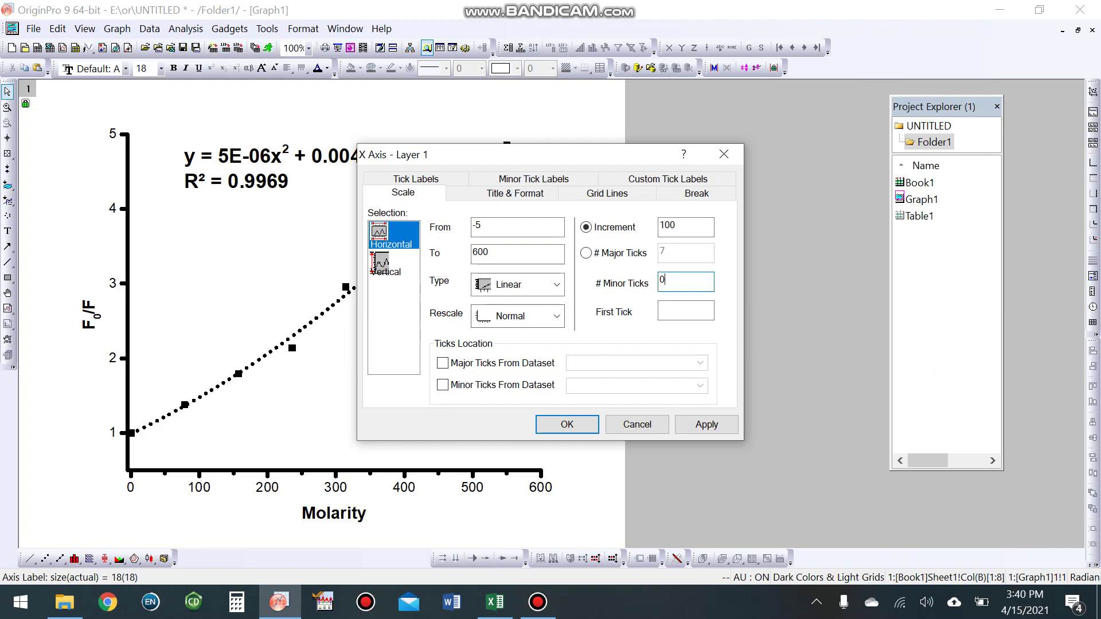
left_click(706, 425)
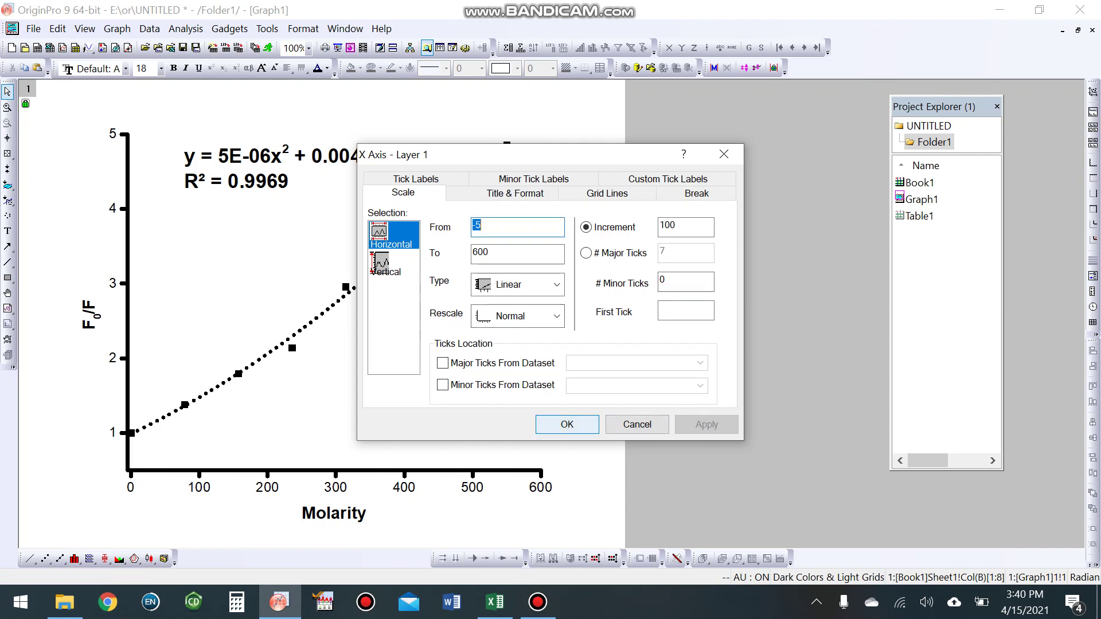
key("Return")
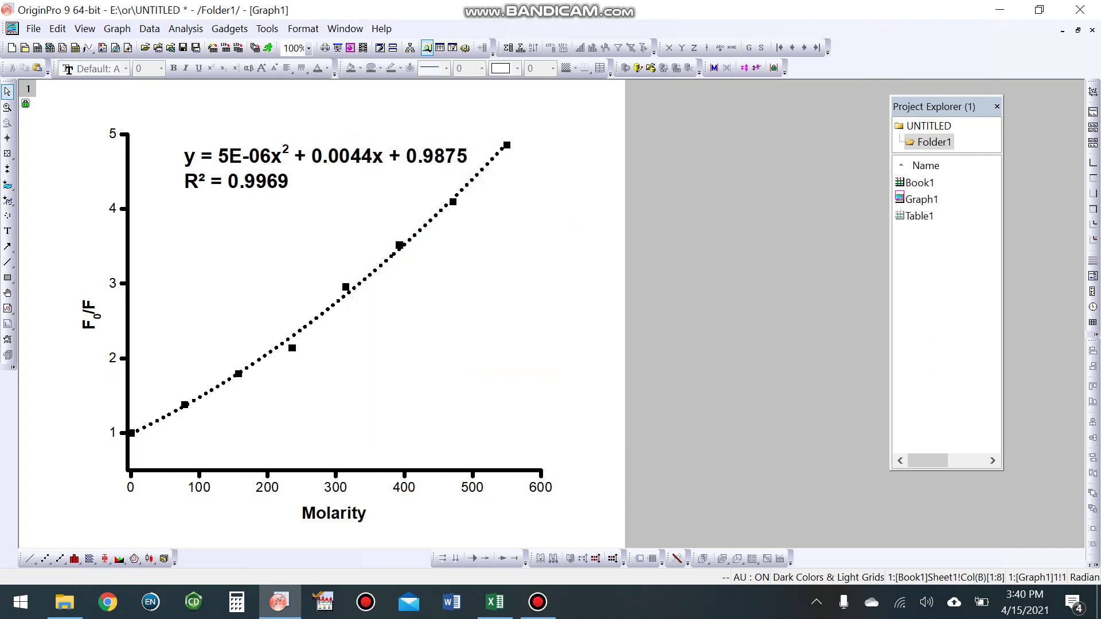
- Make the horizontal axis tick labels bold and set their font size to 26
left_click(404, 488)
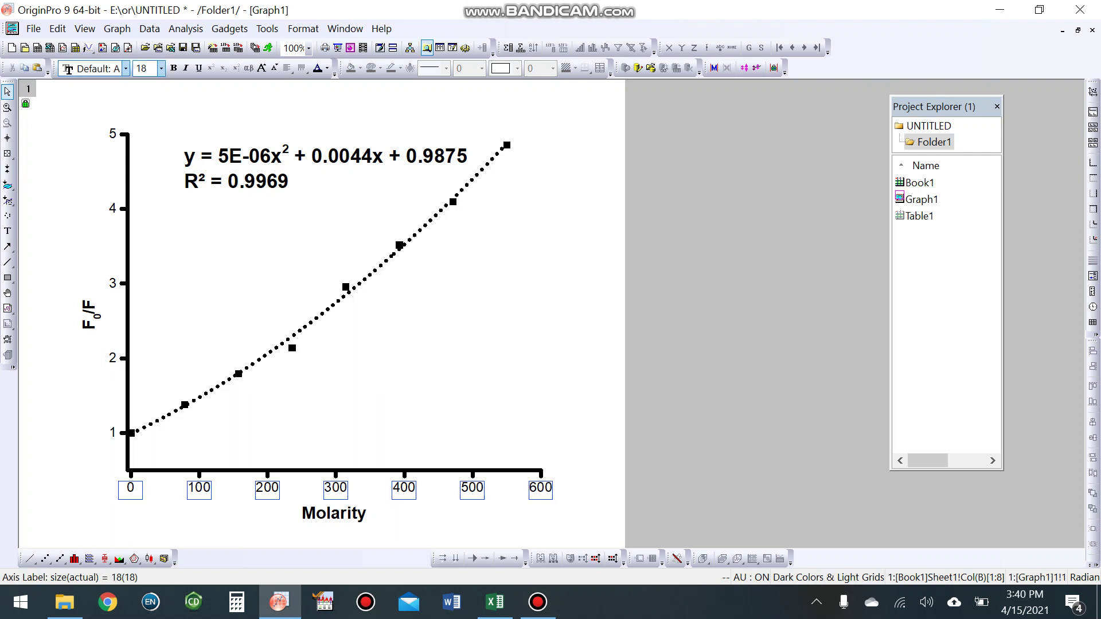
left_click(173, 68)
left_click(161, 68)
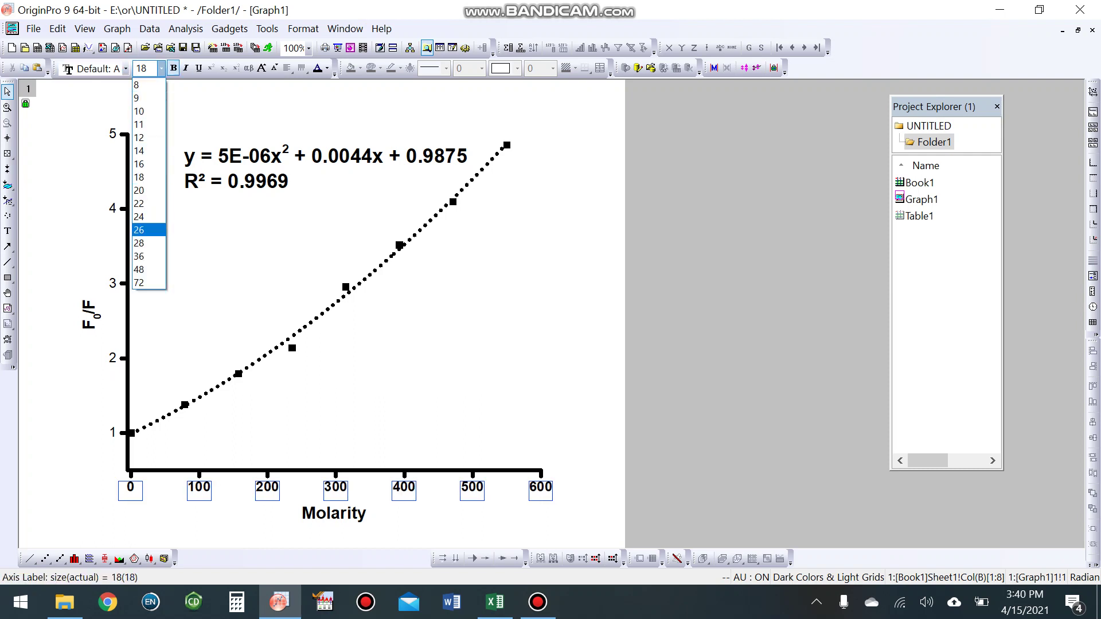
left_click(139, 230)
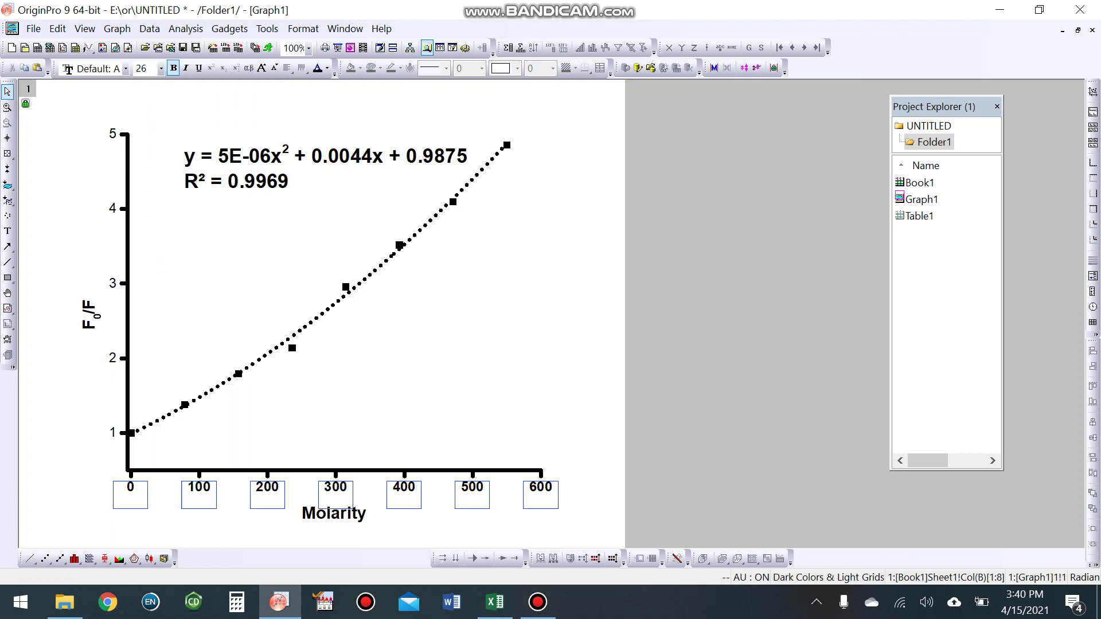
- Make the vertical axis tick labels bold and set their font size to 26
left_click(112, 209)
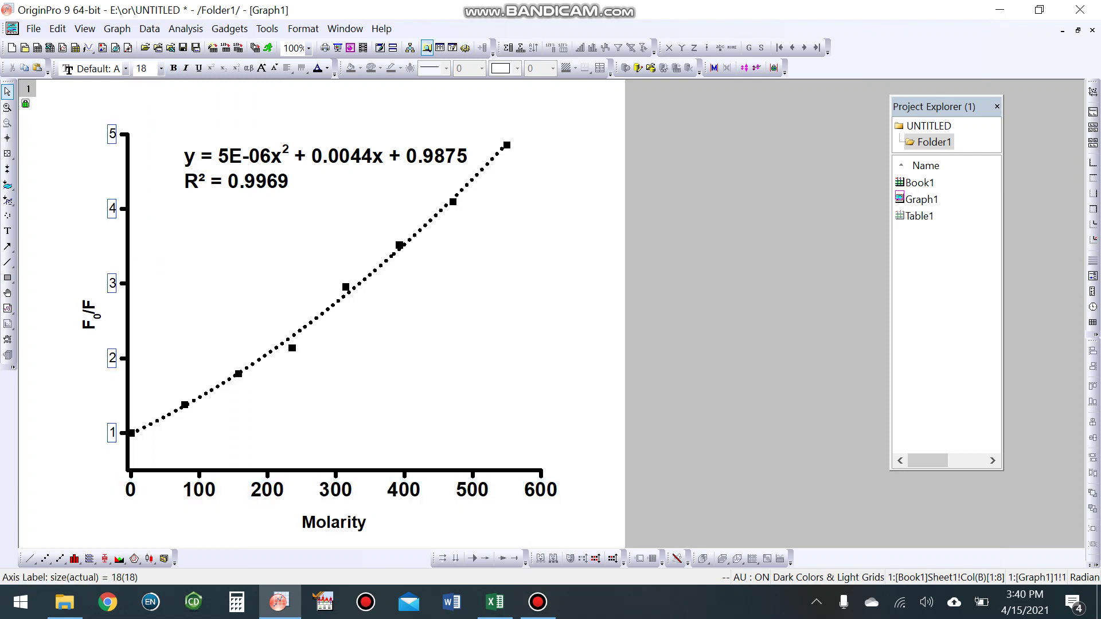
left_click(174, 68)
left_click(162, 68)
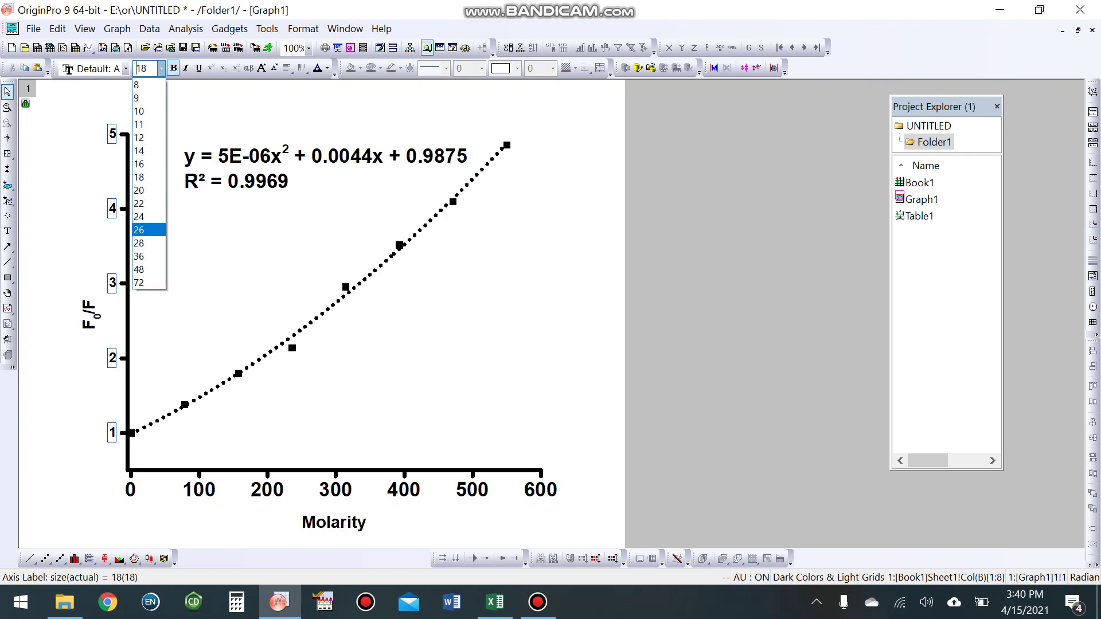
left_click(149, 230)
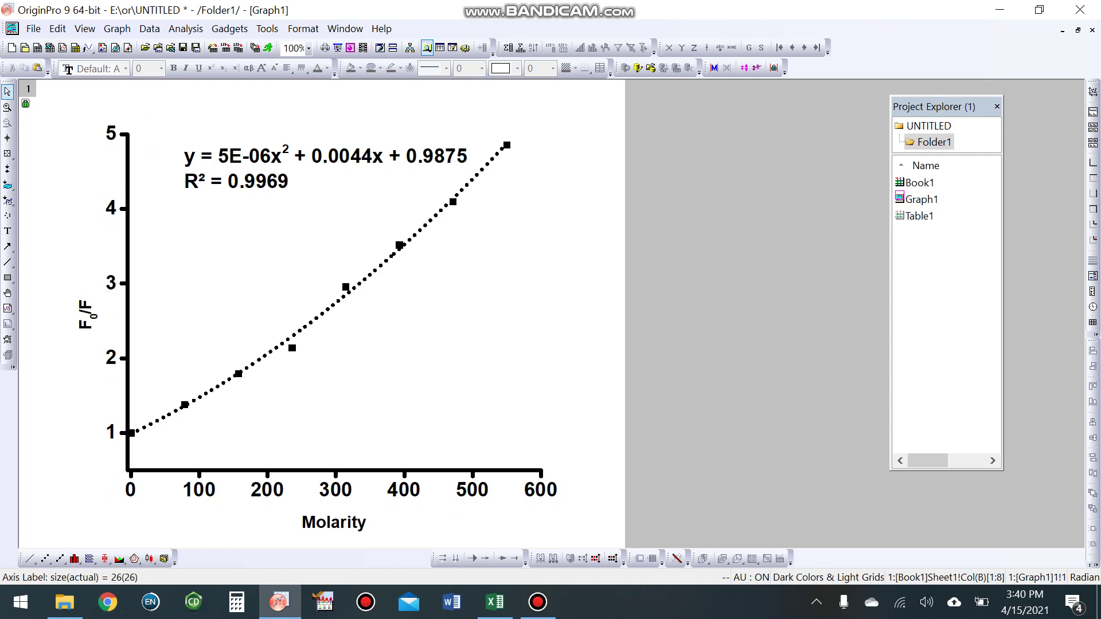
- Show the top axis of the graph with its major and minor ticks set to None
double_click(335, 473)
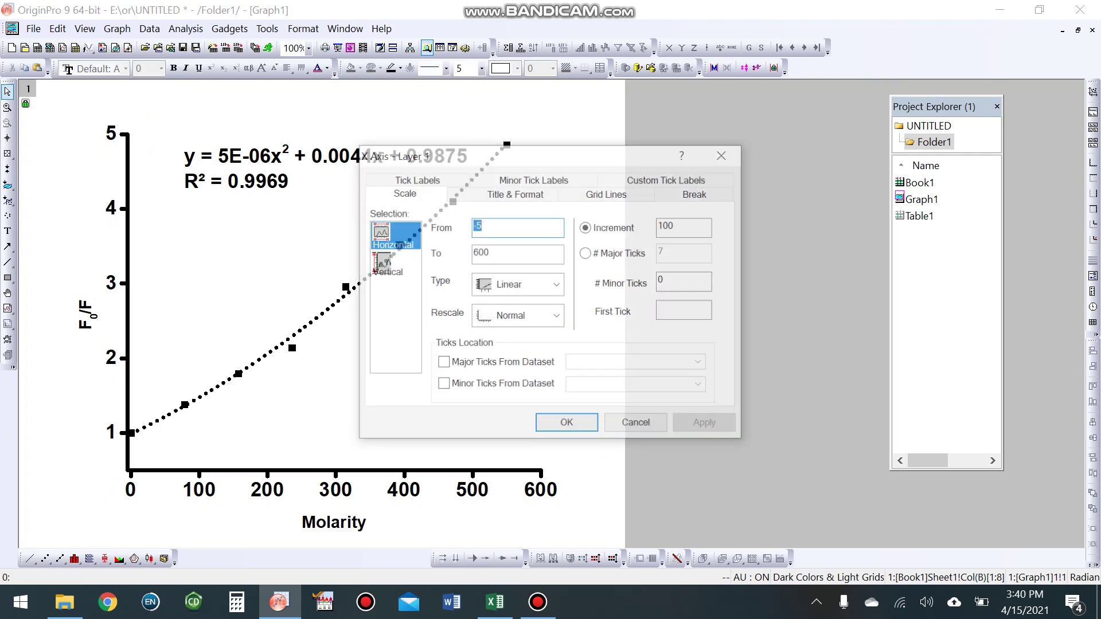
left_click(416, 179)
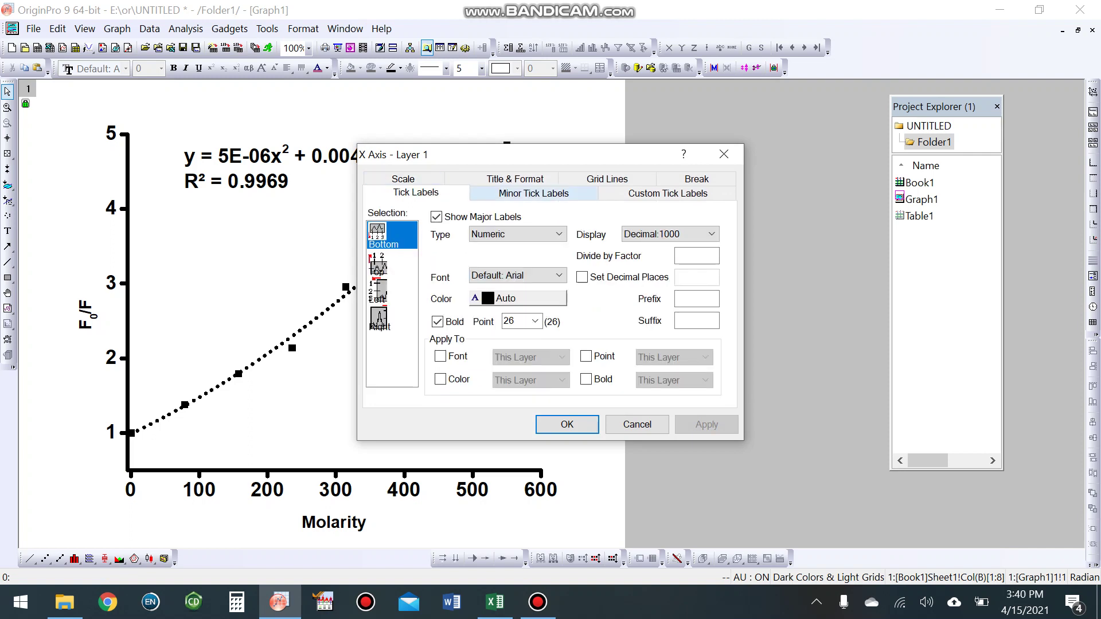
left_click(514, 179)
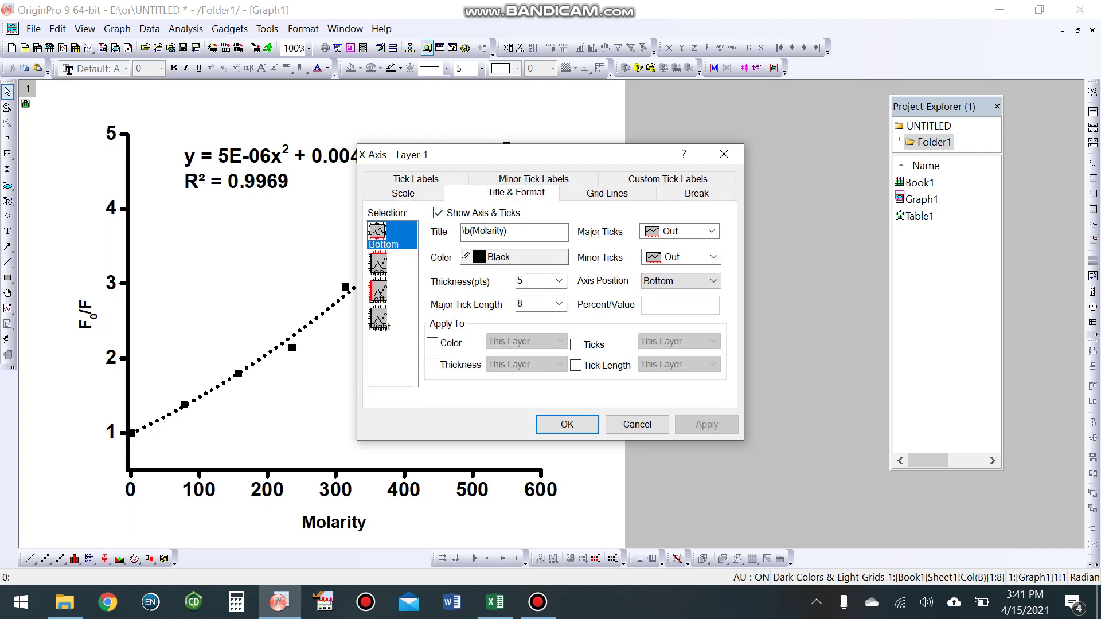
left_click(378, 264)
left_click(438, 213)
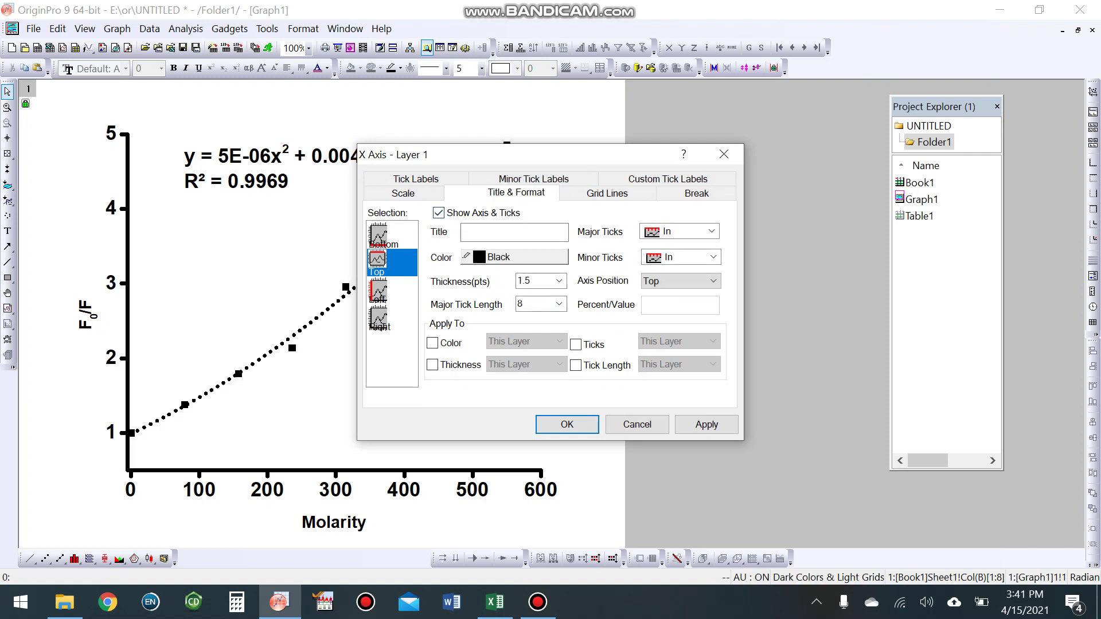
left_click(712, 231)
left_click(673, 279)
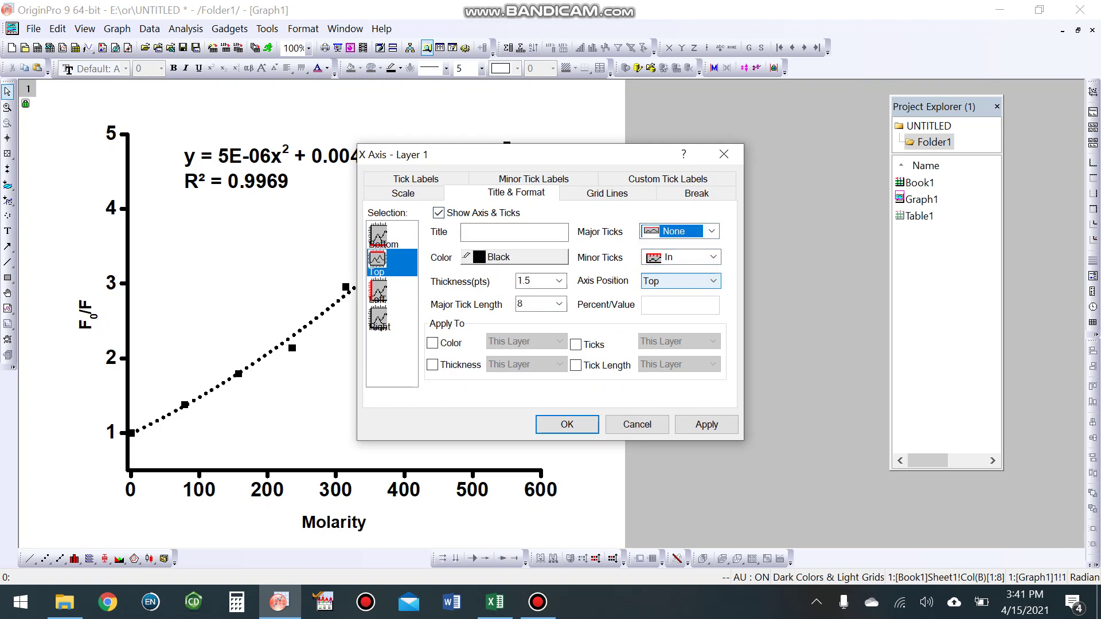
left_click(713, 257)
left_click(674, 305)
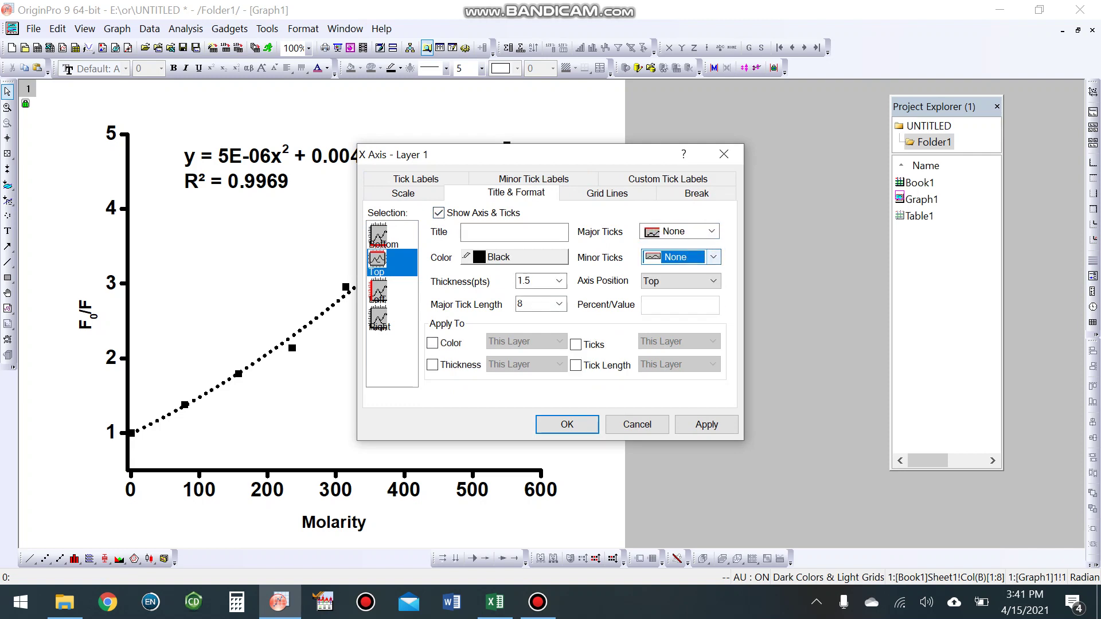
- Show the right axis of the graph with major and minor ticks set to None, and apply the axis settings
left_click(380, 319)
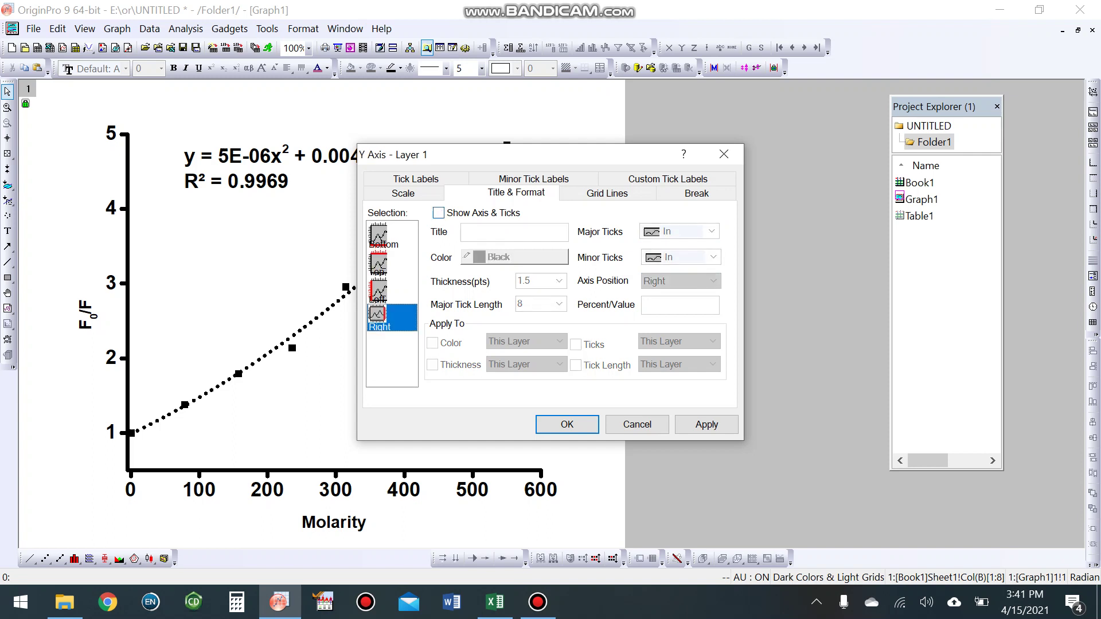
left_click(439, 213)
left_click(711, 231)
left_click(673, 280)
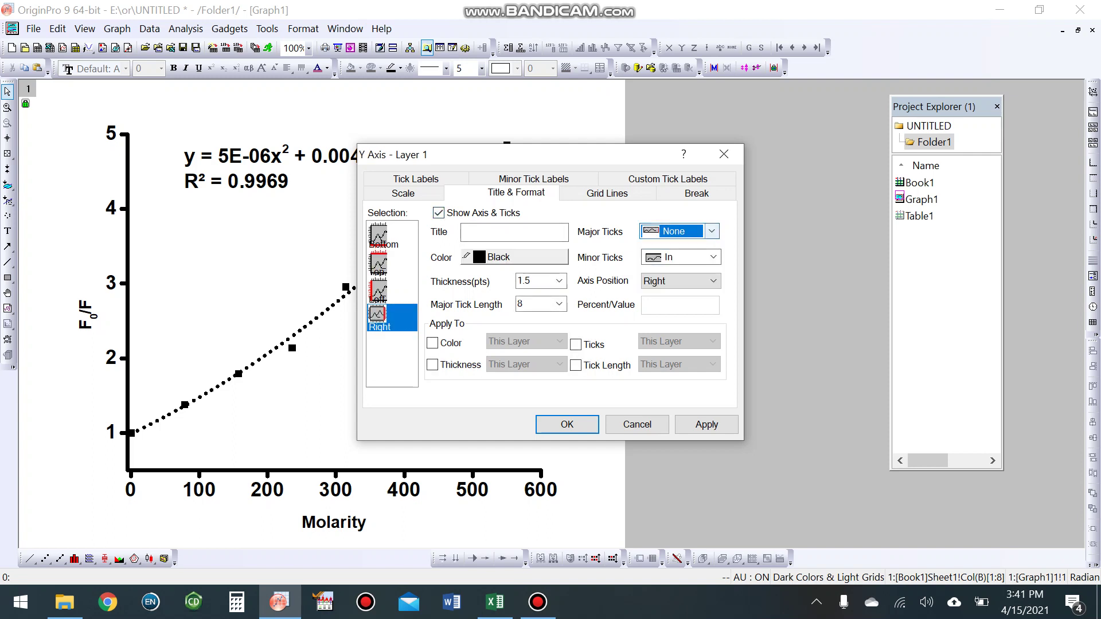
left_click(713, 257)
left_click(674, 306)
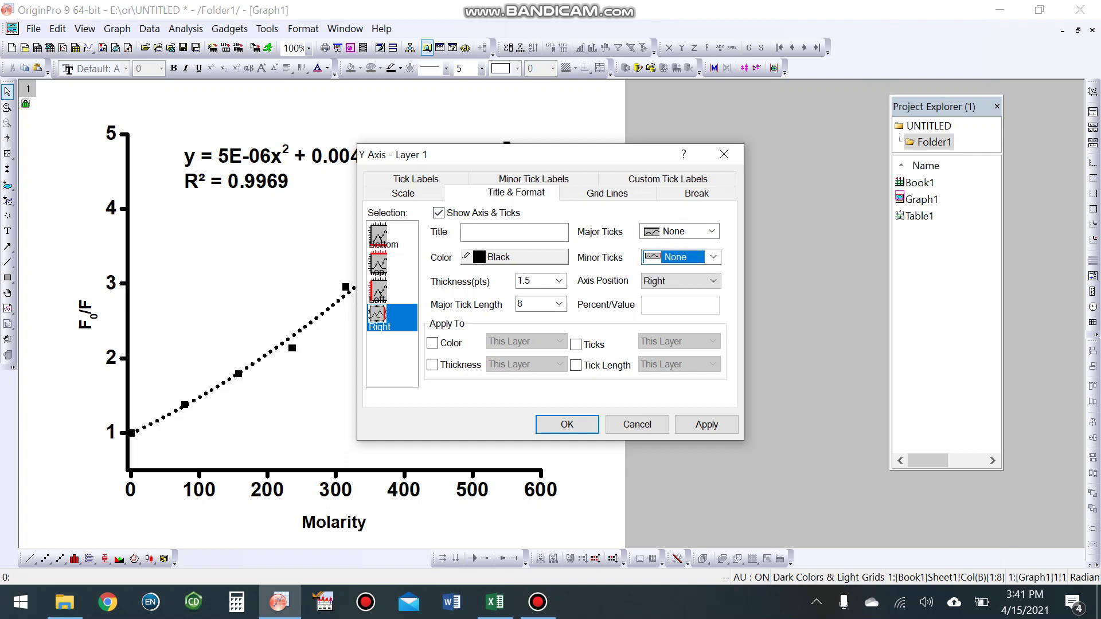
left_click(706, 424)
left_click(568, 424)
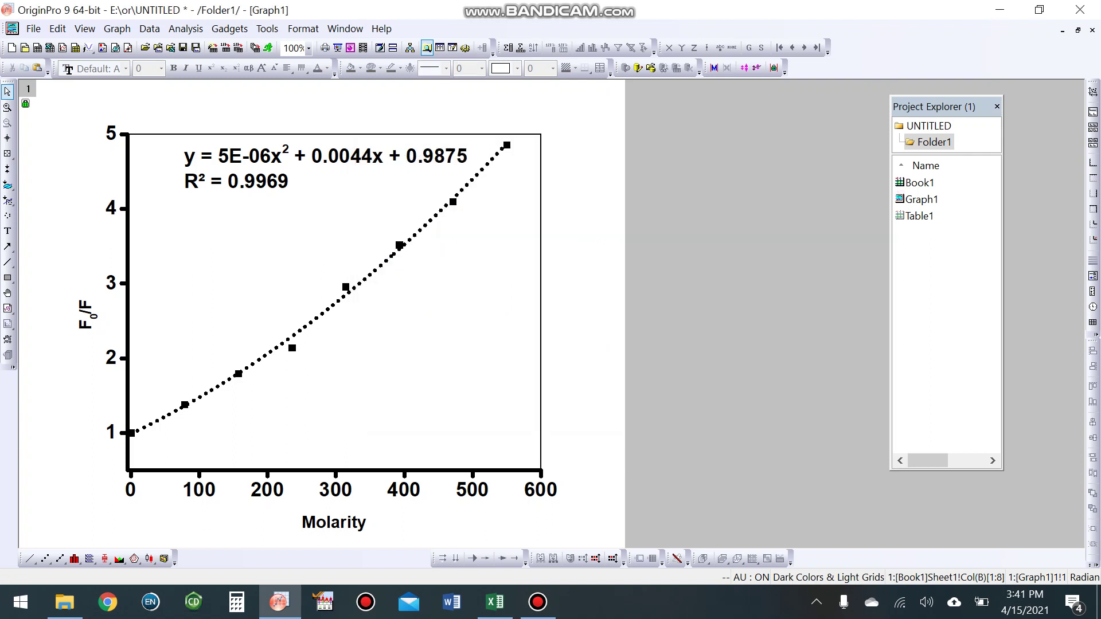
- Set the line thickness of the graph's top axis to 5
left_click(437, 135)
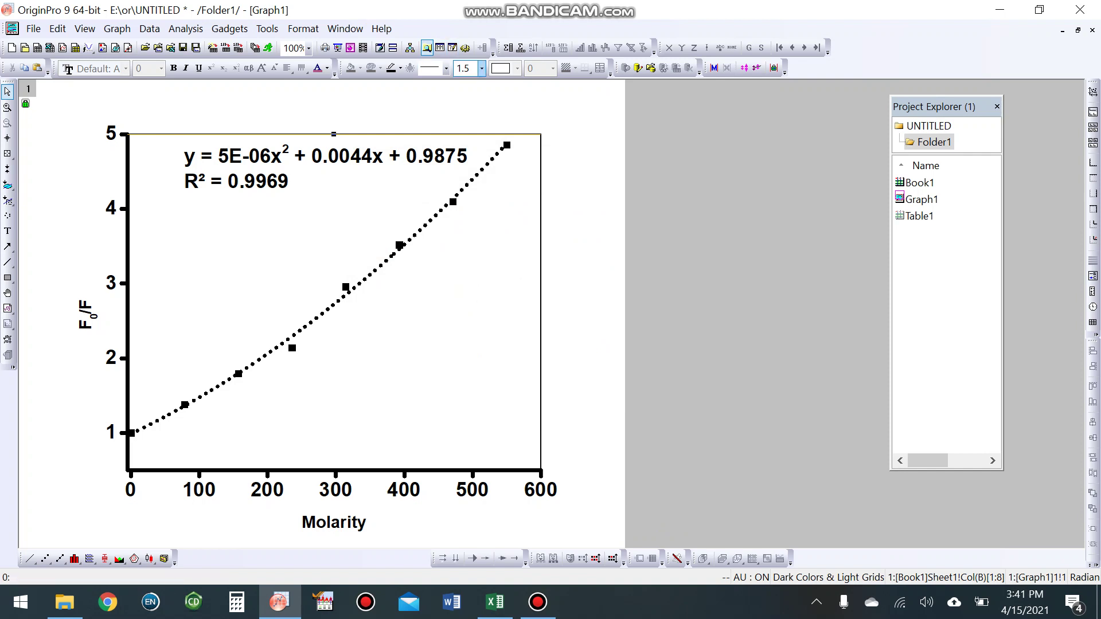
left_click(482, 69)
left_click(470, 178)
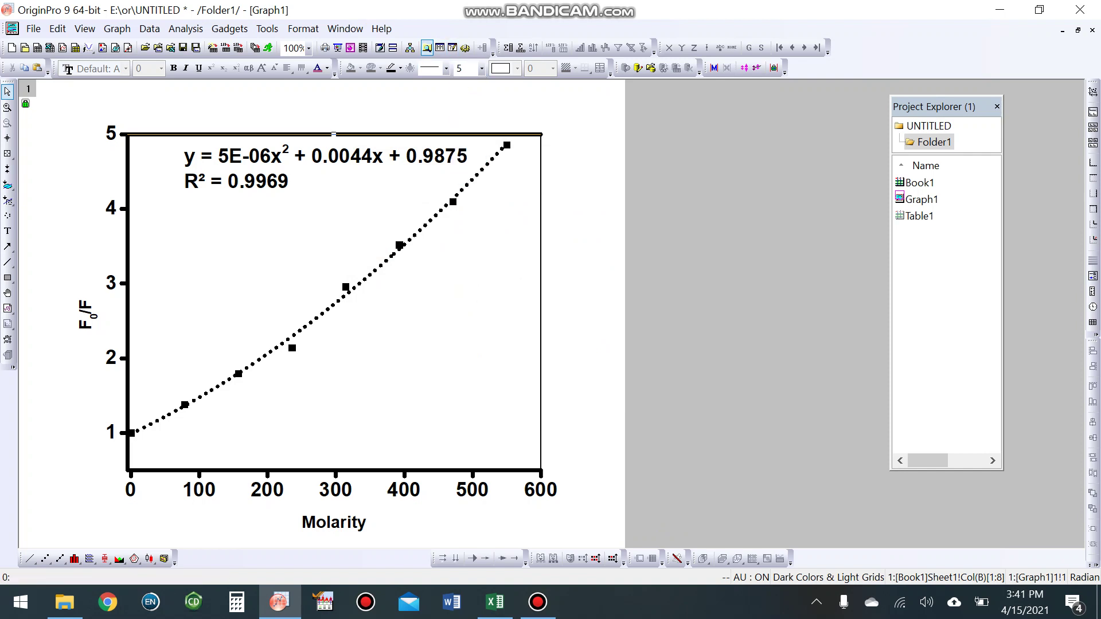
- Set the line thickness of the graph's right axis to 5
left_click(541, 247)
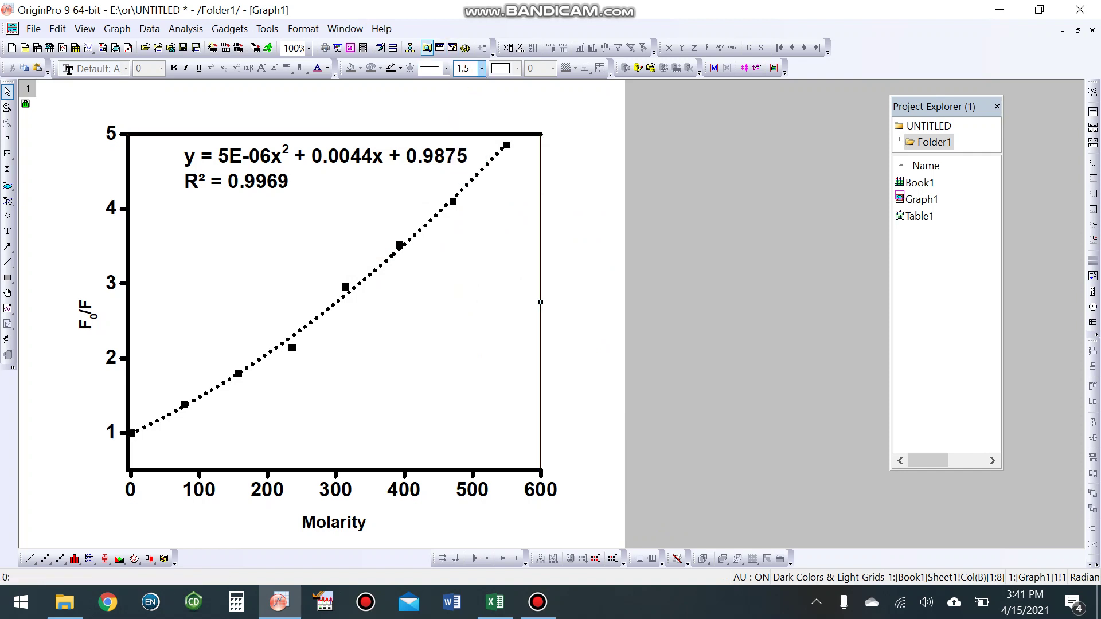
left_click(482, 69)
key("Return")
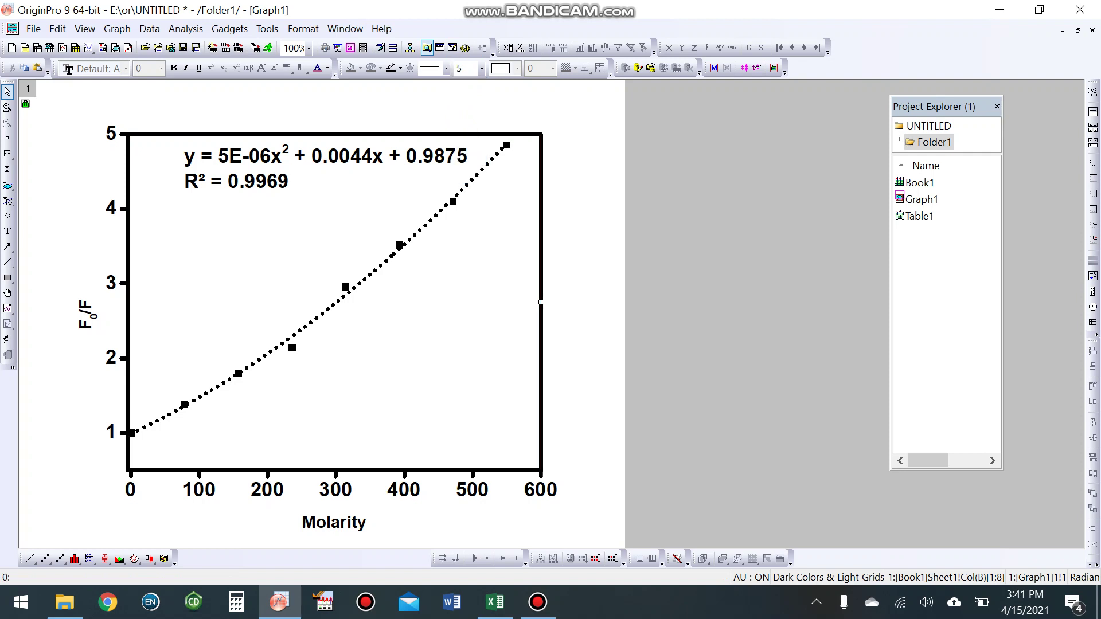
- Set the graph's horizontal axis scale to start from -20 and apply the change
left_click(336, 491)
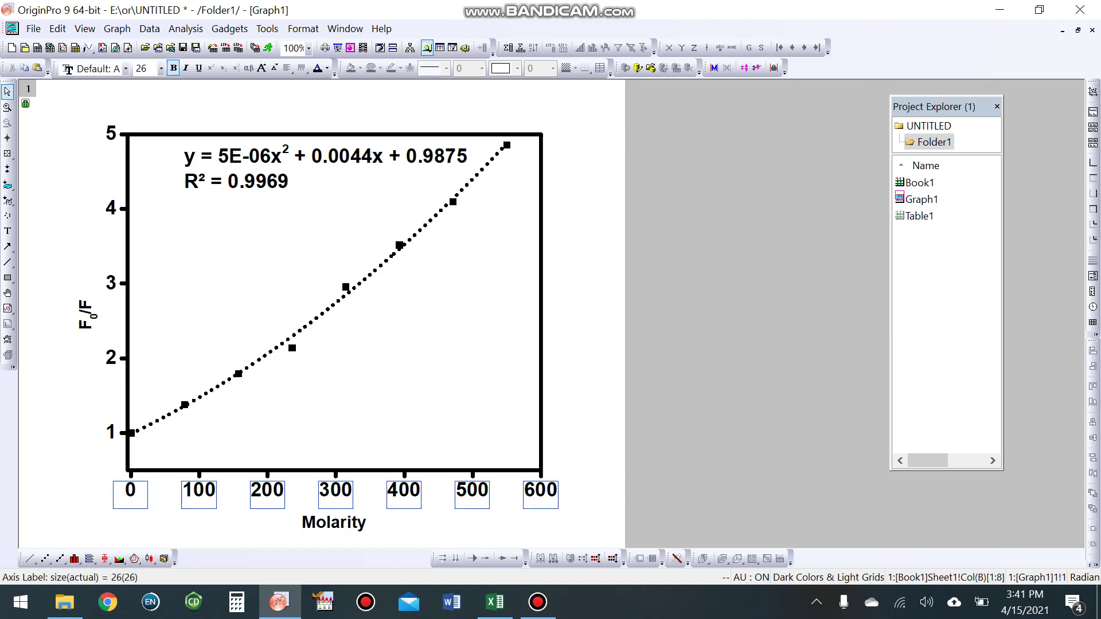
double_click(335, 491)
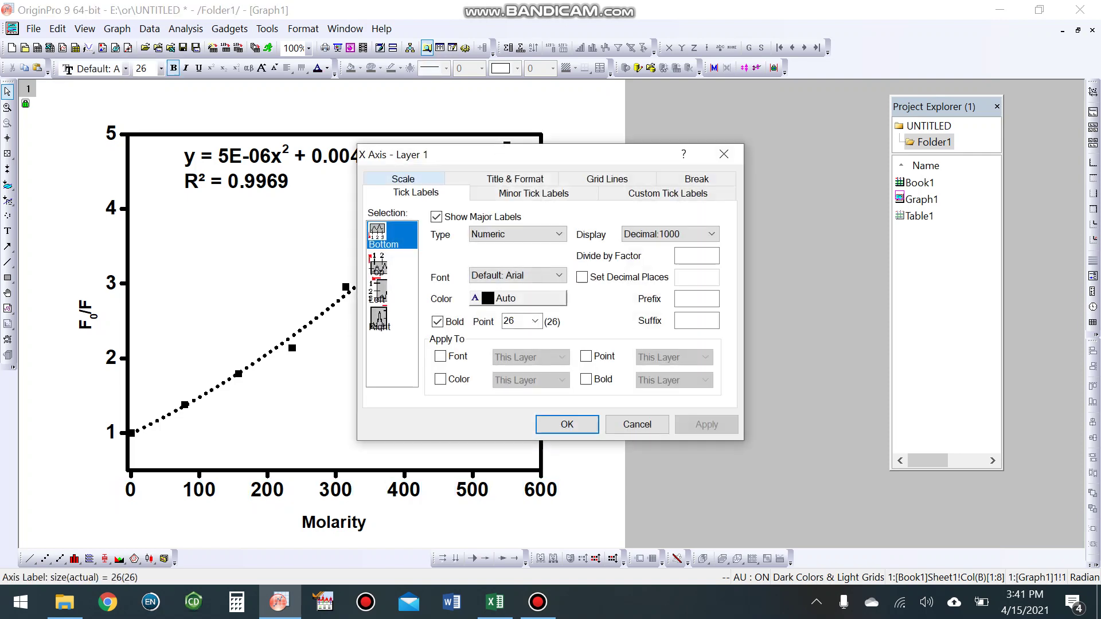
left_click(403, 178)
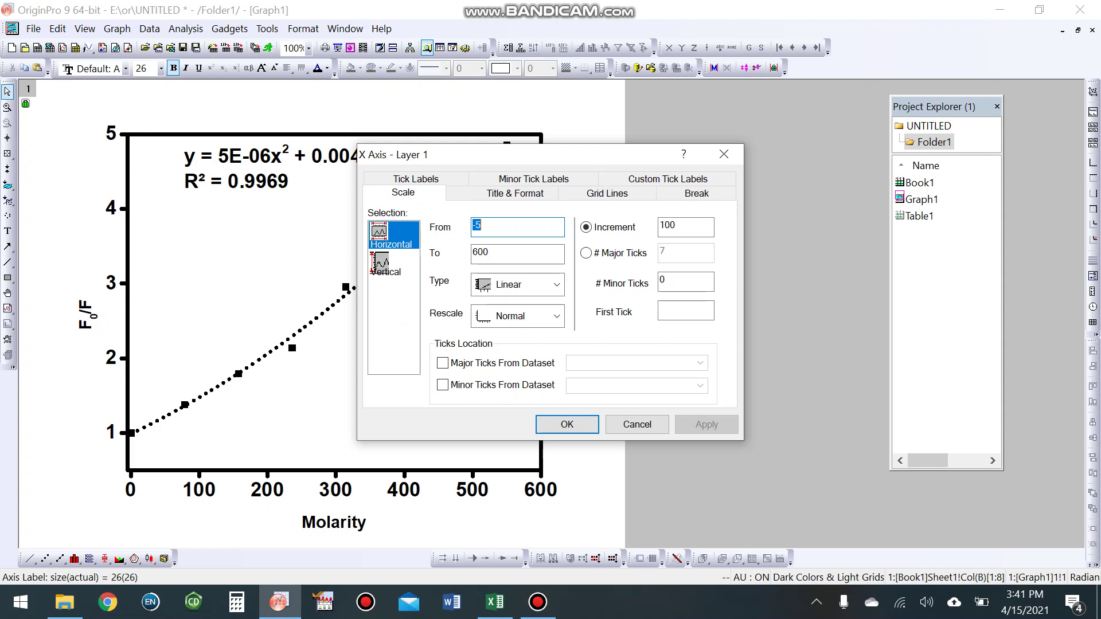
left_click(488, 227)
key("BackSpace")
type("20")
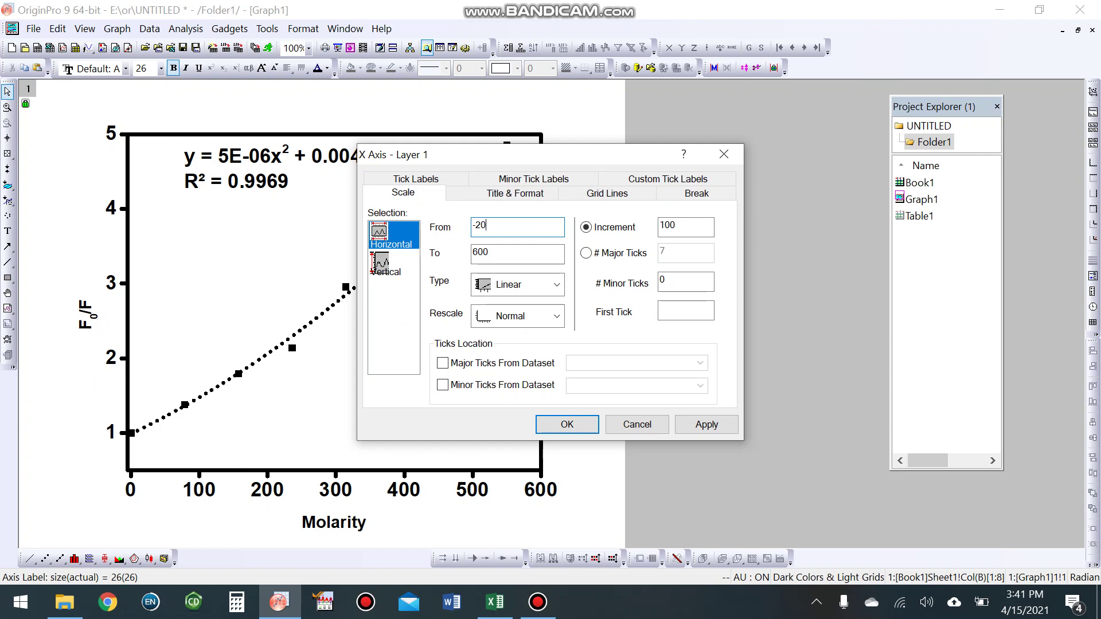
left_click(707, 424)
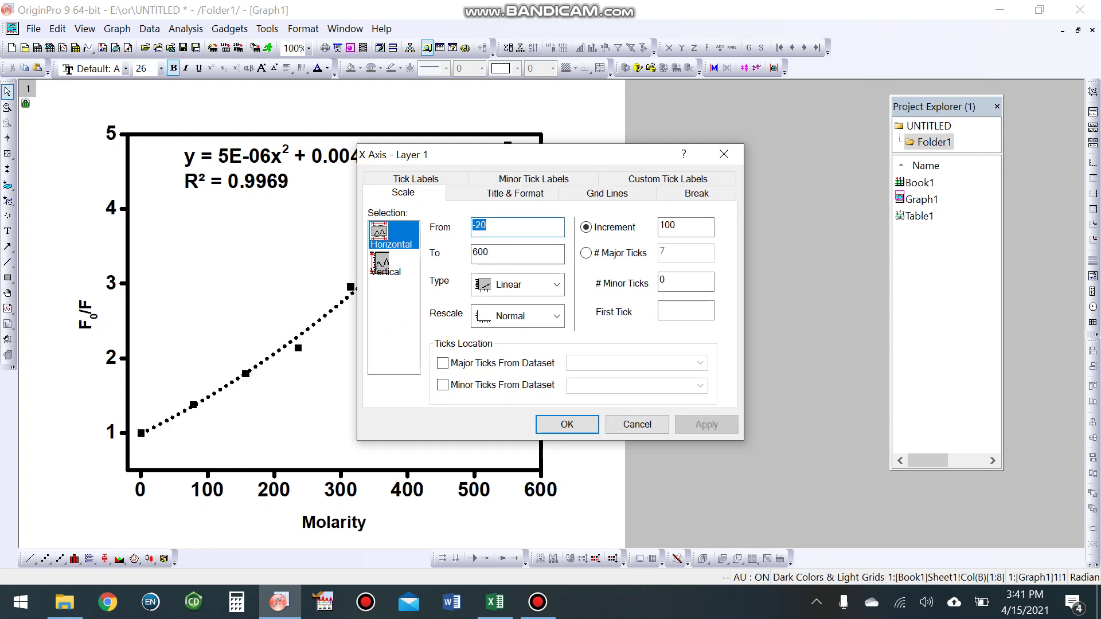
- Set the start of the horizontal axis scale to -50, apply it and close the axis settings
left_click_drag(488, 225, 475, 225)
type("50")
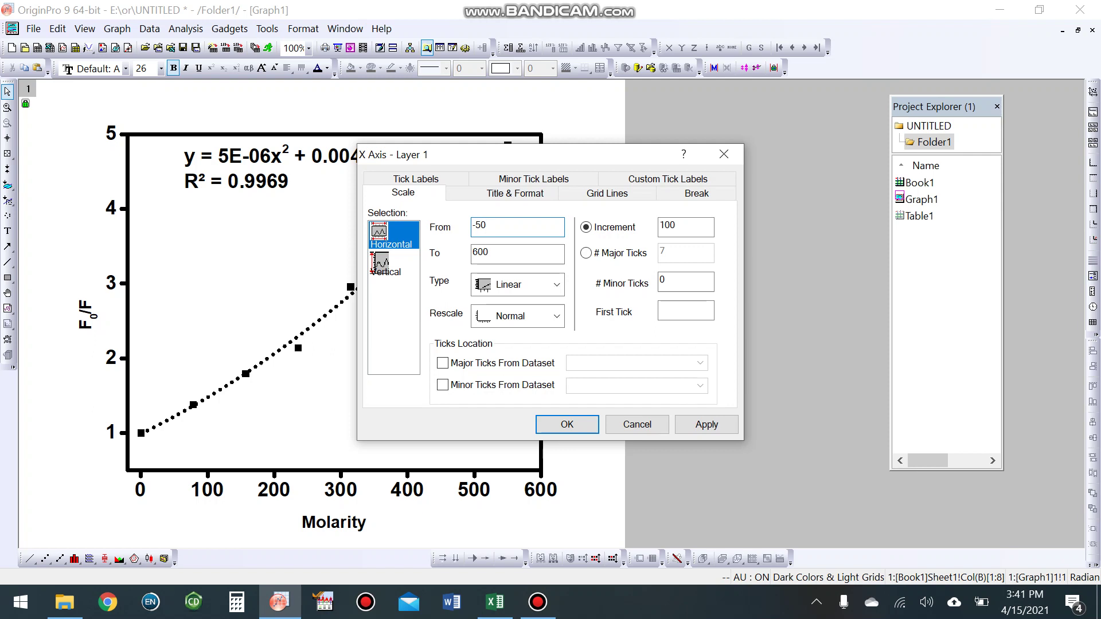
left_click(707, 425)
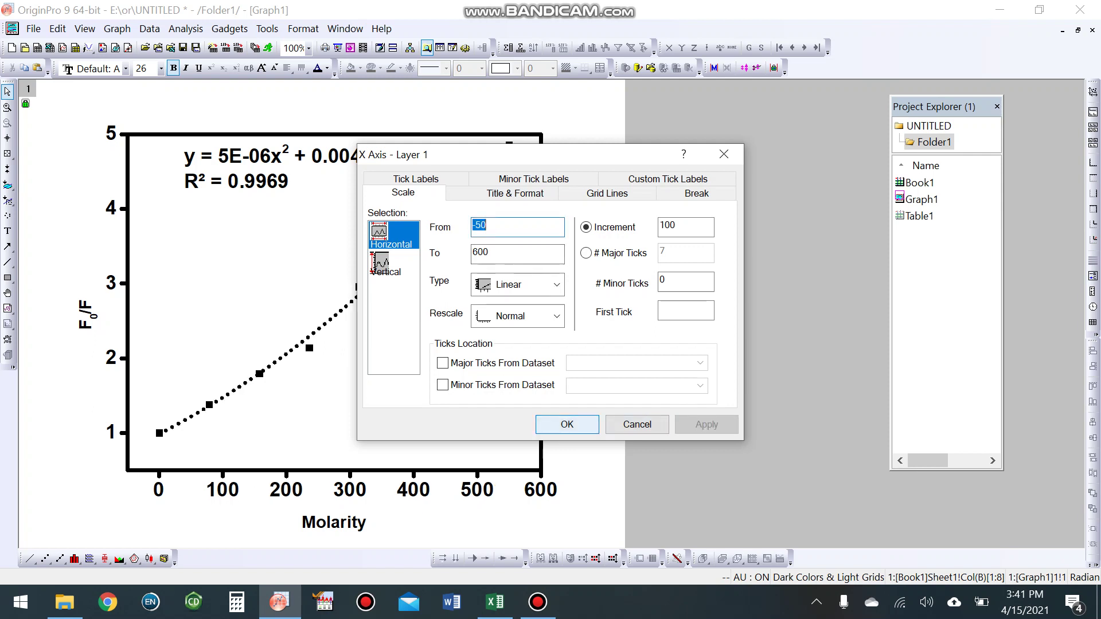
key("Return")
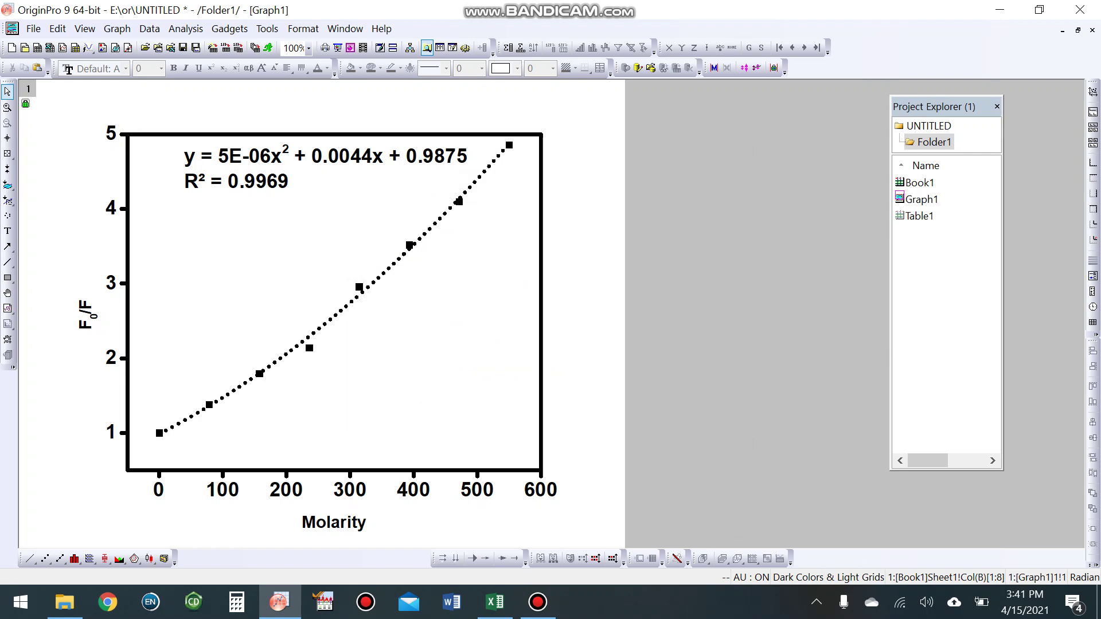
left_click(495, 602)
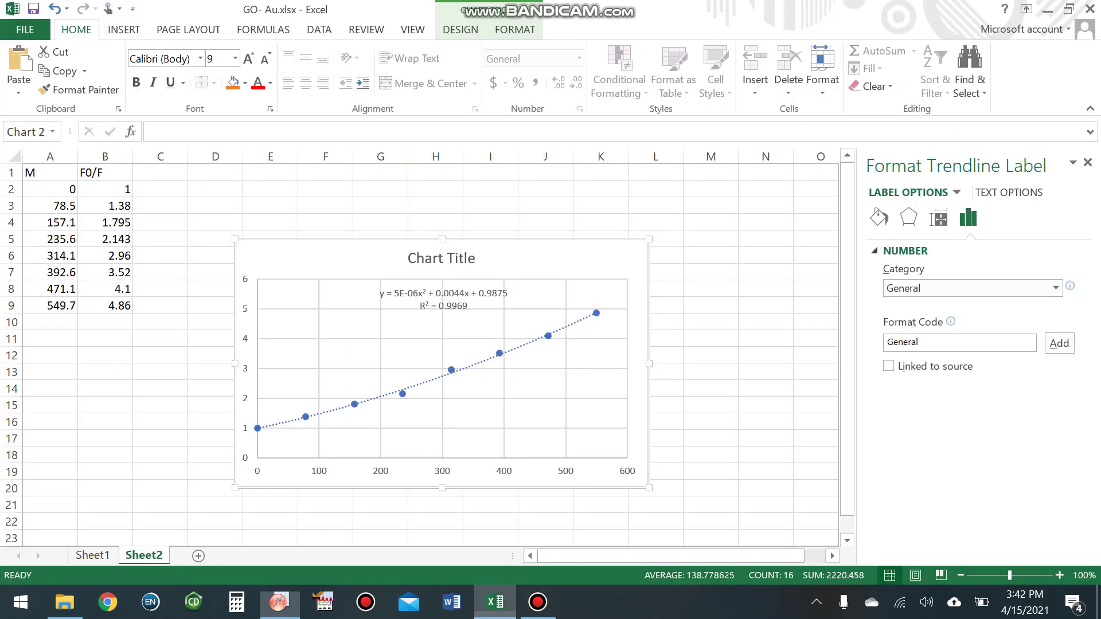
left_click(538, 603)
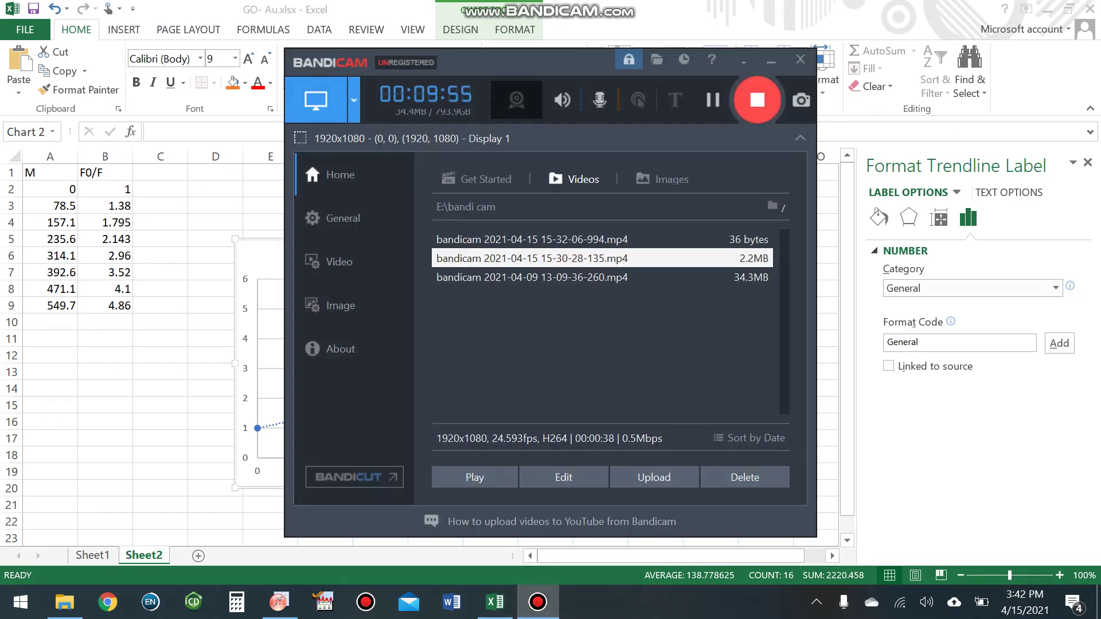